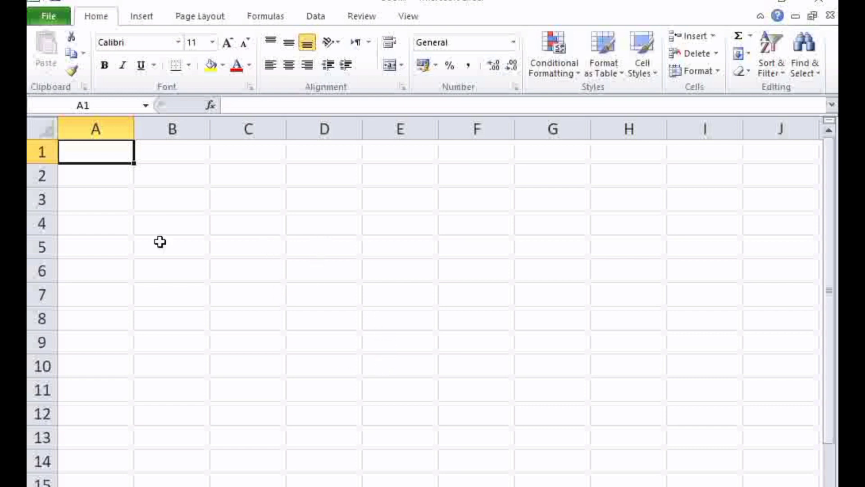
left_click_drag(95, 198, 245, 244)
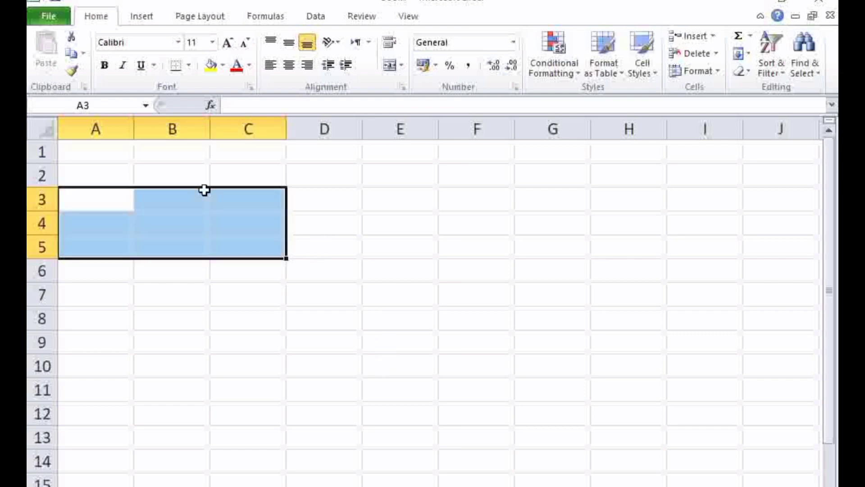
left_click_drag(204, 189, 700, 404)
left_click(198, 248)
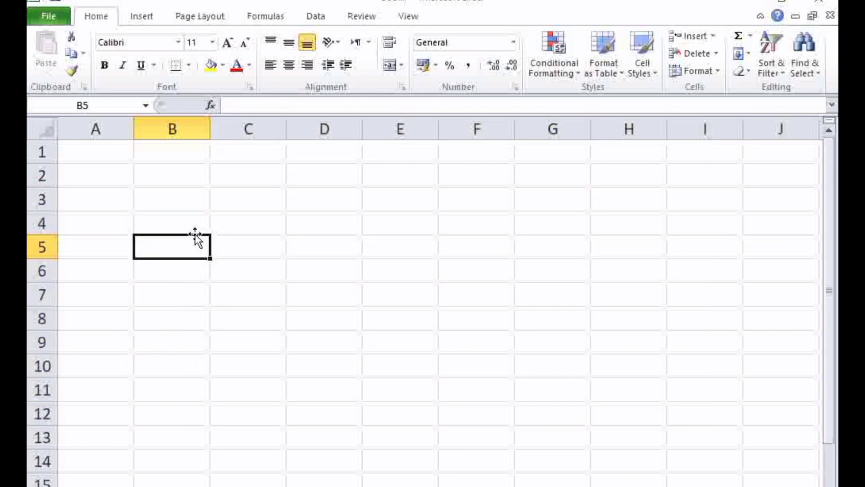
left_click(192, 229)
left_click(268, 233)
left_click(267, 269)
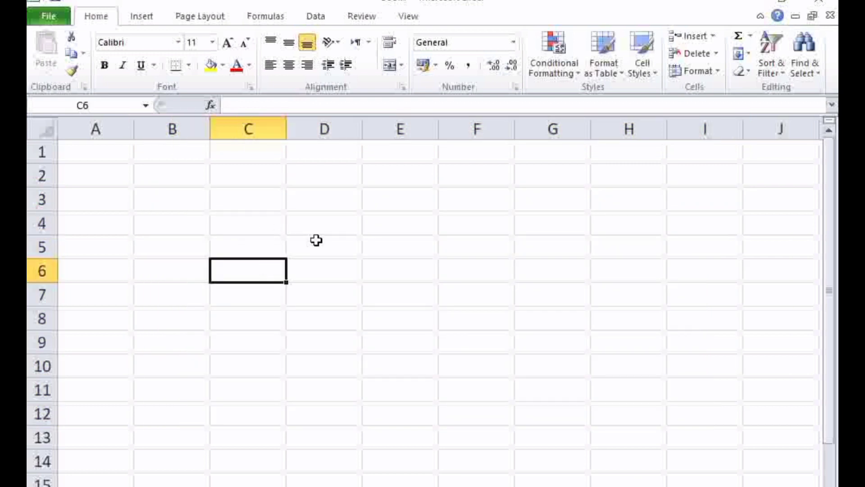
left_click(316, 228)
left_click(338, 316)
left_click(555, 247)
left_click(488, 407)
left_click(324, 294)
left_click(531, 237)
left_click(477, 388)
left_click(277, 240)
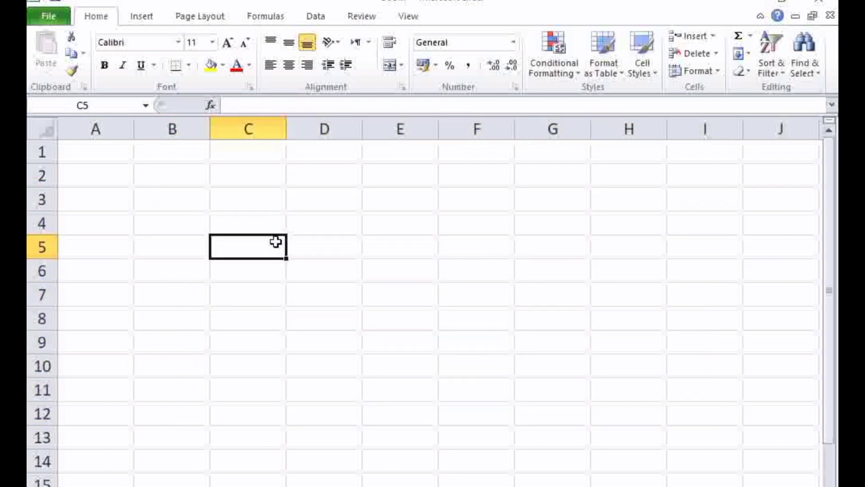
left_click_drag(458, 223, 458, 243)
left_click(400, 365)
left_click(268, 243)
Select the whole columns A through F one after another
left_click(96, 129)
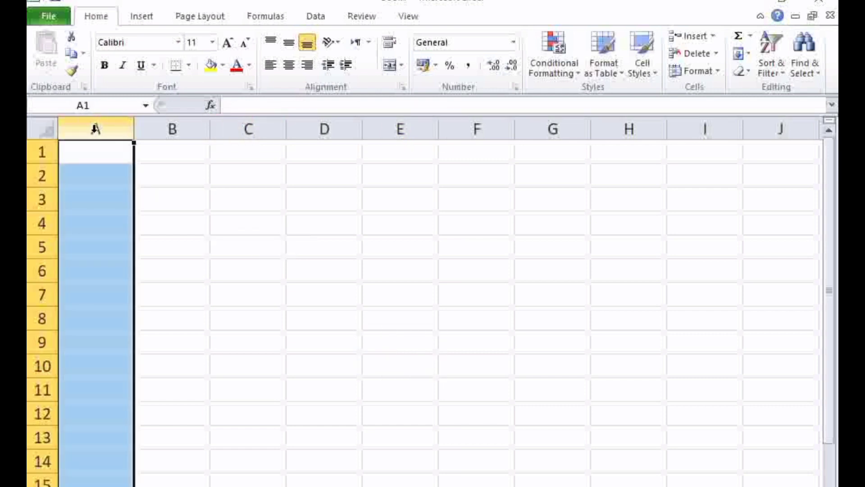
left_click(185, 131)
left_click(239, 130)
left_click(309, 131)
left_click(378, 130)
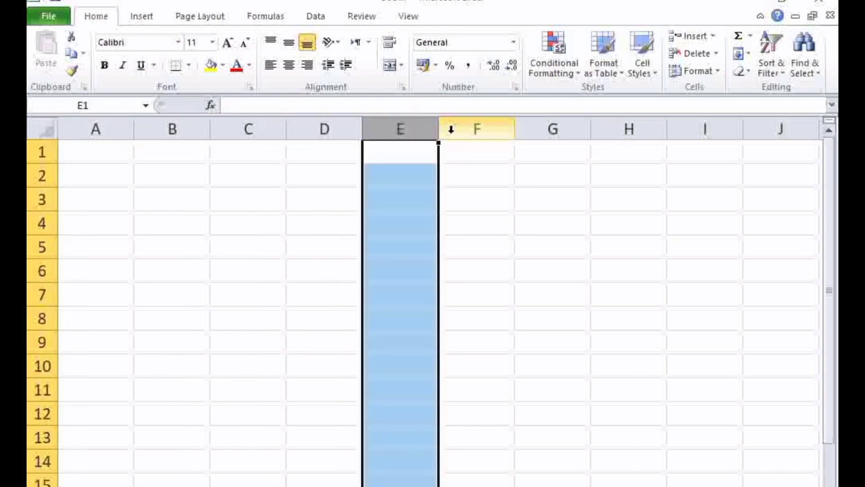
left_click(450, 129)
Select individual whole rows one at a time, working through the first ten rows of the sheet
left_click(41, 157)
left_click(42, 170)
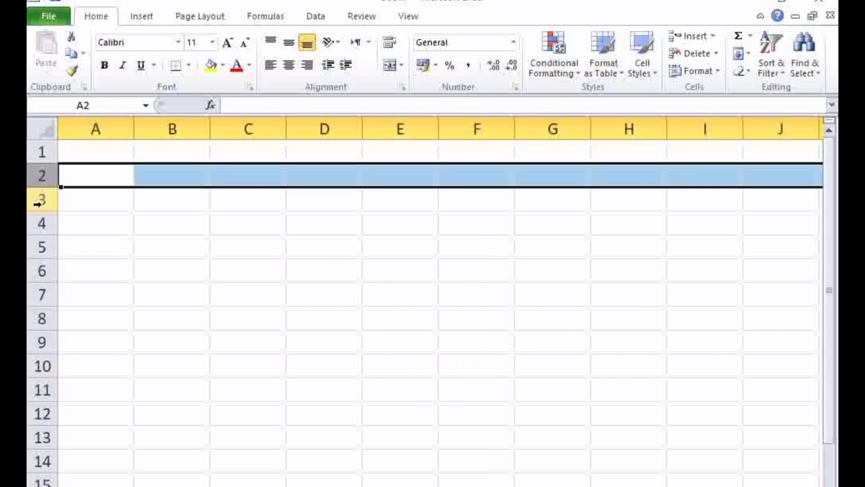
left_click(40, 198)
left_click(41, 224)
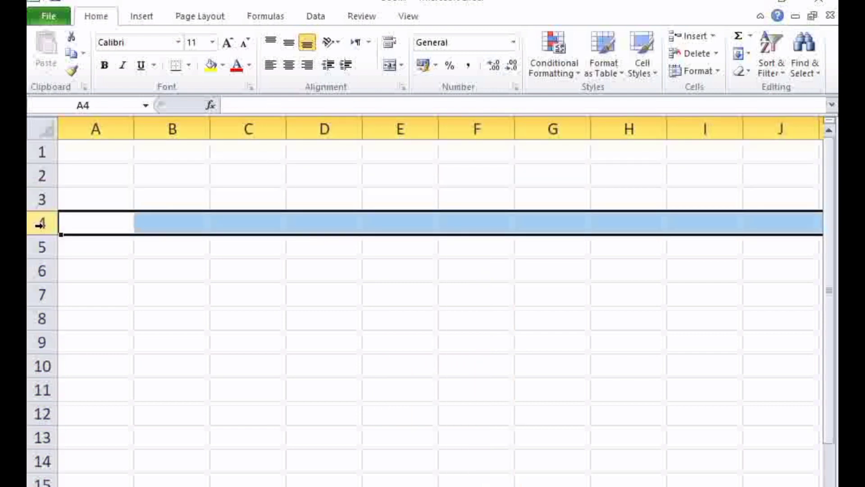
left_click(41, 271)
left_click(42, 294)
left_click(41, 318)
left_click(40, 366)
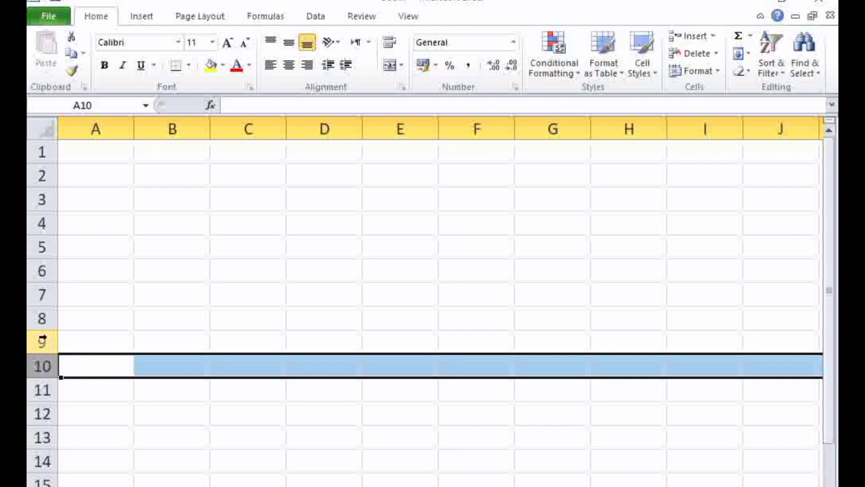
left_click(42, 341)
left_click(96, 199)
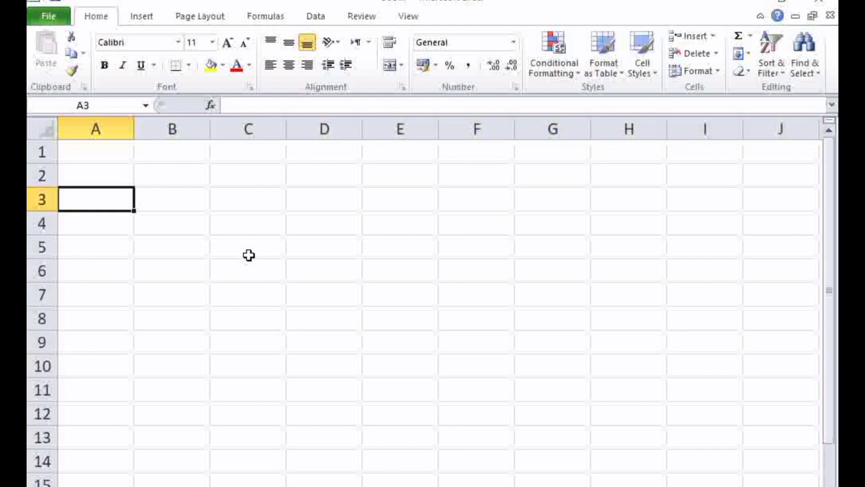
left_click(189, 199)
left_click(259, 227)
left_click(339, 227)
left_click(419, 207)
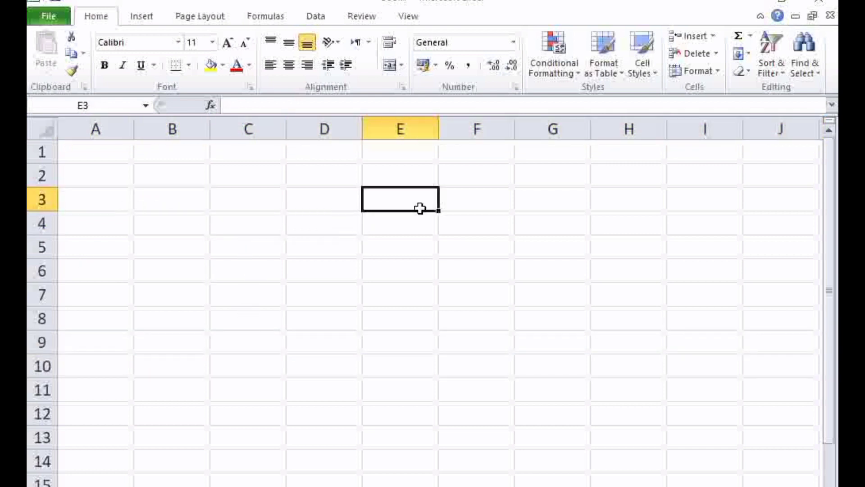
left_click(477, 223)
left_click(463, 384)
left_click_drag(253, 295, 338, 286)
left_click(477, 249)
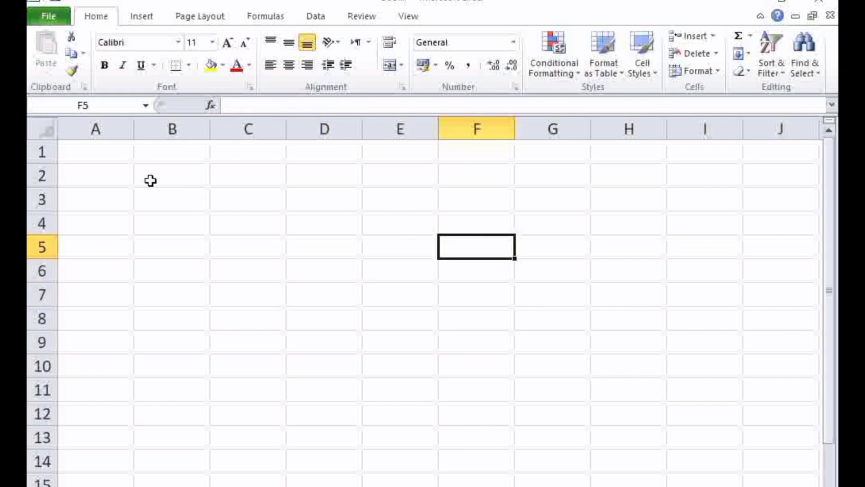
Enter the column heading "sr no" in cell A2
left_click(116, 182)
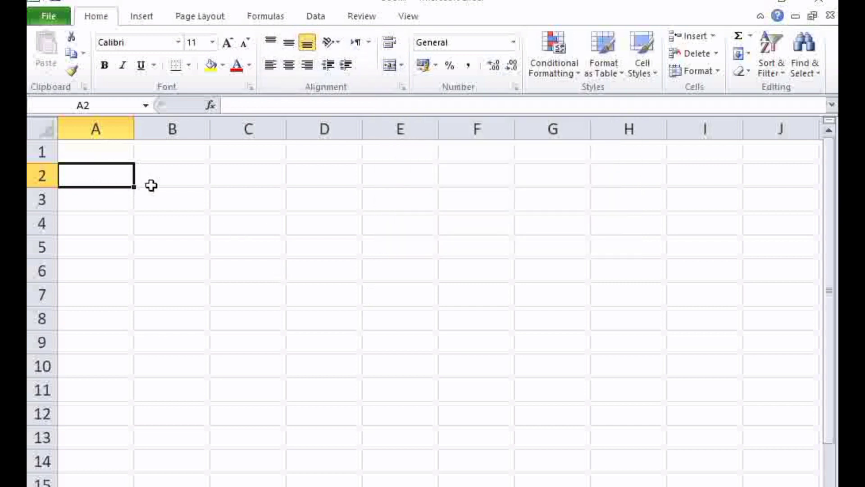
type("sr ")
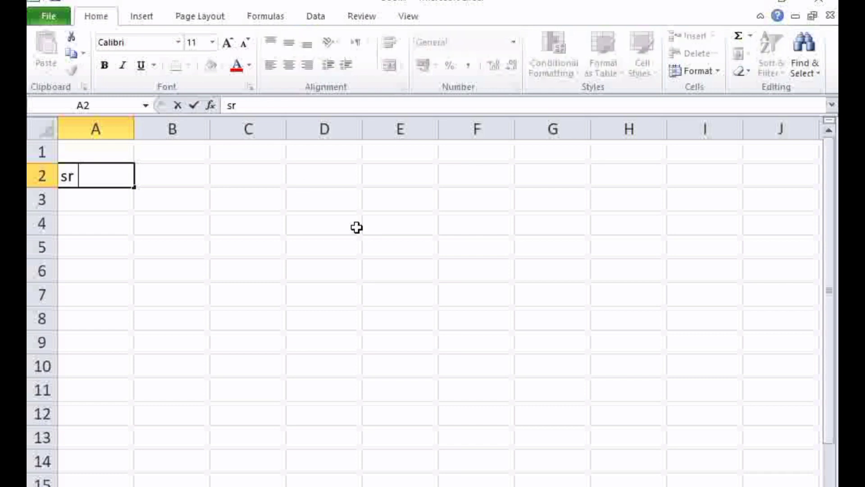
type("no")
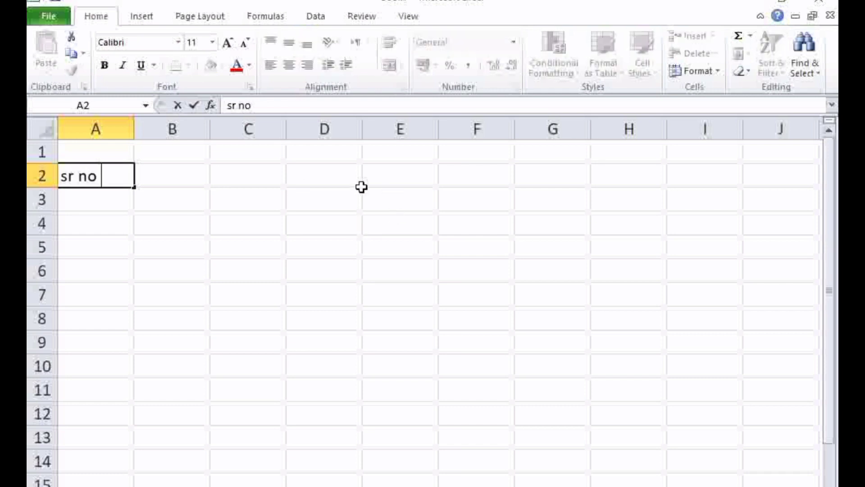
Merge and center cells A1 to E1 above the heading row
left_click(263, 149)
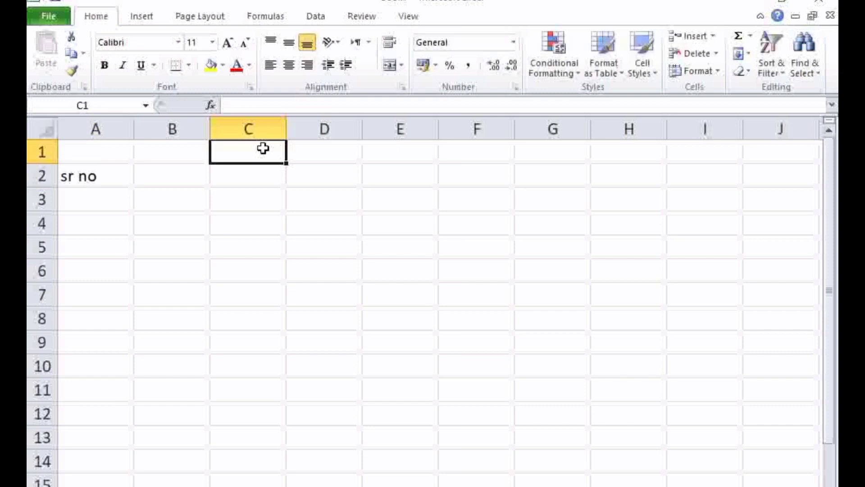
left_click_drag(99, 156, 388, 151)
left_click(391, 66)
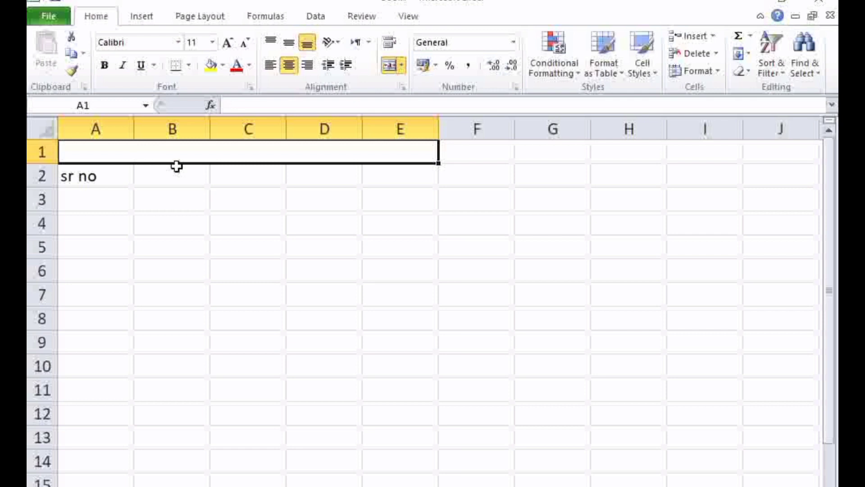
Enter the title "shining star science academy okara" in the merged cell A1
type("shi")
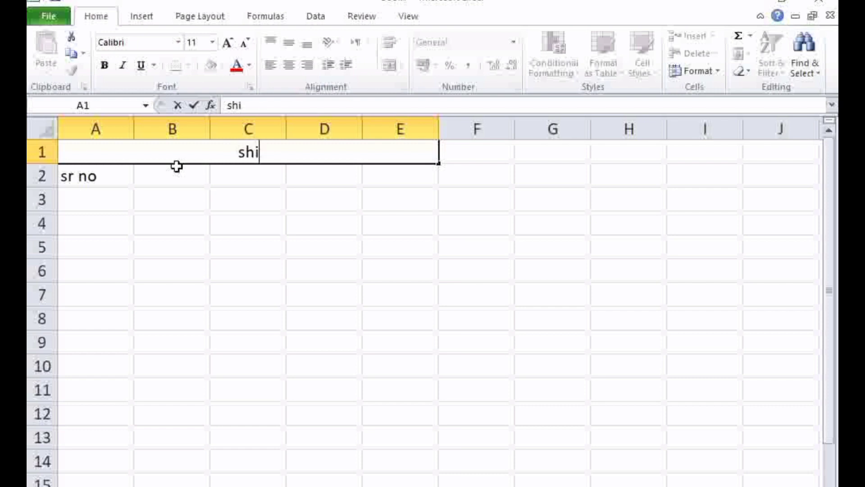
type("nig")
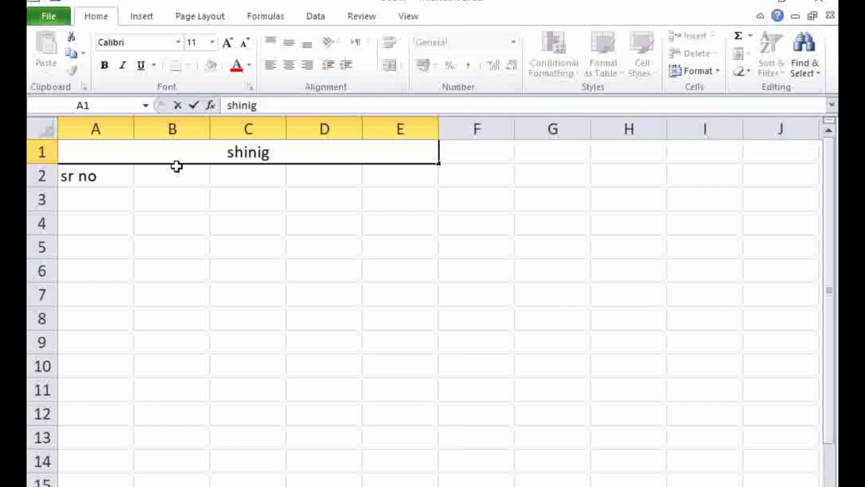
key("BackSpace")
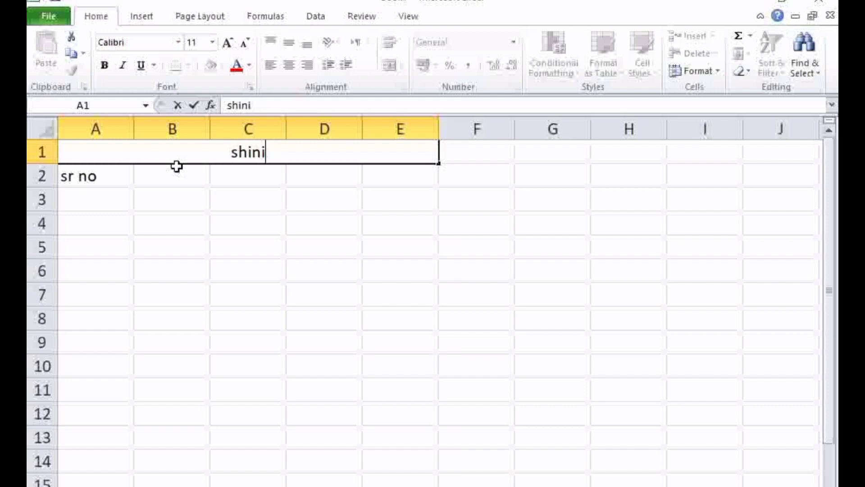
type("ng s")
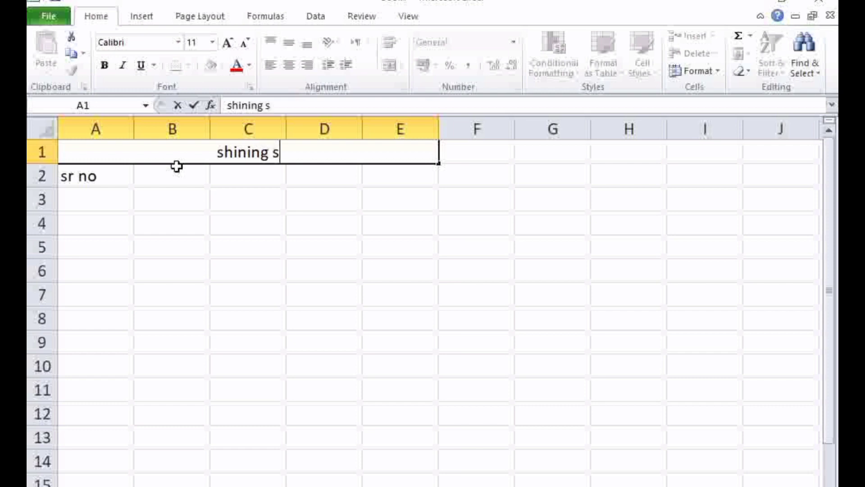
type("tar scie")
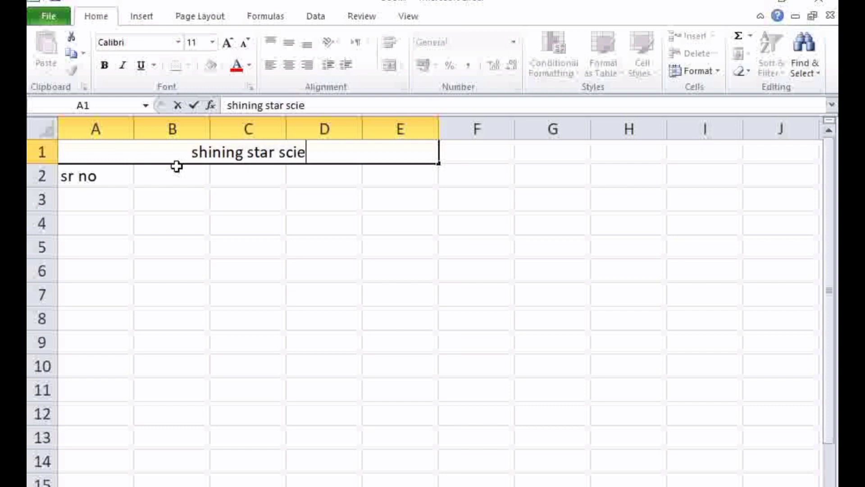
type("nce ac")
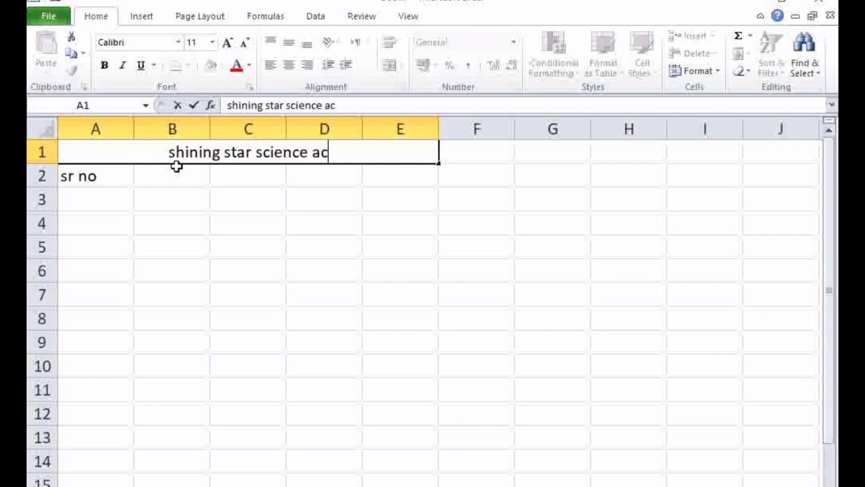
type("ademya")
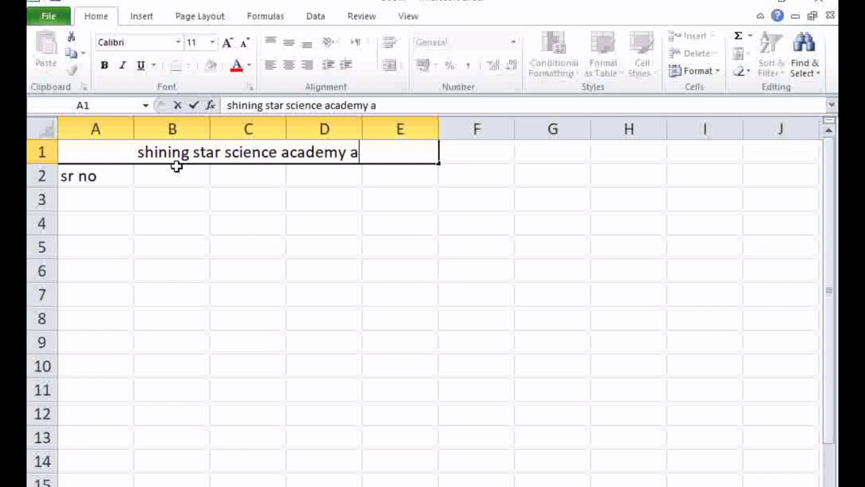
key("BackSpace")
type("okara")
double_click(391, 153)
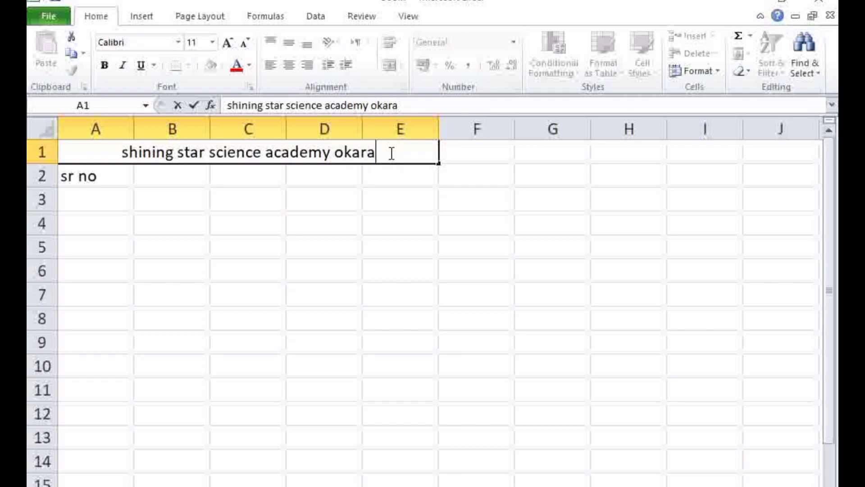
double_click(391, 153)
double_click(391, 153)
left_click(357, 202)
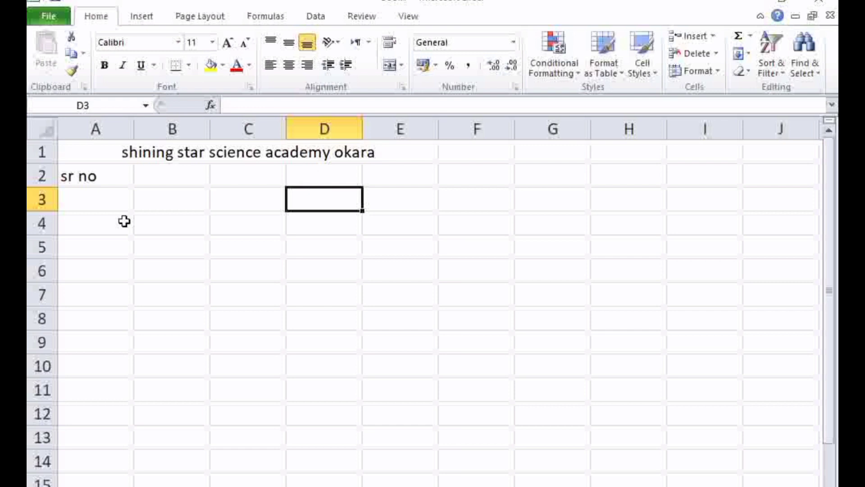
Enter the column headings "name" in cell B2 and "class" in cell C2
left_click(157, 176)
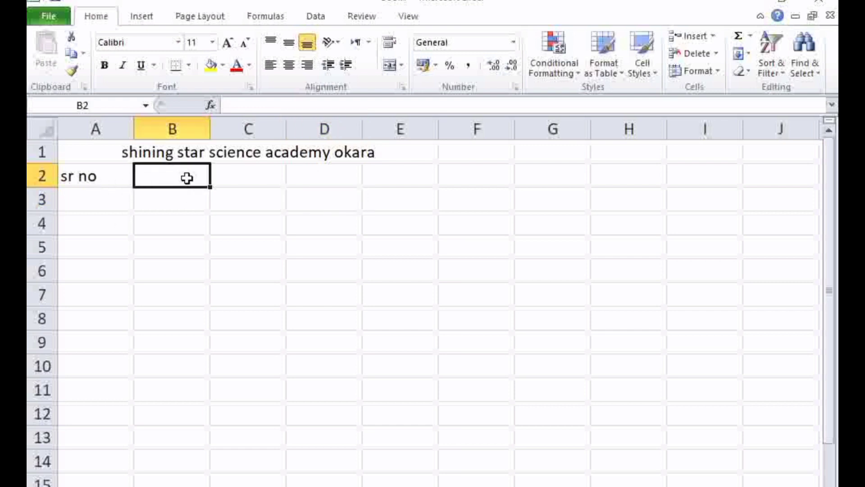
type("name")
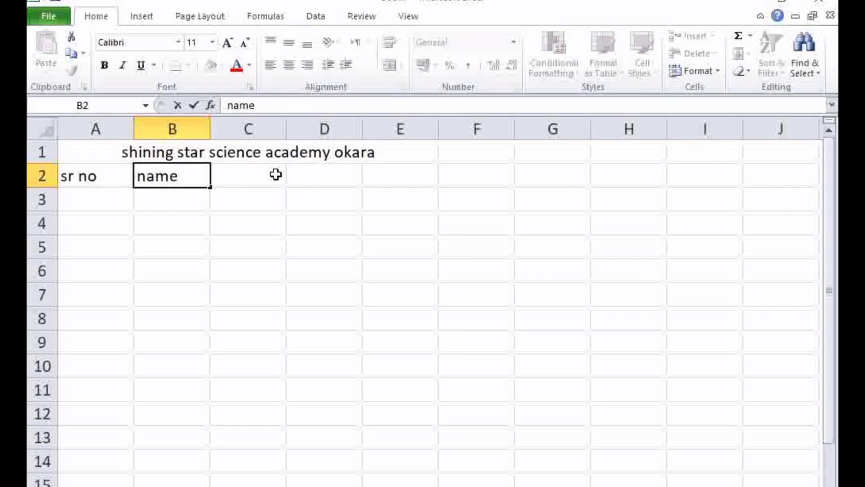
left_click(252, 174)
type("c")
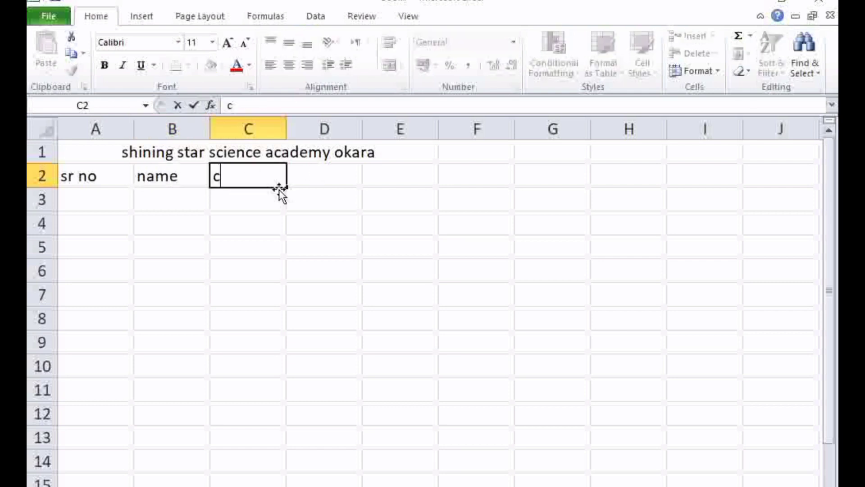
type("lass")
Enter the column headings "1st fee" in cell D2 and "2nd feee" in cell E2
left_click(298, 180)
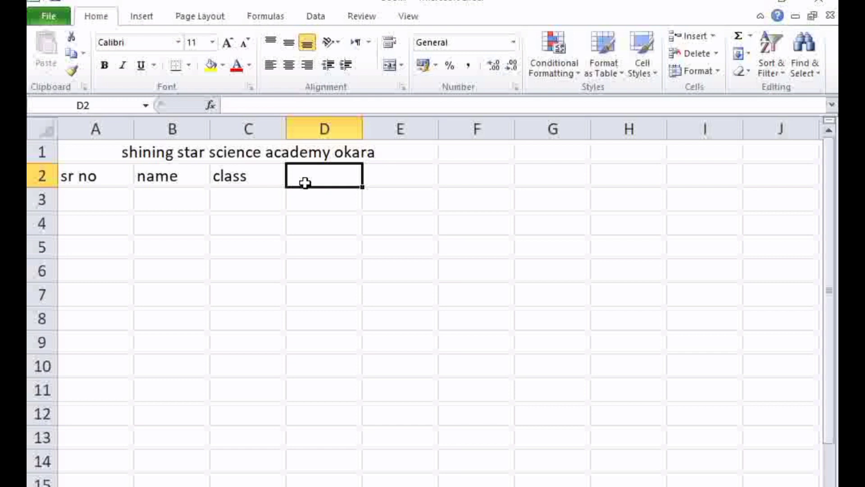
type("1st")
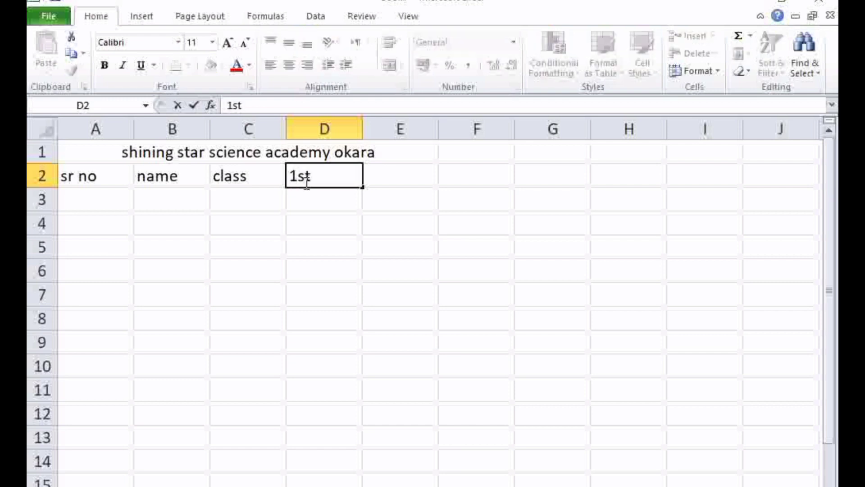
type(" fee")
left_click(383, 179)
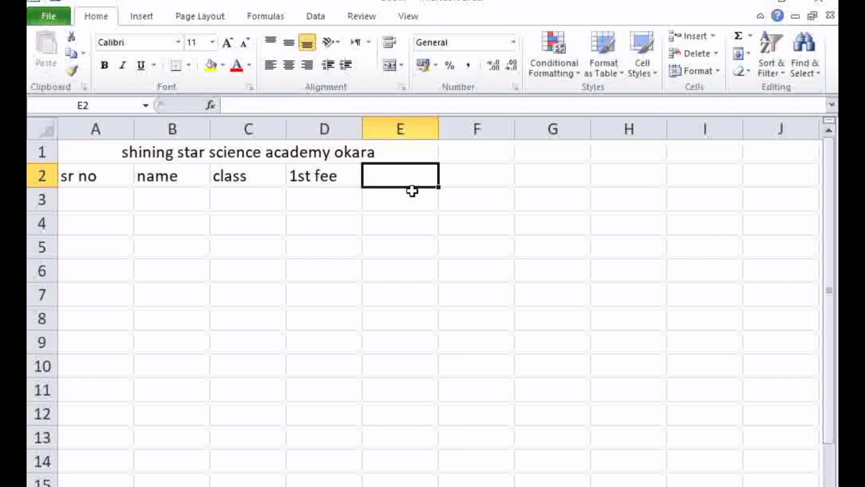
type("2nd ")
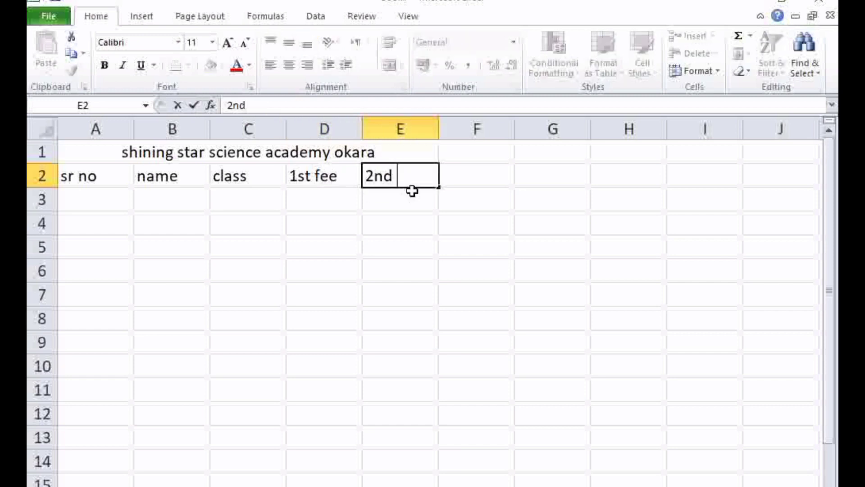
type("feee")
key("Tab")
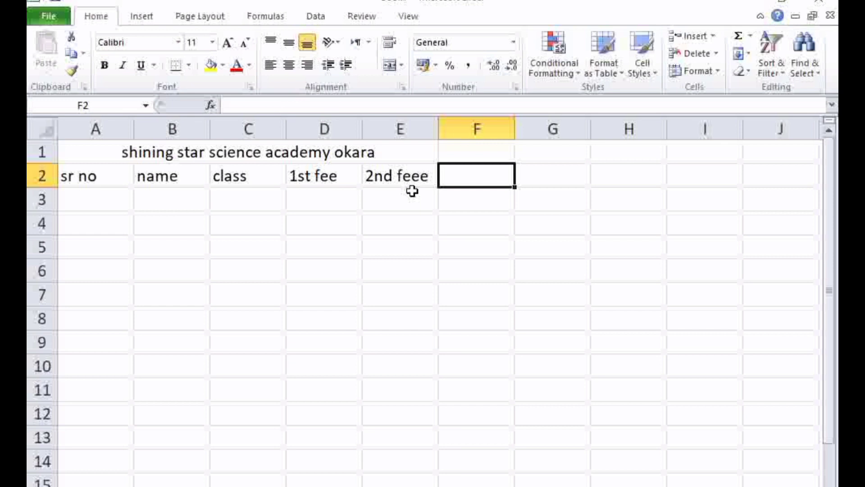
Enter the column headings "3rd fee", "4rth fee" and "5th fee" in cells F2, G2 and H2
type("3rd fee")
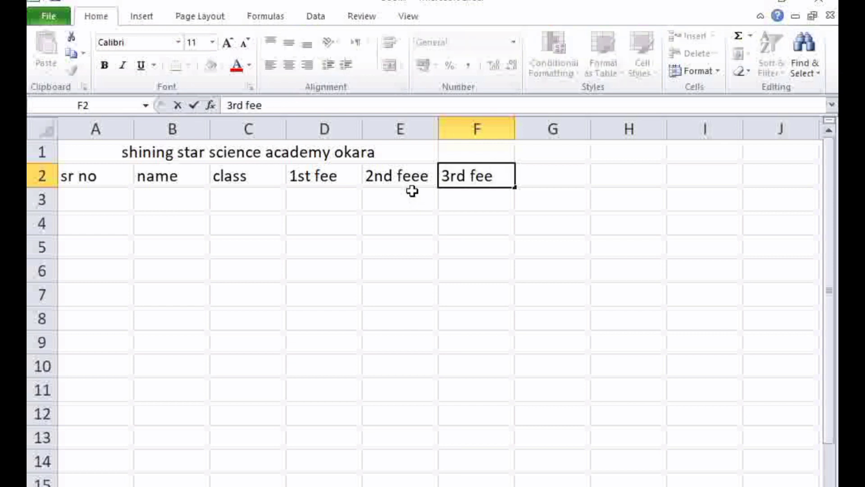
key("Tab")
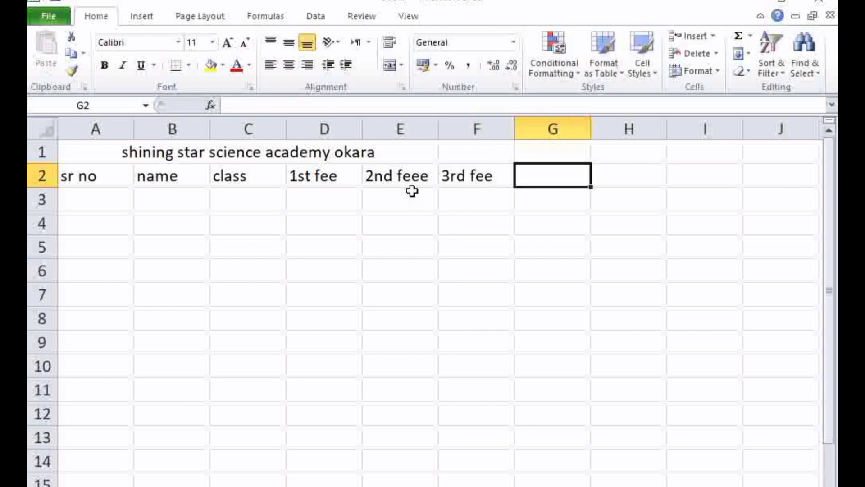
type("4")
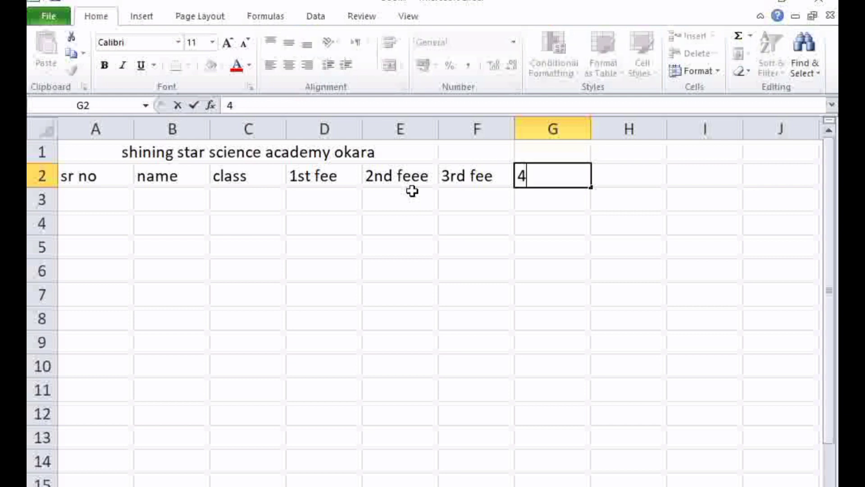
type("fee")
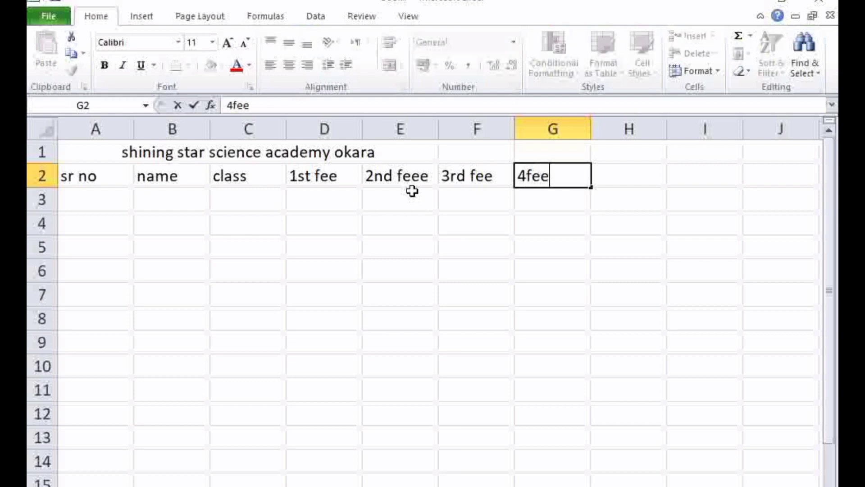
key("BackSpace")
key("BackSpace")
key("BackSpace")
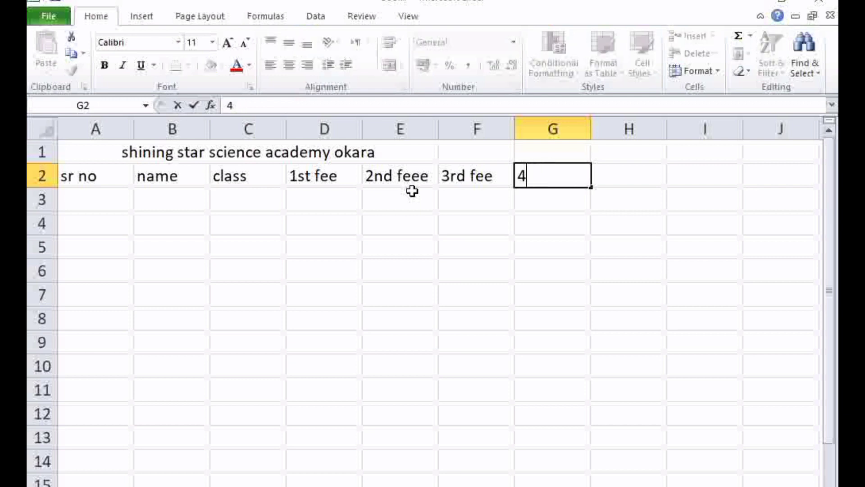
type("rth fee")
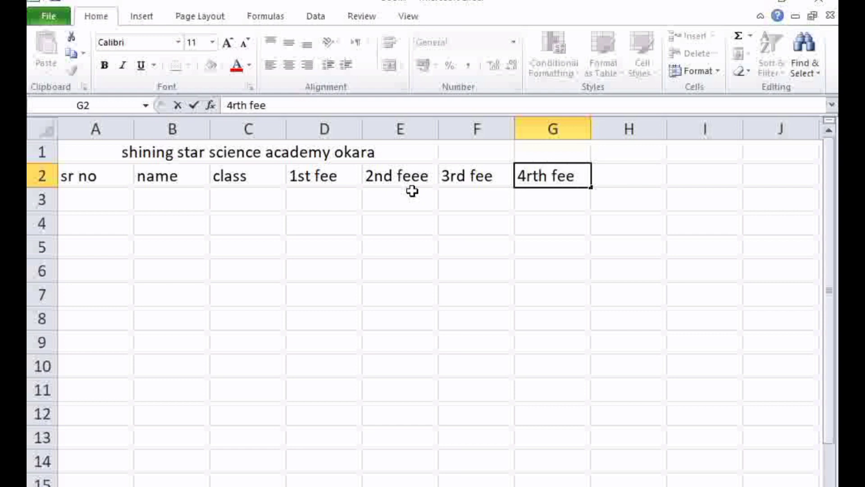
key("Tab")
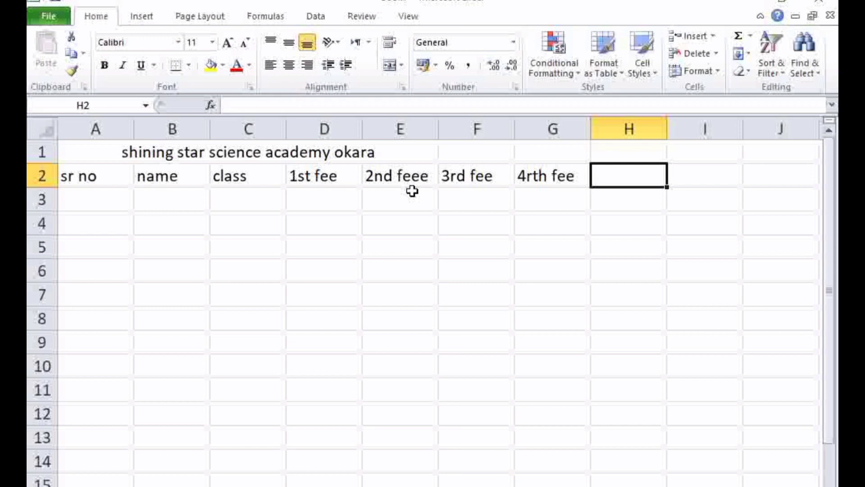
type("5th")
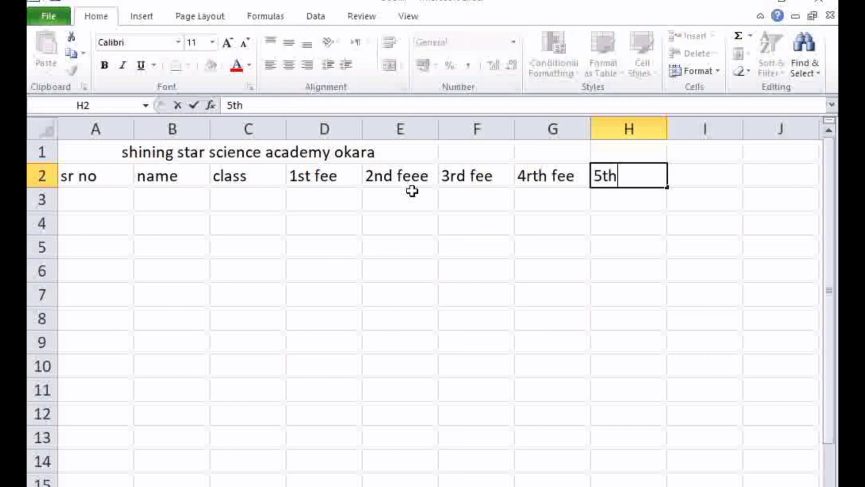
type(" fee")
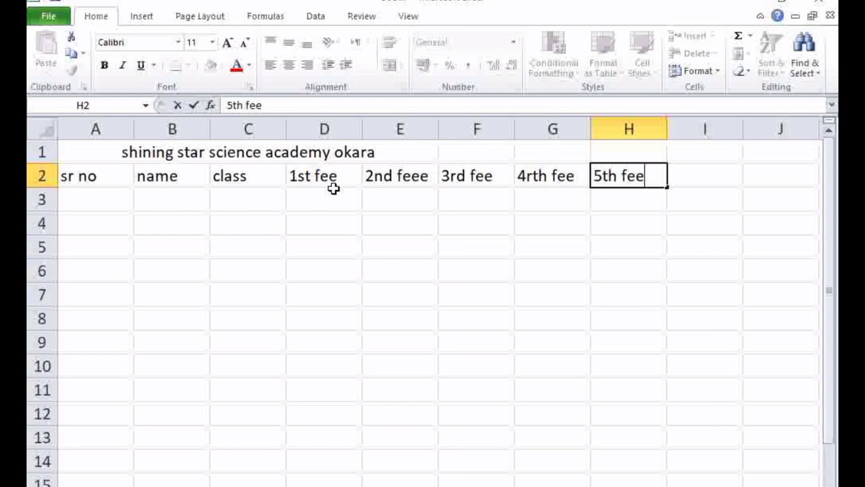
left_click(43, 179)
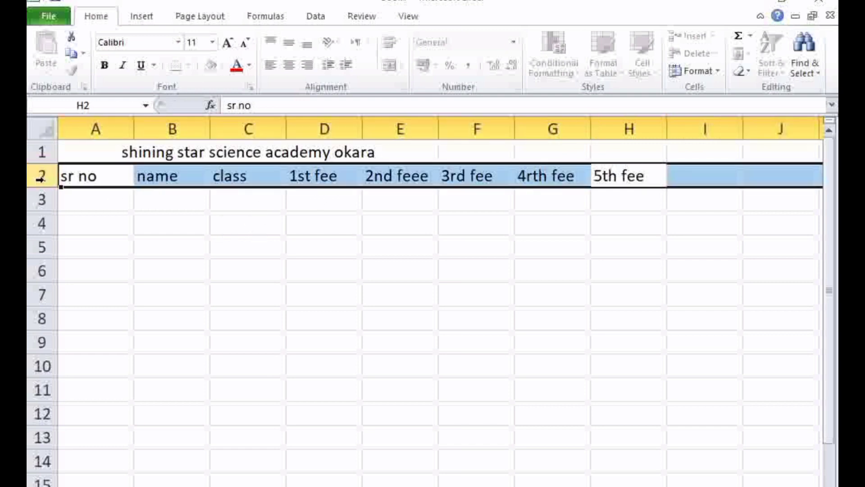
right_click(44, 179)
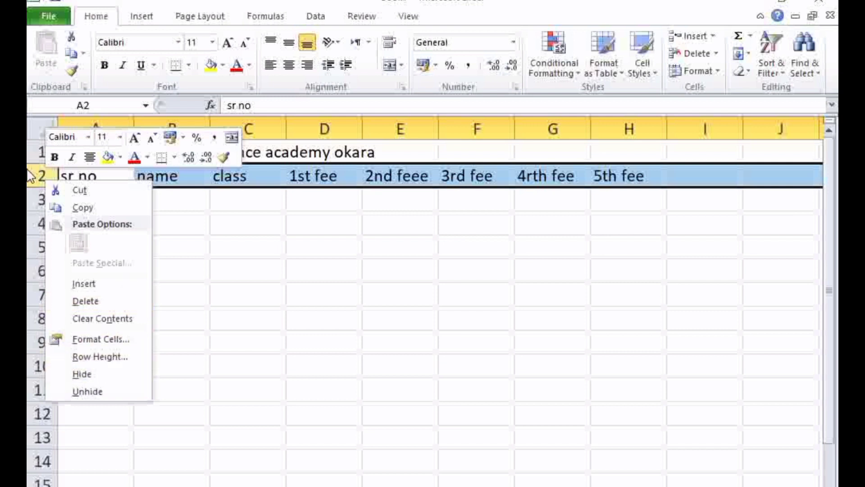
key("Escape")
Insert a blank row above the title row and undo that insertion
left_click(43, 153)
right_click(51, 155)
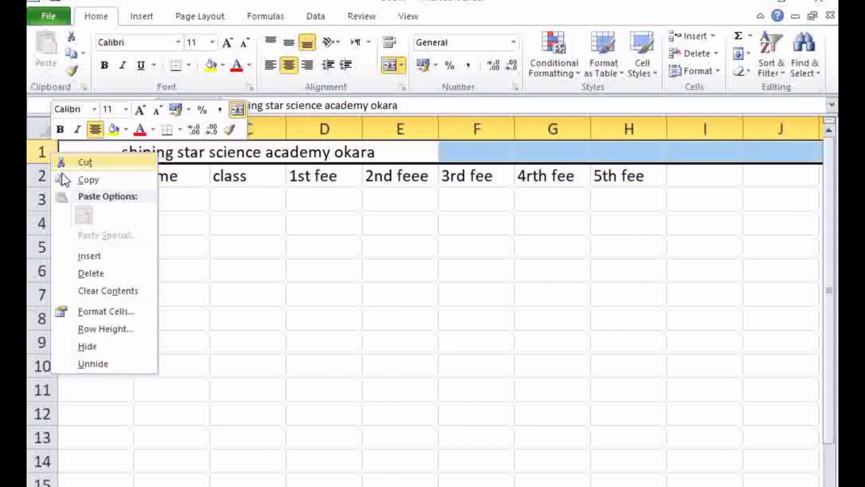
left_click(92, 256)
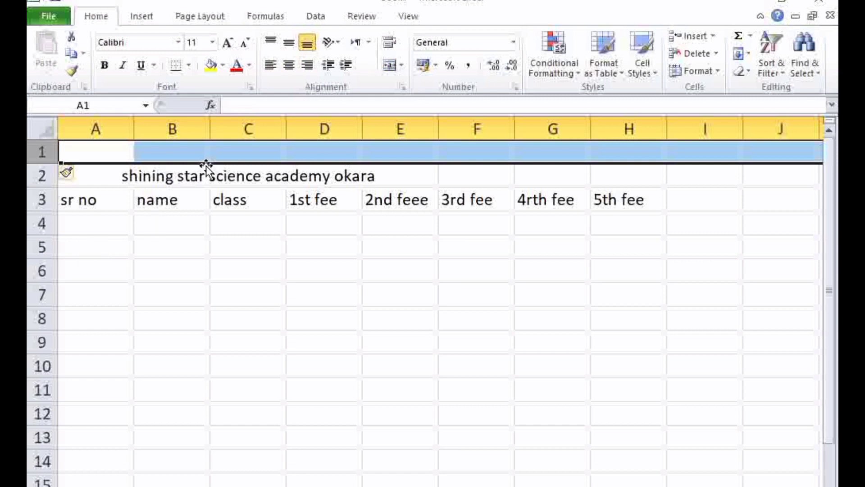
left_click(212, 154)
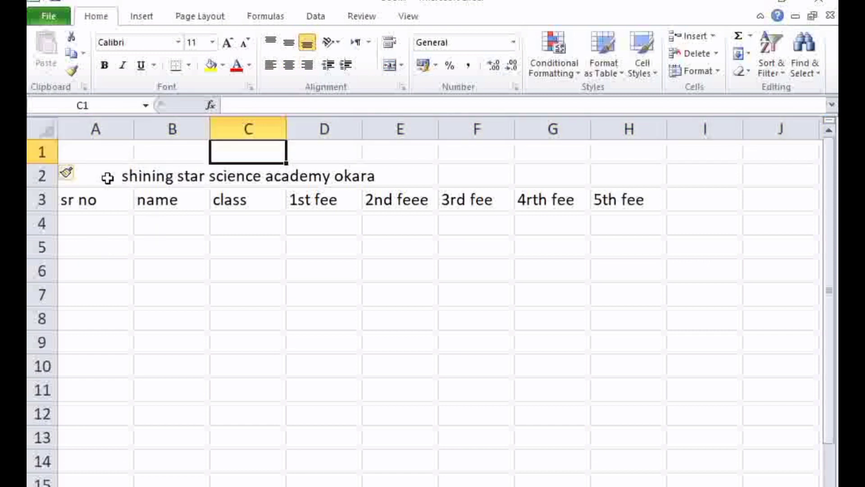
left_click(63, 181)
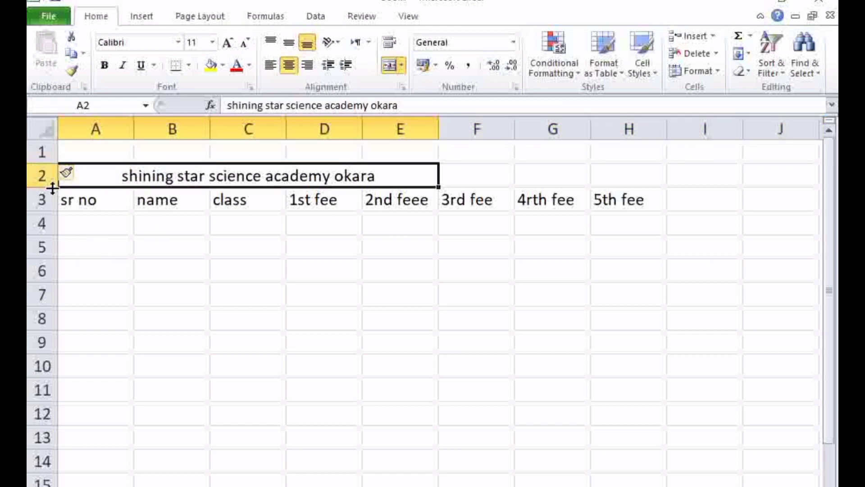
key("ctrl+z")
Insert a blank row between the title row and the column headings row
left_click(42, 175)
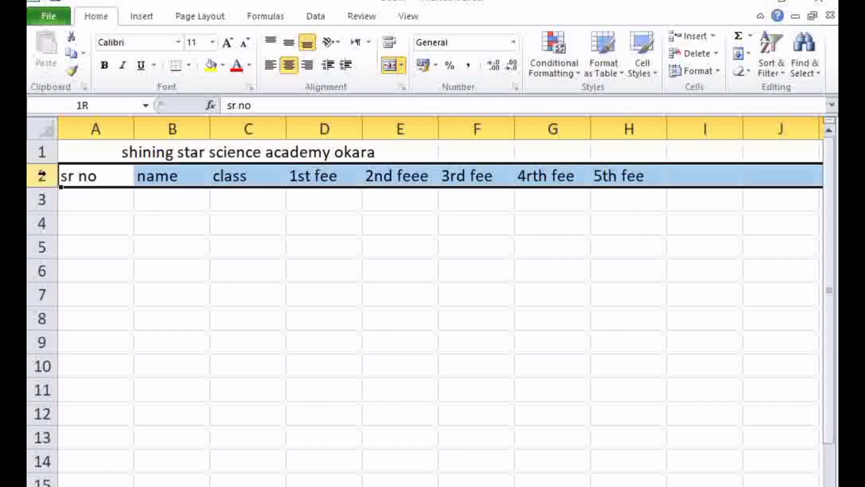
right_click(43, 175)
left_click(81, 281)
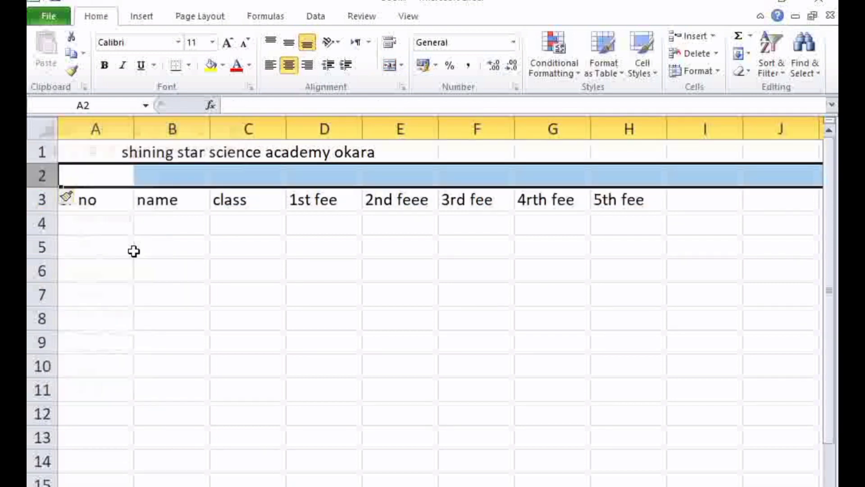
Enter the month labels "january" in cell D2 and "february" in cell E2, above the first two fee headings
left_click(100, 176)
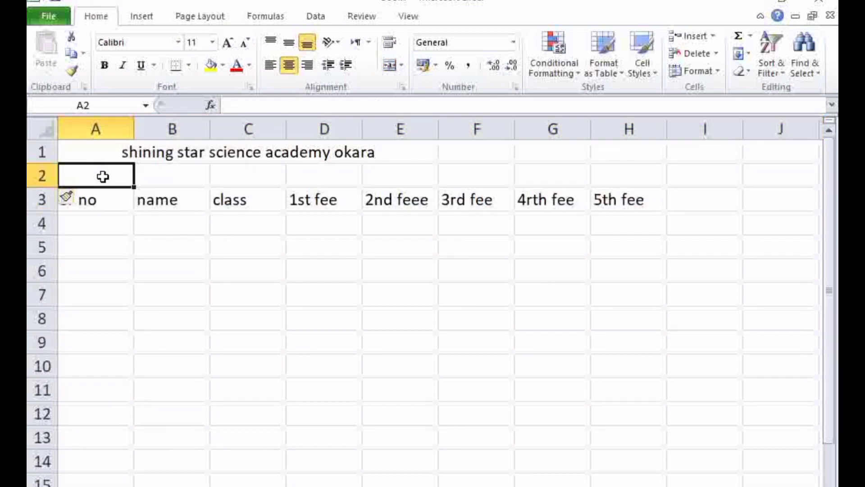
left_click(168, 182)
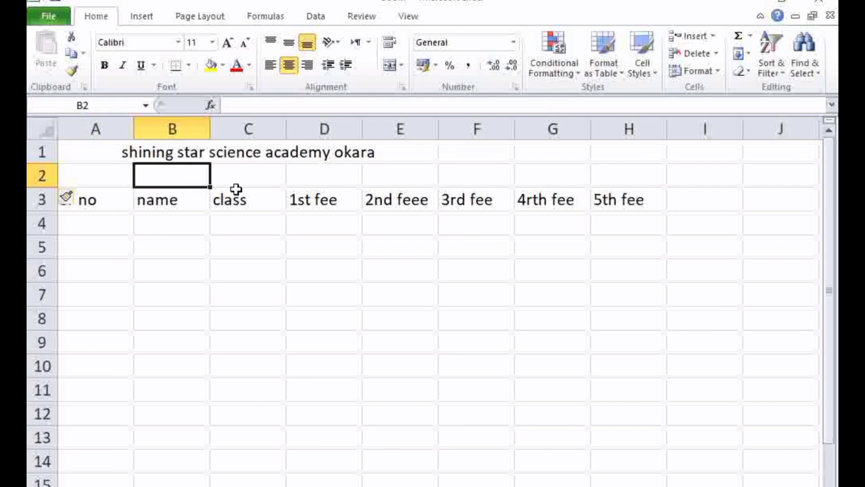
left_click(386, 178)
left_click(293, 185)
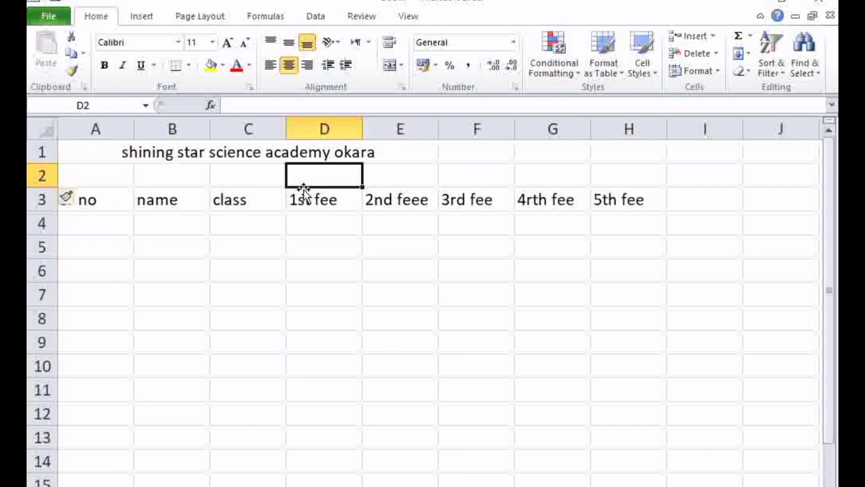
type("janu")
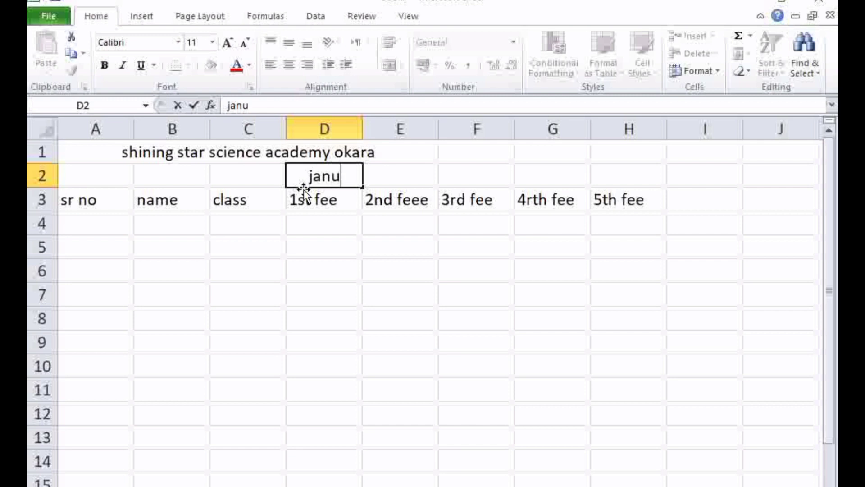
type("ary")
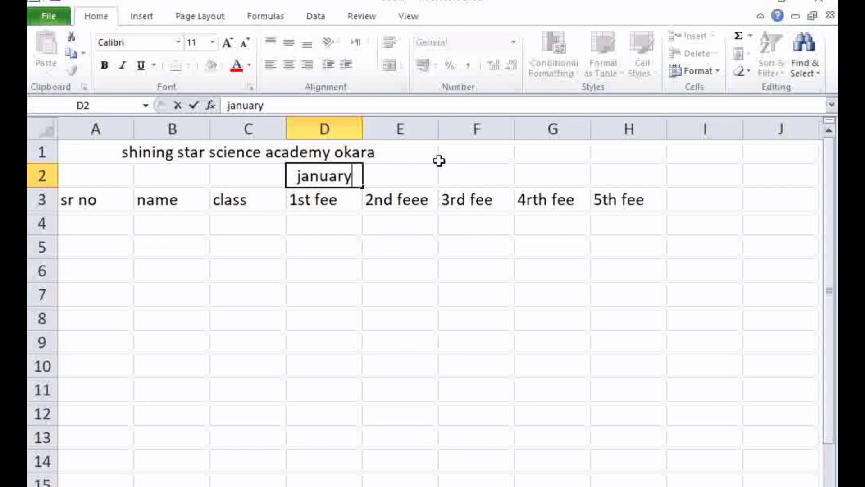
left_click(432, 171)
type("f")
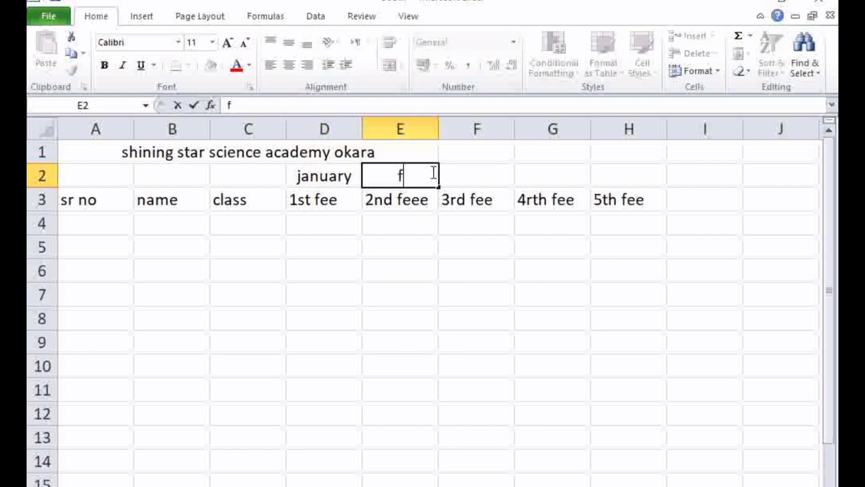
type("ebruary")
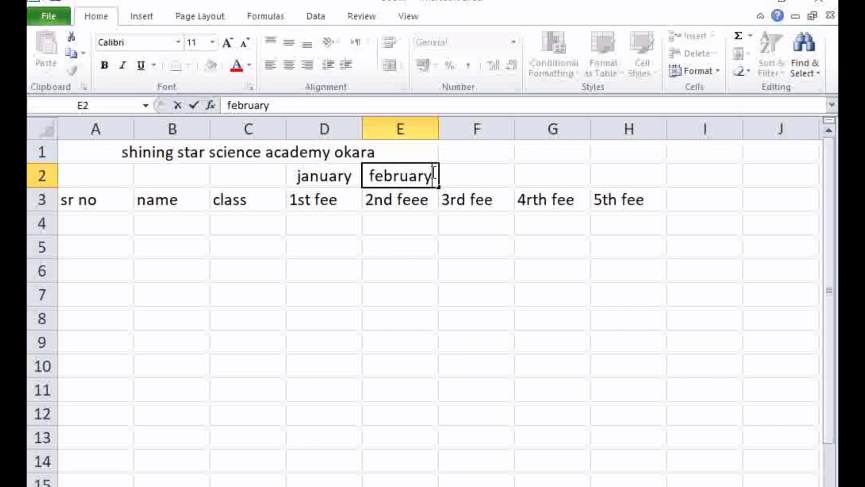
Enter the month labels "march", "april" and "may" in cells F2, G2 and H2
left_click(451, 172)
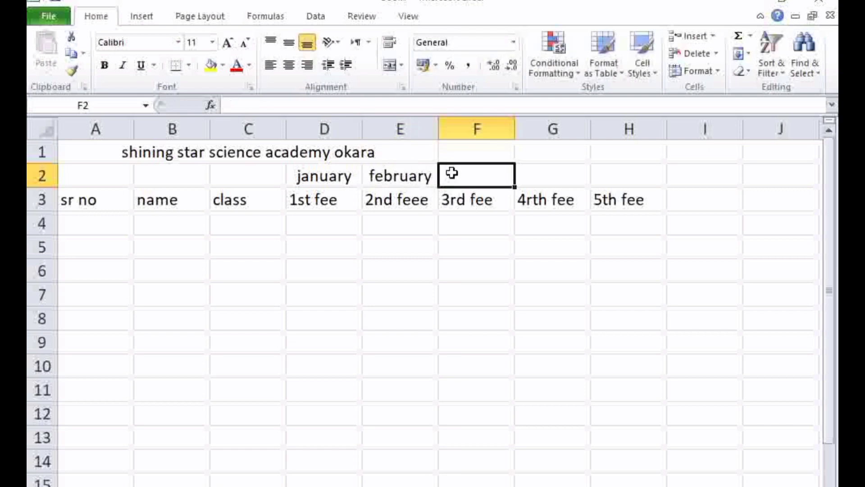
type("mar")
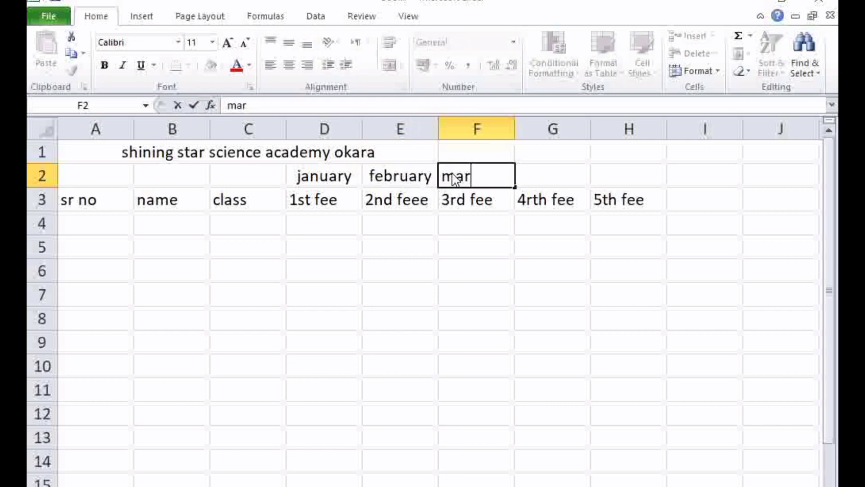
type("ch")
key("Tab")
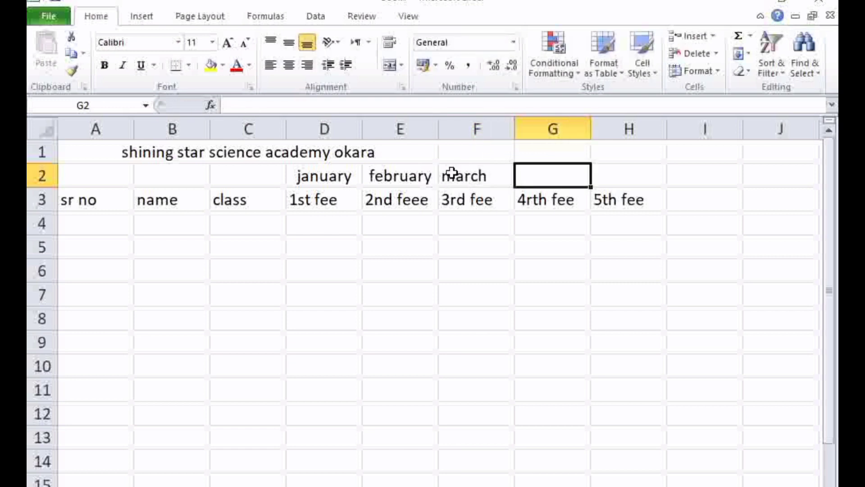
type("april")
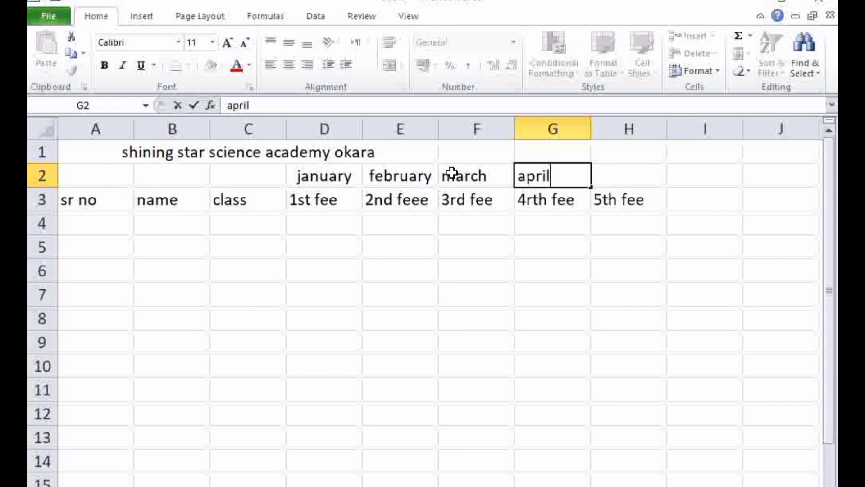
key("Tab")
type("may")
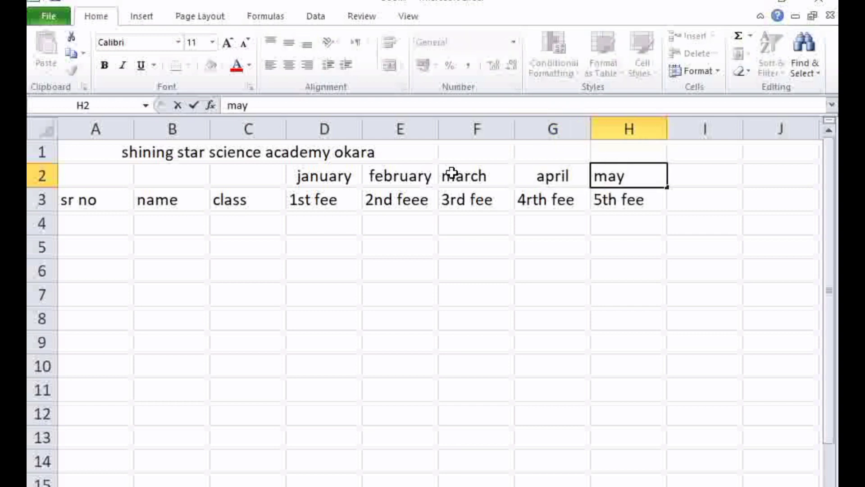
left_click(465, 244)
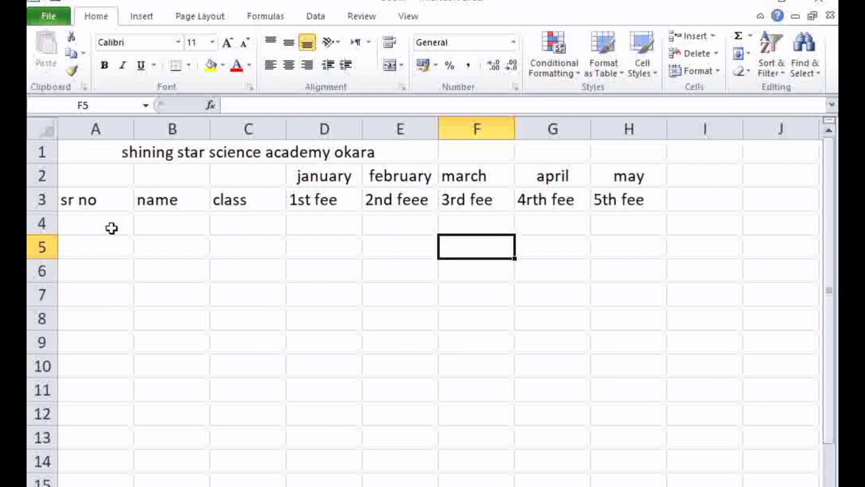
Enter the serial numbers 1 and 2 in cells A4 and A5 under the "sr no" heading
left_click_drag(60, 152, 614, 394)
left_click(188, 275)
left_click(92, 224)
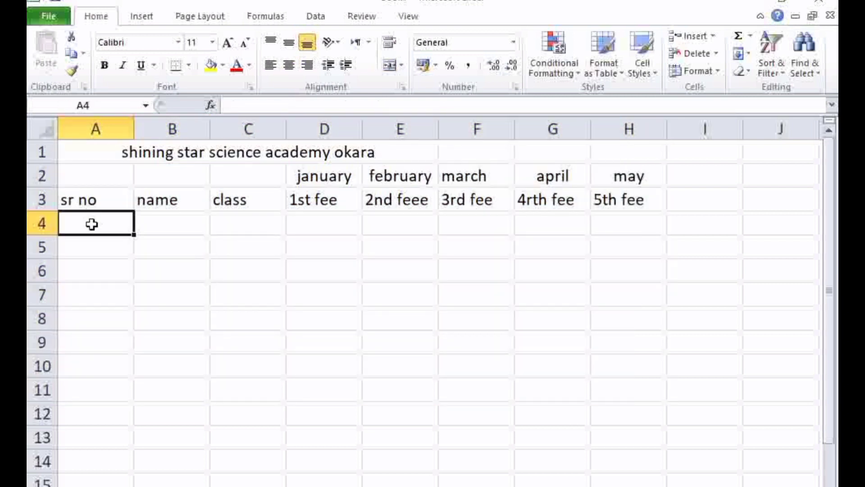
type("1")
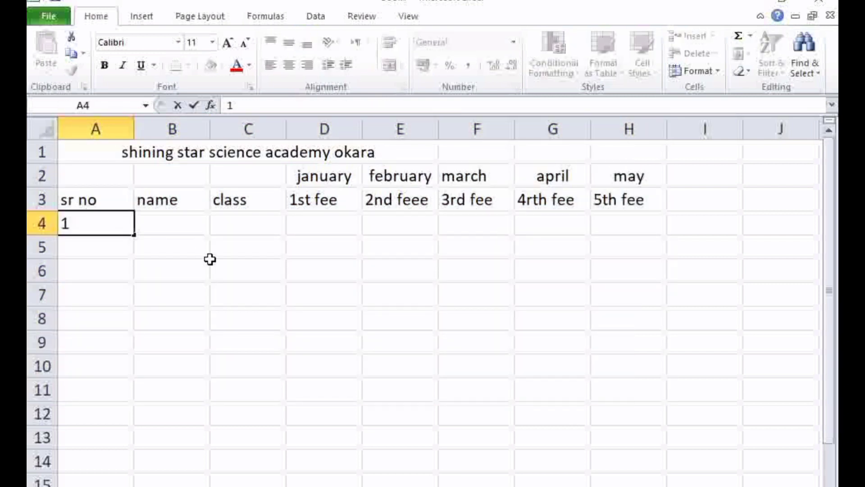
key("Return")
type("2")
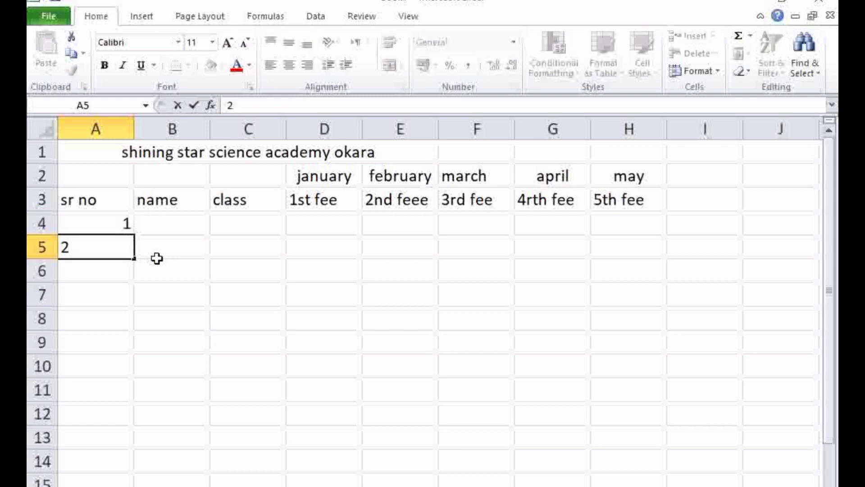
left_click(155, 260)
Fill the serial number series from cells A4:A5 down column A to row 15
left_click(125, 223)
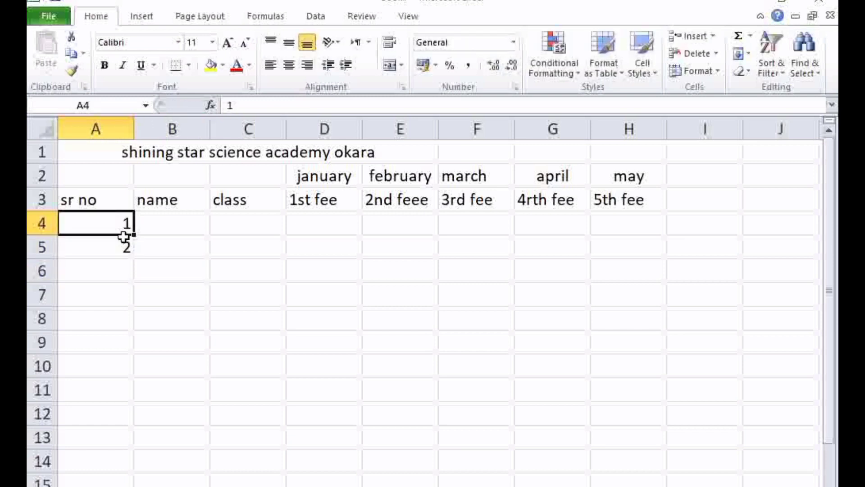
left_click_drag(126, 226, 131, 254)
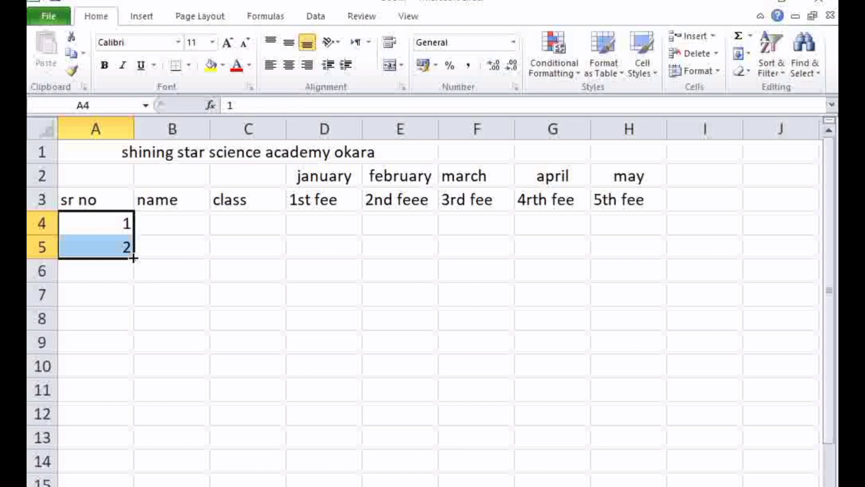
left_click_drag(133, 266, 126, 484)
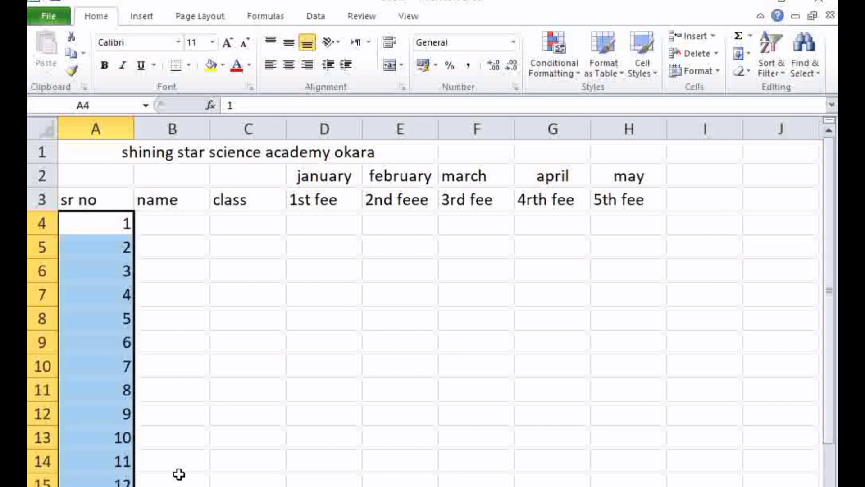
left_click(172, 475)
left_click(295, 340)
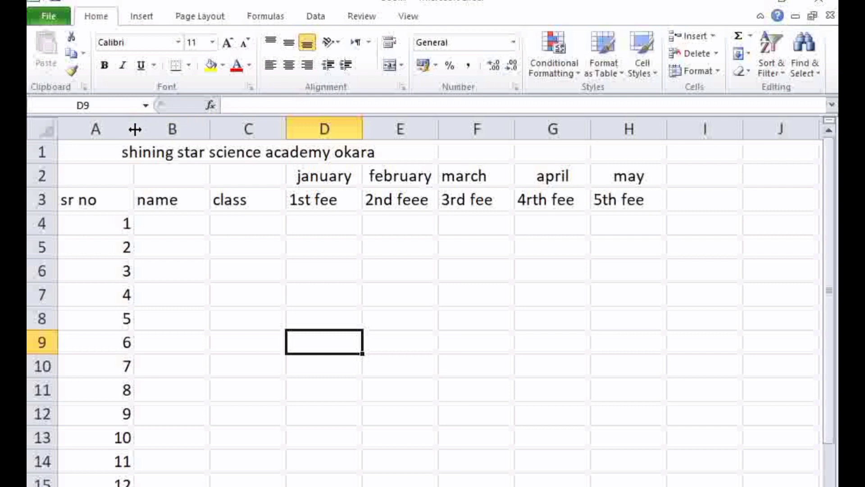
Narrow column A to just fit its "sr no" heading and autofit columns B through H to their contents
left_click_drag(134, 128, 106, 128)
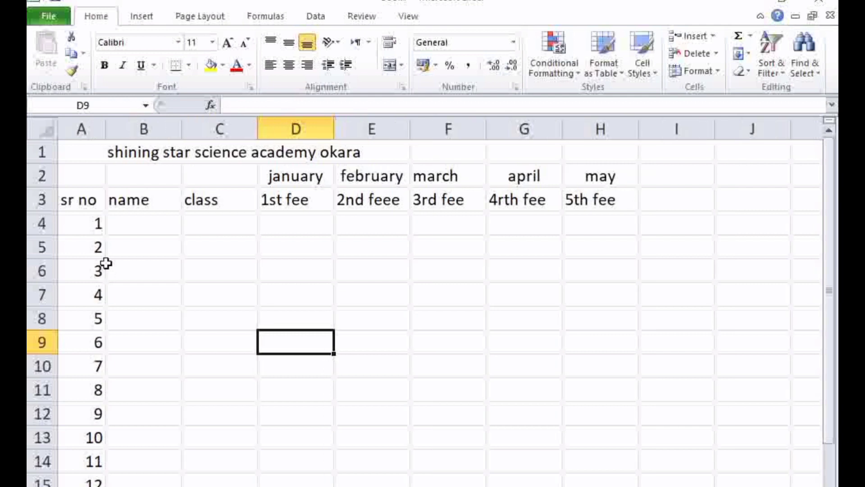
double_click(181, 130)
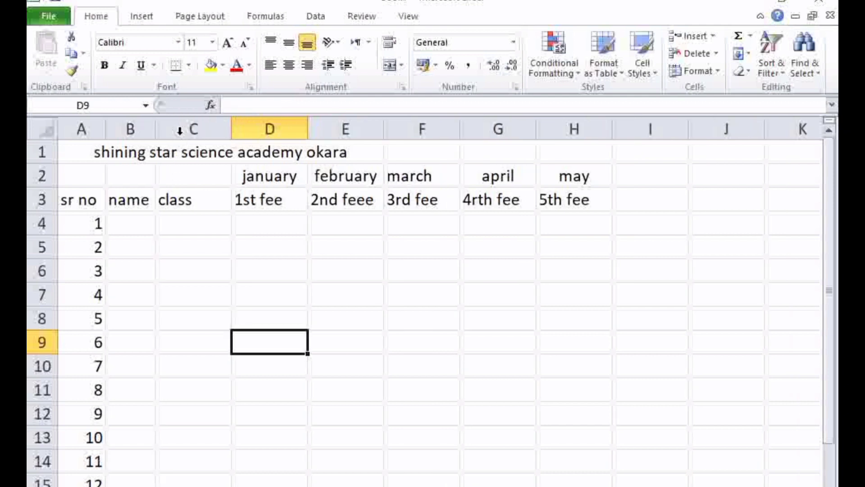
double_click(228, 139)
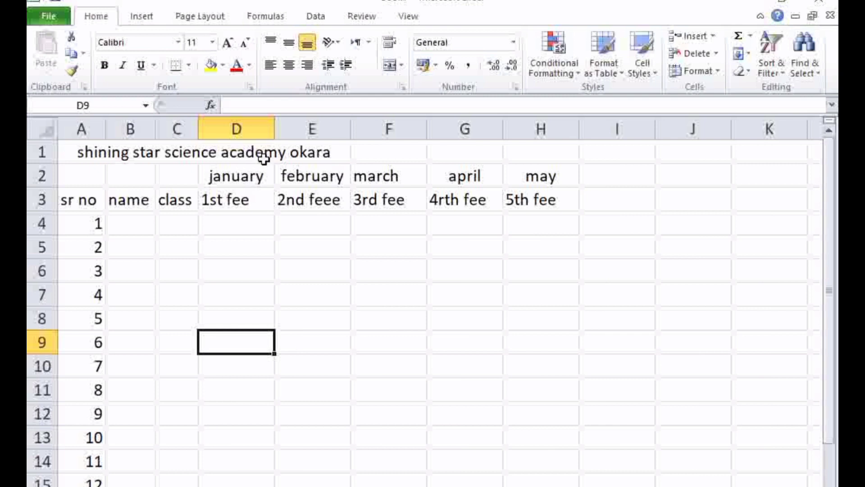
double_click(274, 135)
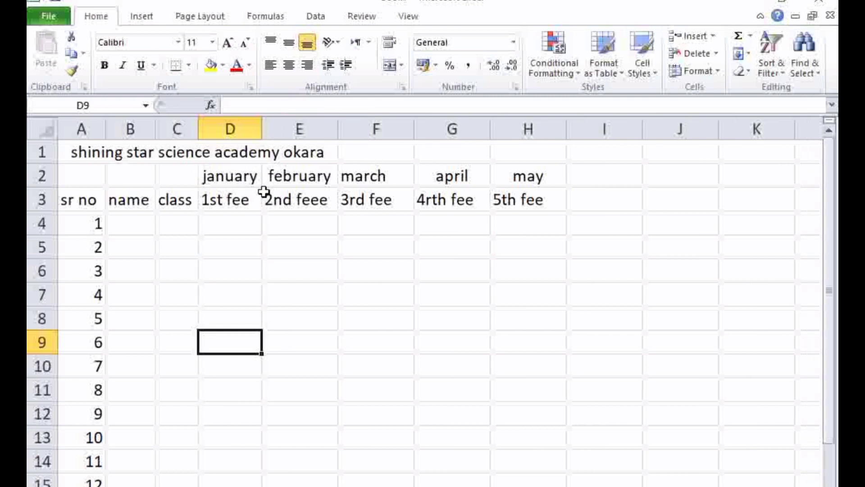
double_click(339, 135)
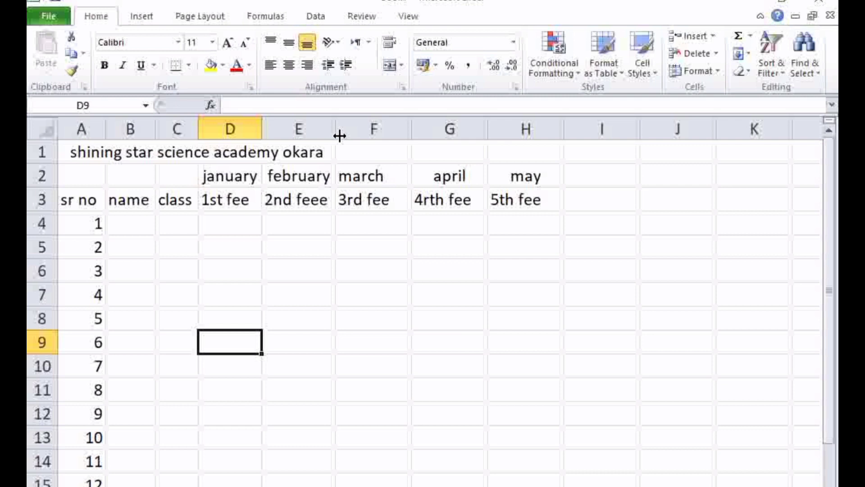
double_click(413, 128)
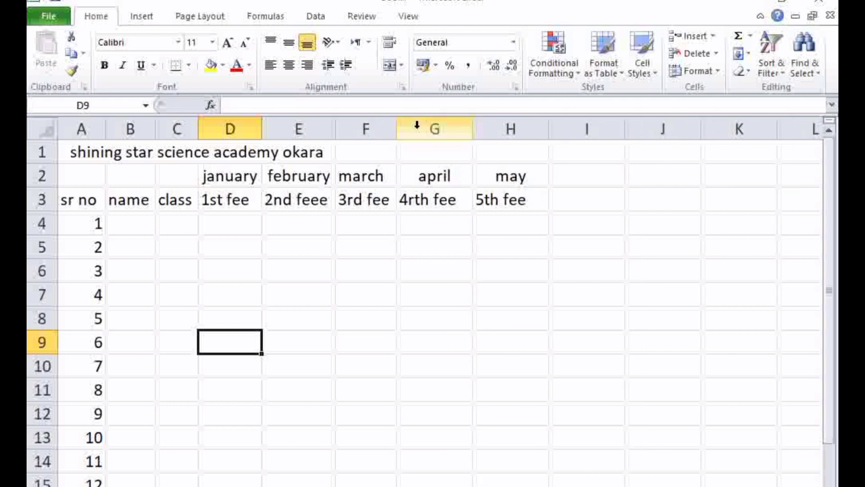
left_click_drag(470, 136, 471, 136)
double_click(471, 136)
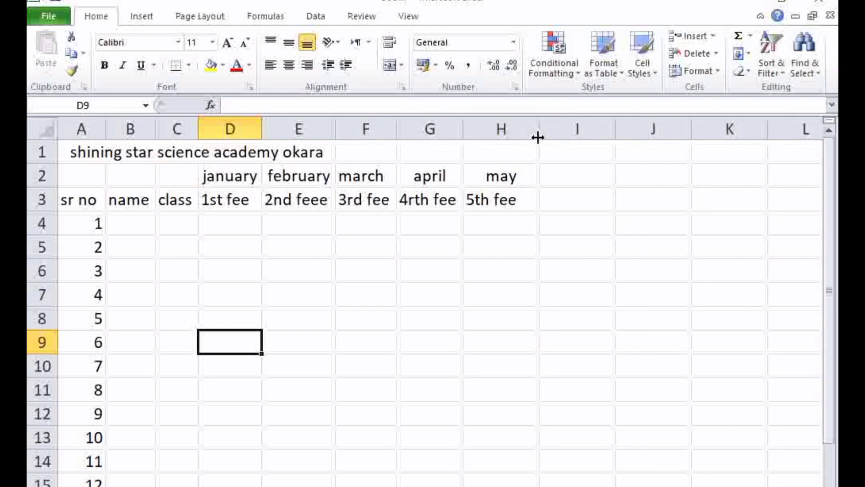
double_click(538, 136)
Enter the first four students' names in cells B4 to B7 under the "name" heading
left_click(132, 223)
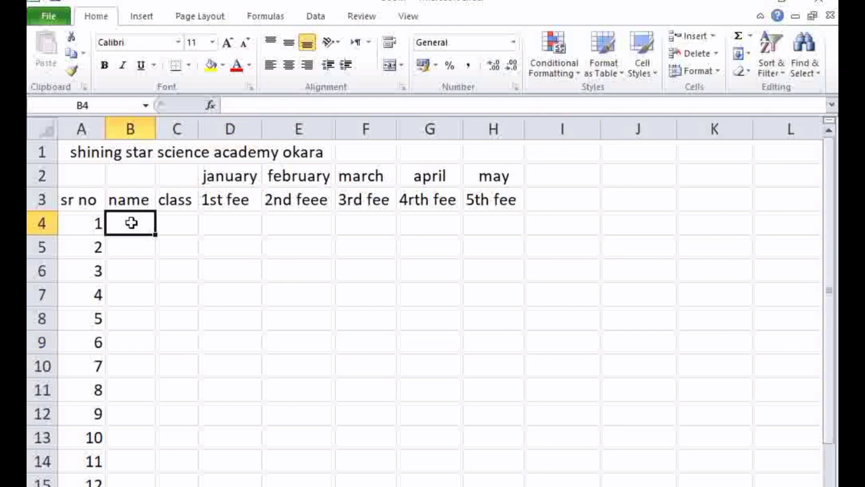
type("saim")
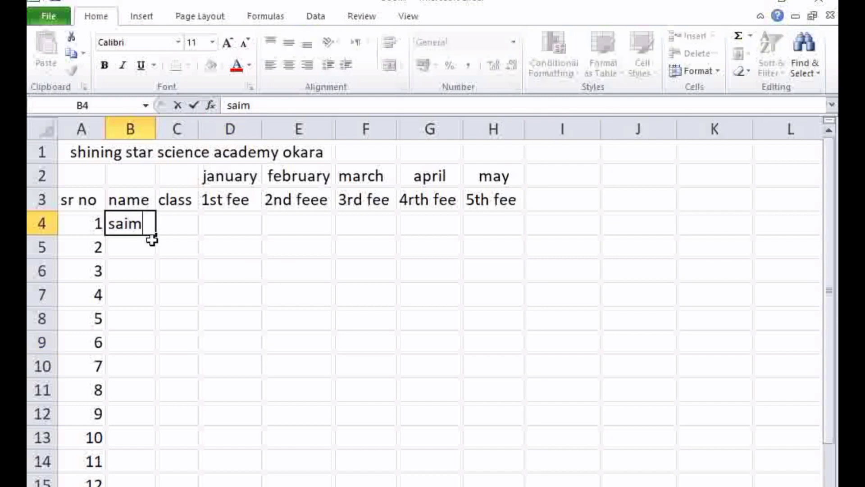
key("Return")
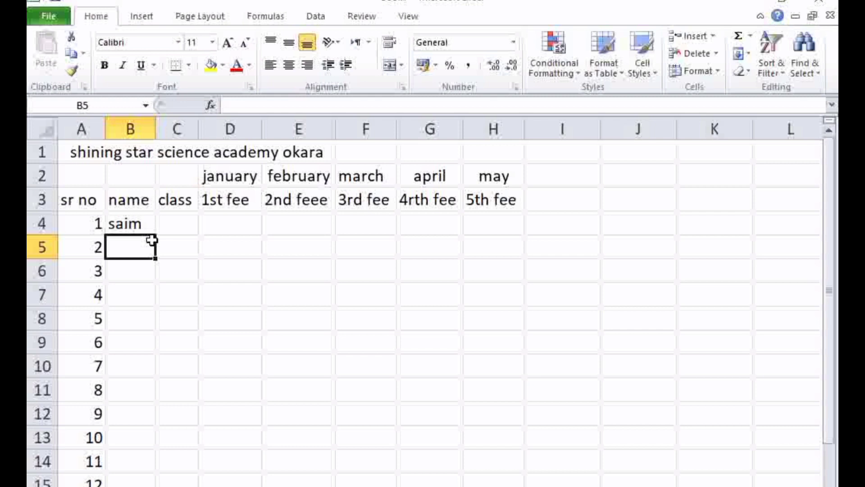
type("umar")
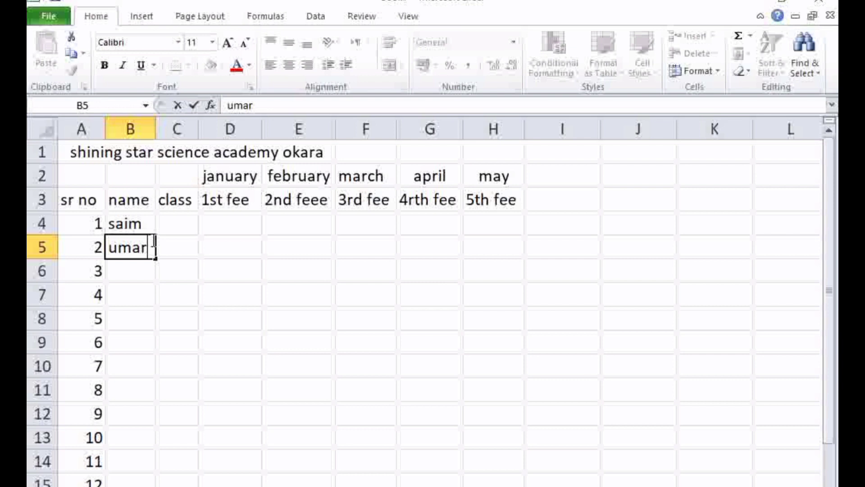
key("Return")
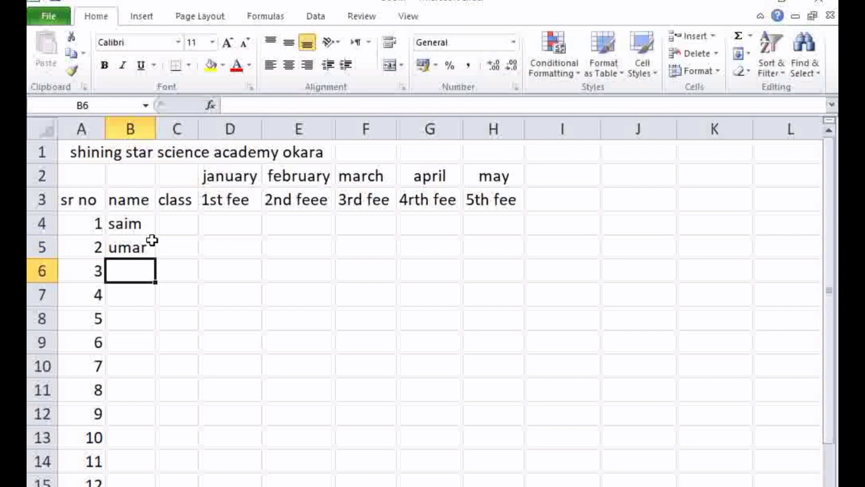
type("mohsin")
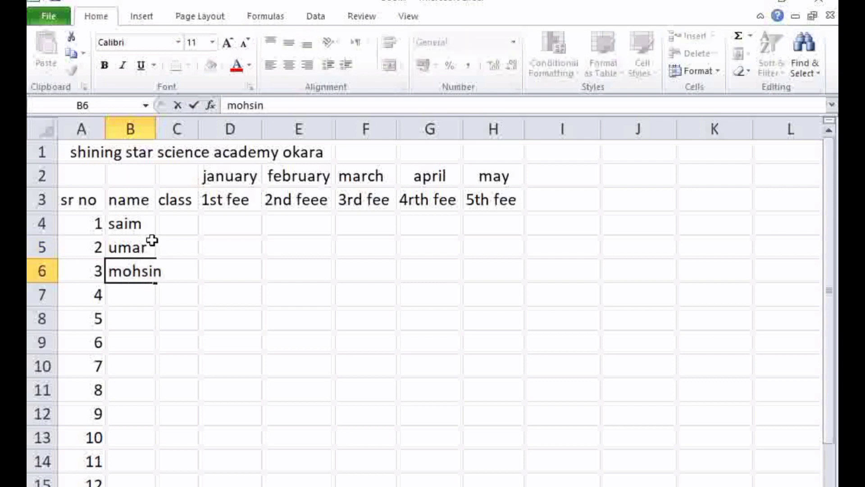
key("Return")
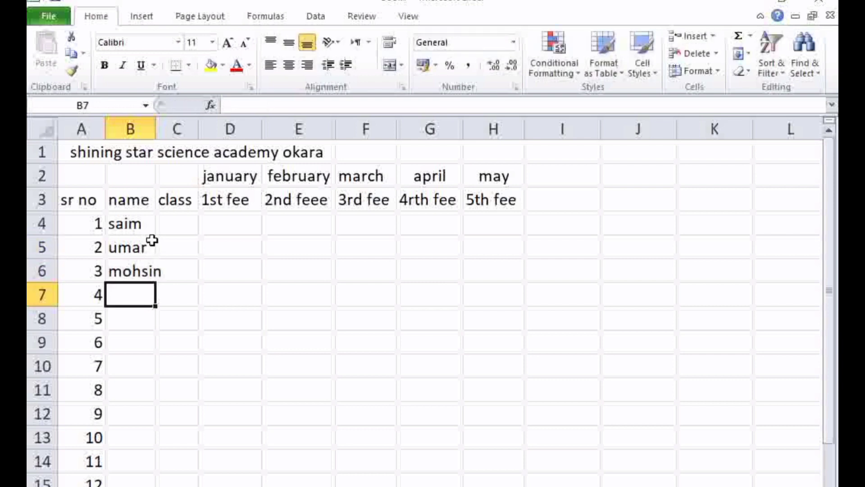
type("ali")
key("Return")
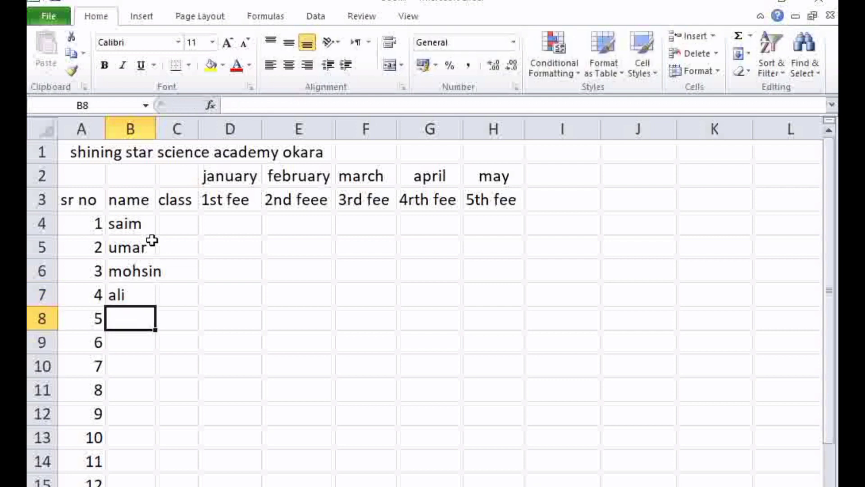
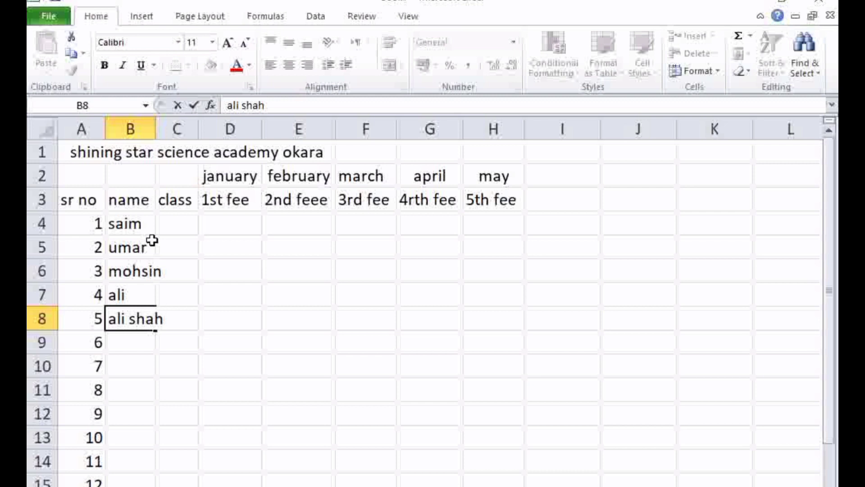
Enter the student names for serial numbers 5 to 7 in cells B8 to B10
key("Return")
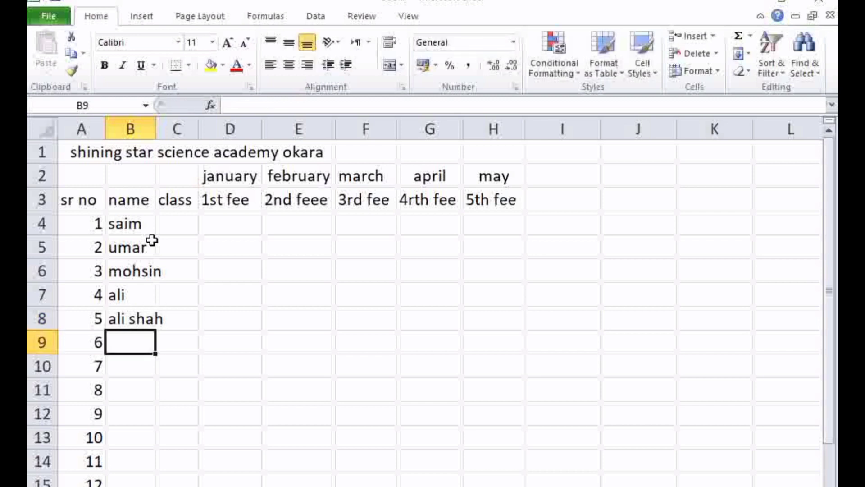
type("fa")
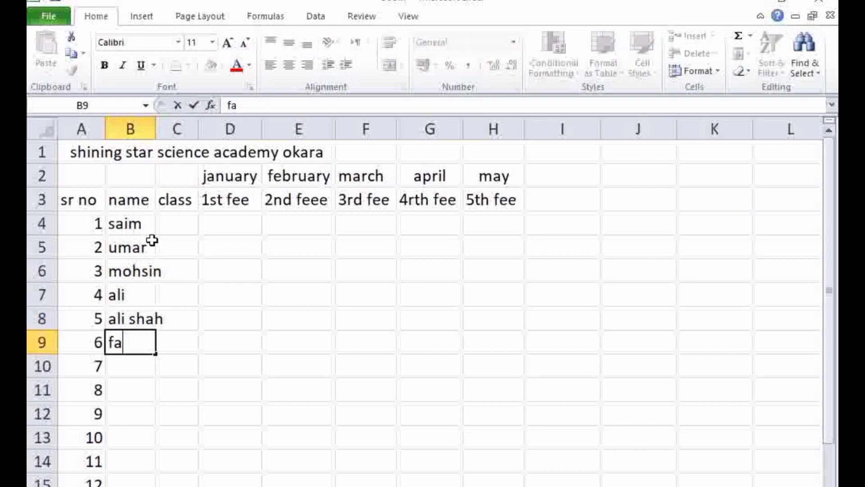
type("isa")
type("l")
key("Return")
type("ehsan")
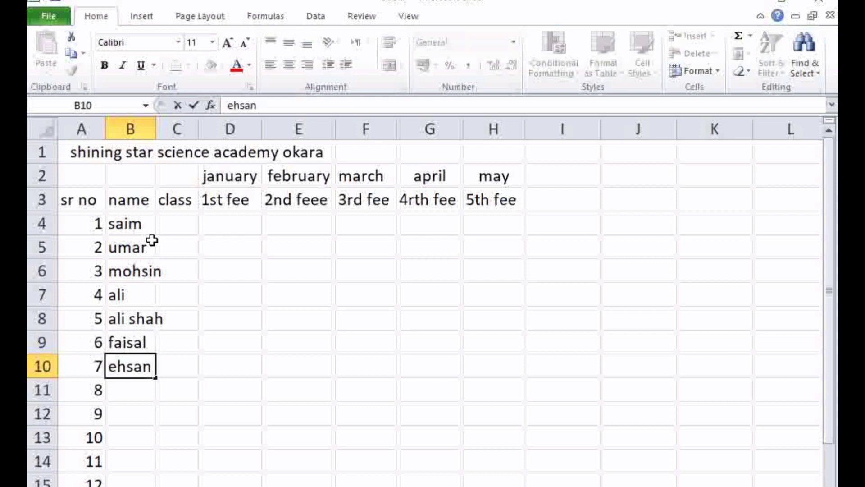
key("Return")
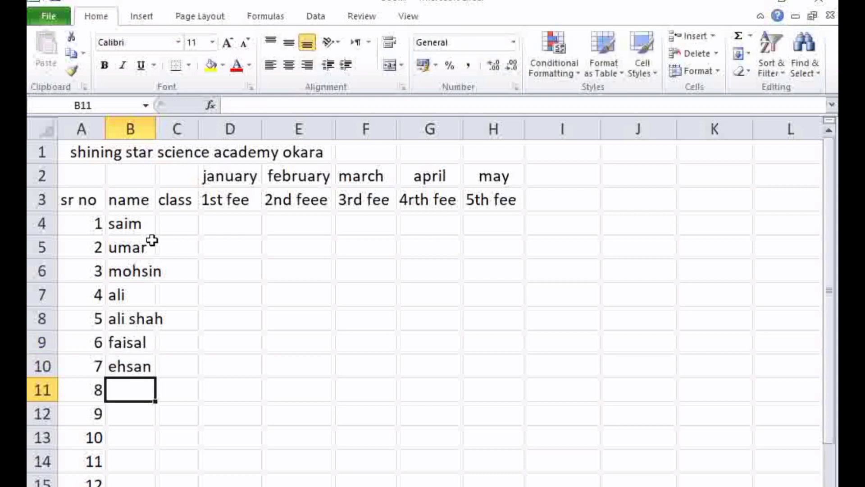
Enter the student names for serial numbers 8 to 10 in cells B11 to B13
type("yasir")
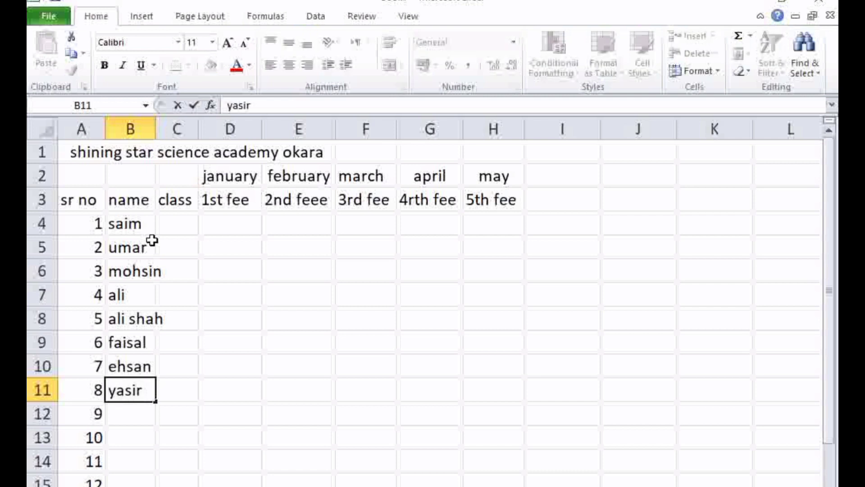
key("Return")
type("naseer")
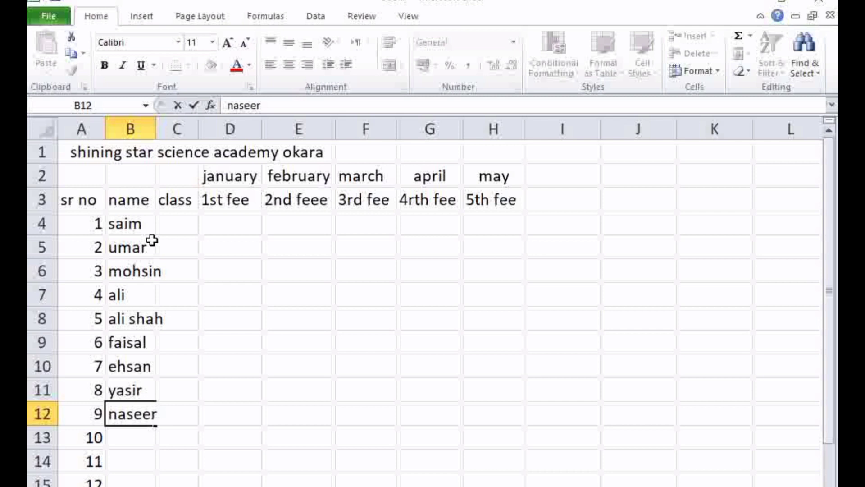
key("Return")
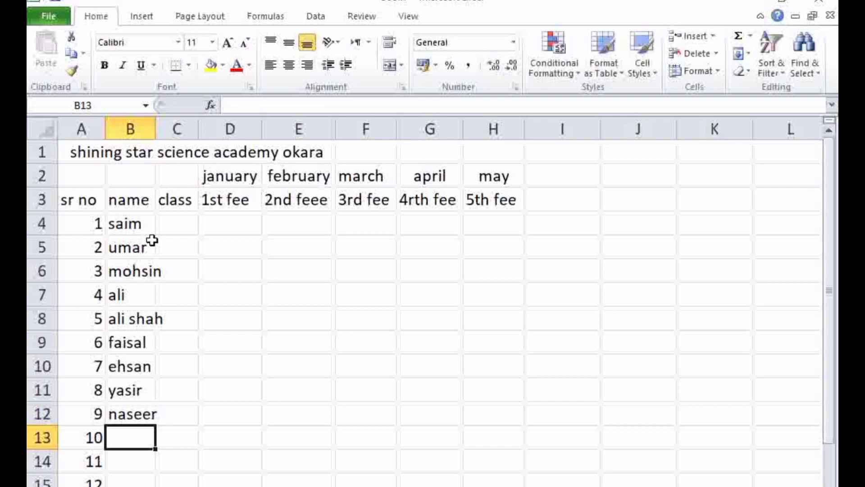
type("tanver")
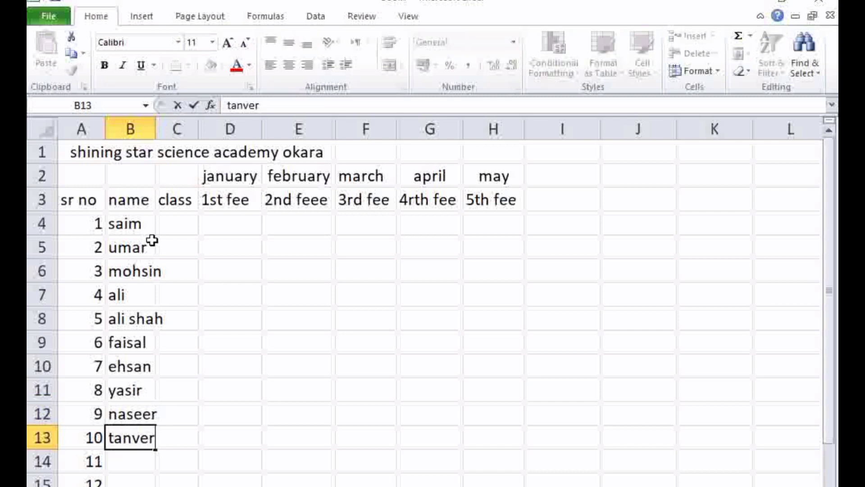
key("Return")
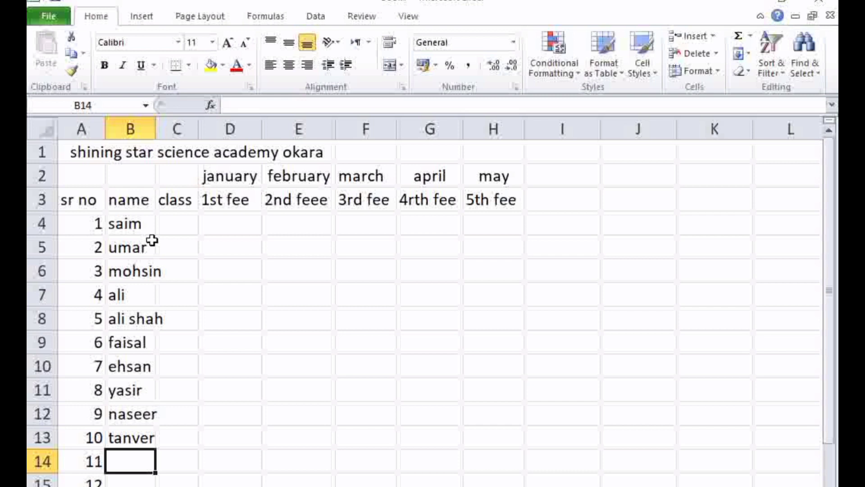
Enter the student names for serial numbers 11 and 12 in cells B14 and B15, and one more name in B16
type("nazeer")
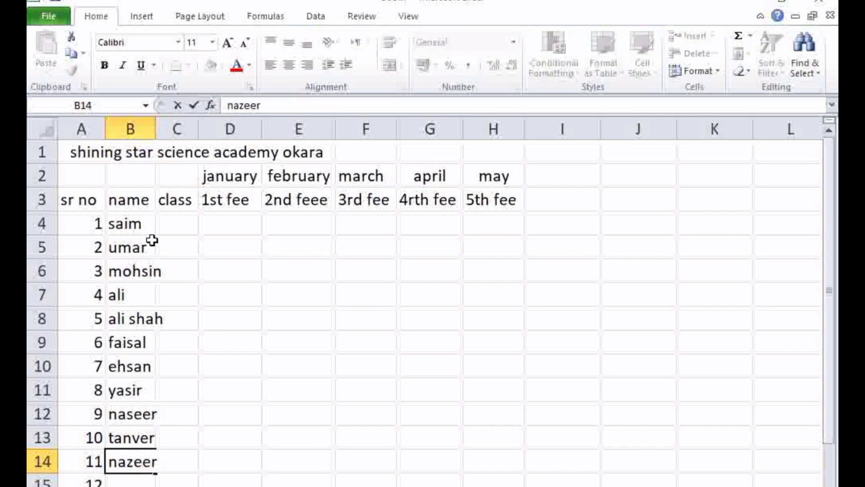
key("Return")
type("arslan")
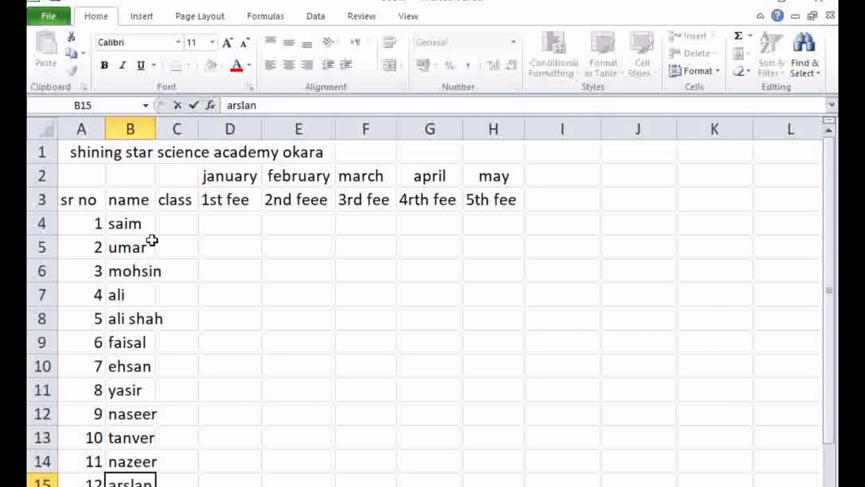
key("Return")
type("tuqeer")
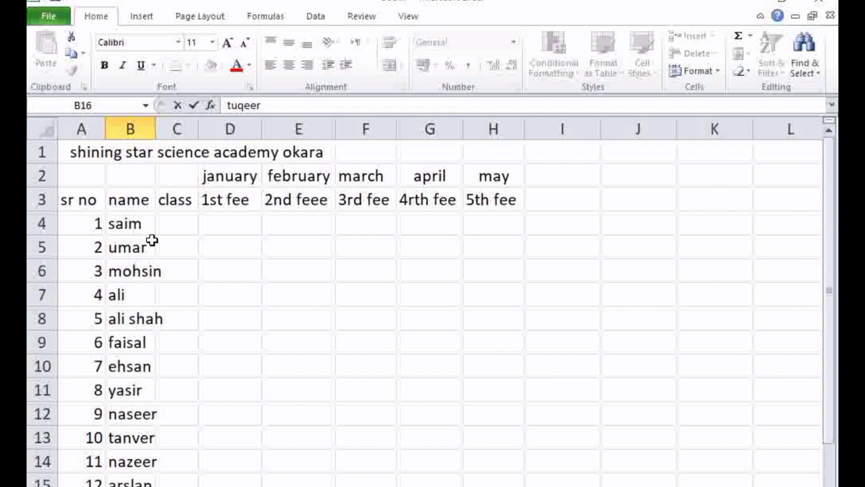
left_click(237, 272)
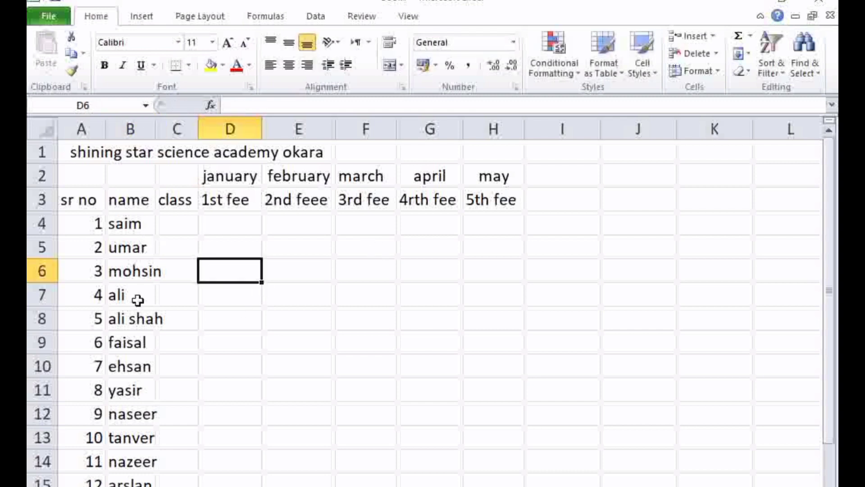
Check the names that overflow column B and widen the column so the longest names fit
left_click(148, 271)
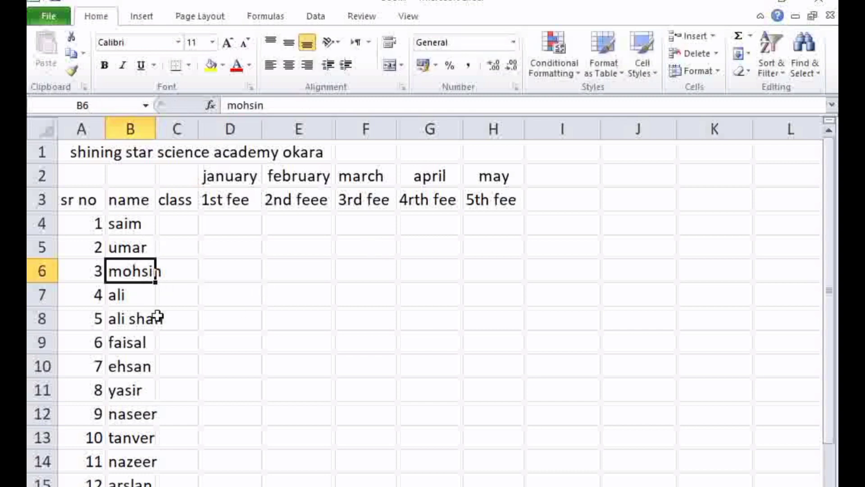
left_click(158, 316)
left_click(163, 280)
left_click(130, 329)
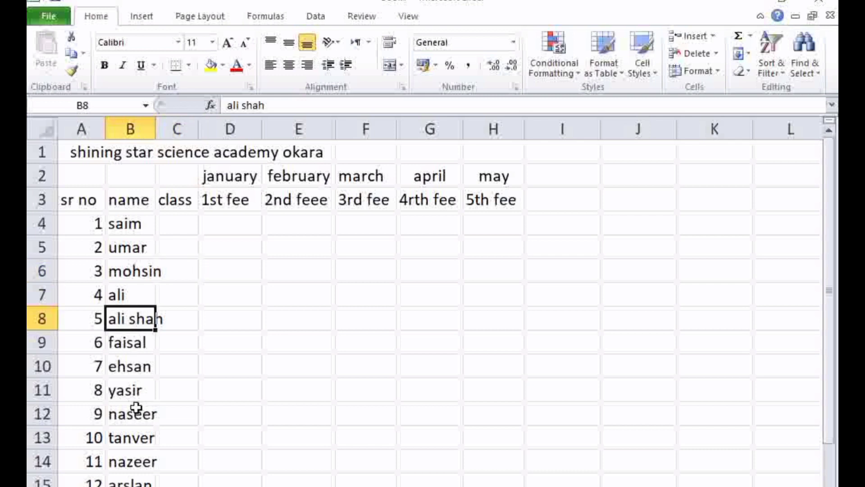
left_click(136, 428)
left_click(129, 480)
key("Down")
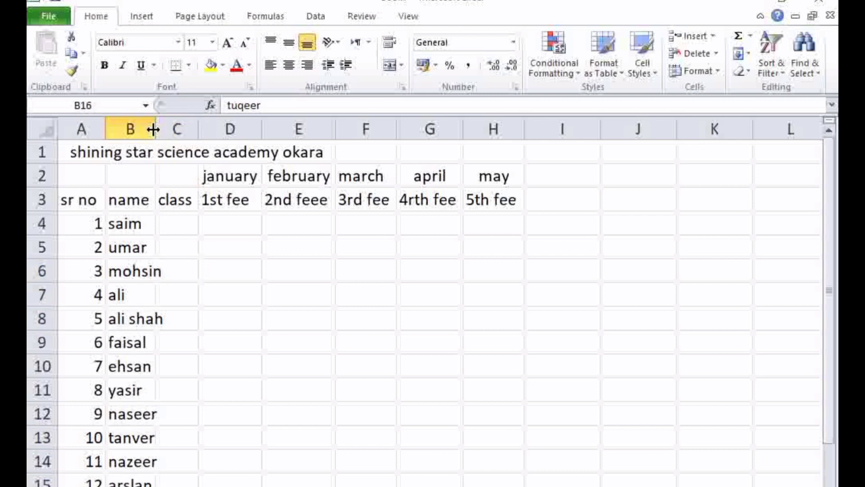
left_click_drag(156, 128, 170, 129)
left_click(142, 430)
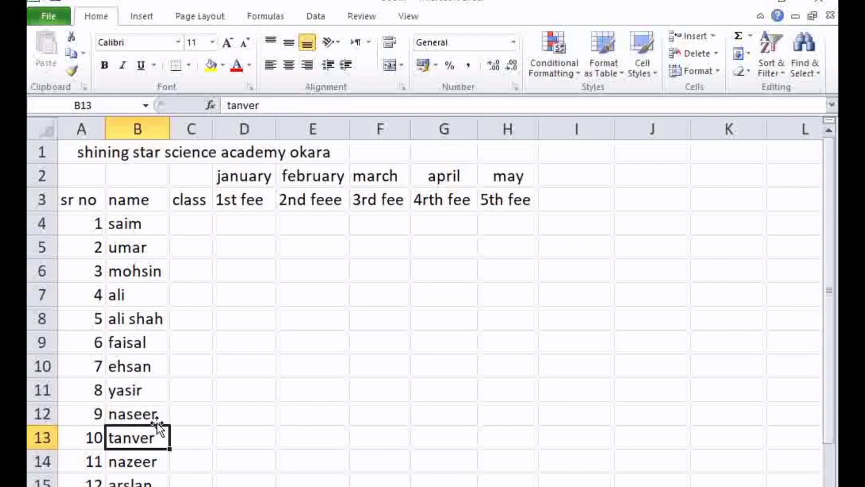
left_click_drag(191, 366, 194, 338)
left_click_drag(133, 198, 126, 483)
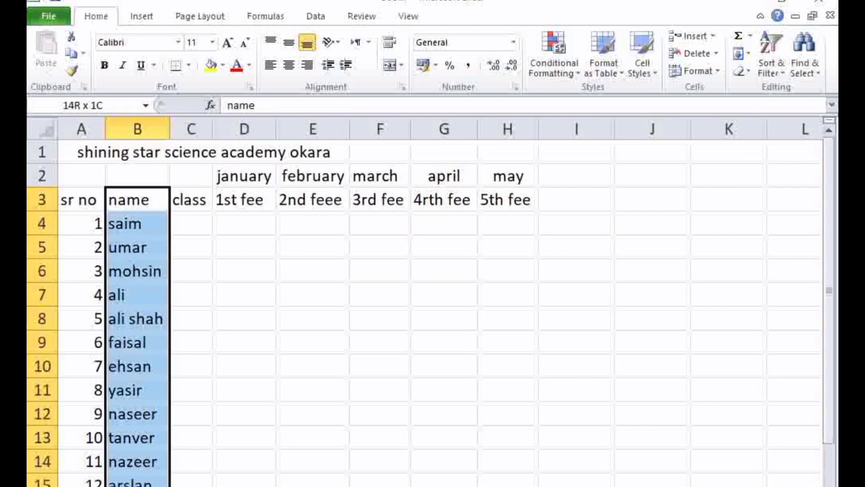
left_click(198, 463)
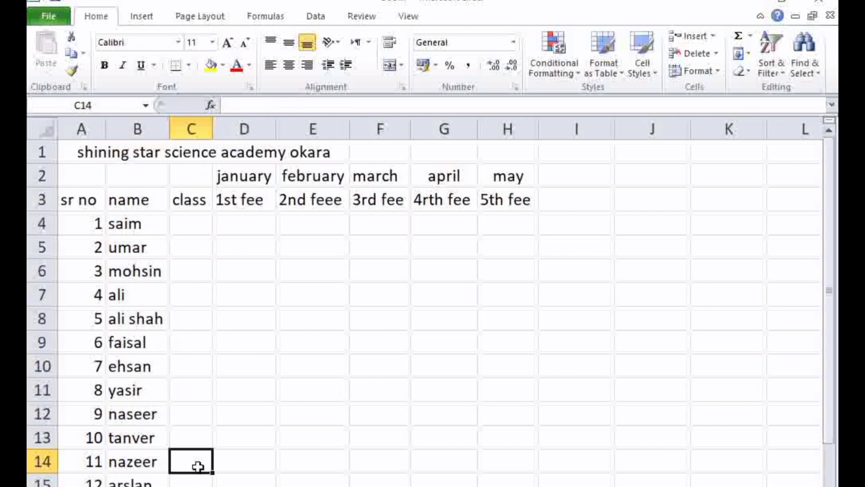
Enter class 10 in cells C4 and C5, and fill it from C4 down to C8
left_click(191, 220)
type("1")
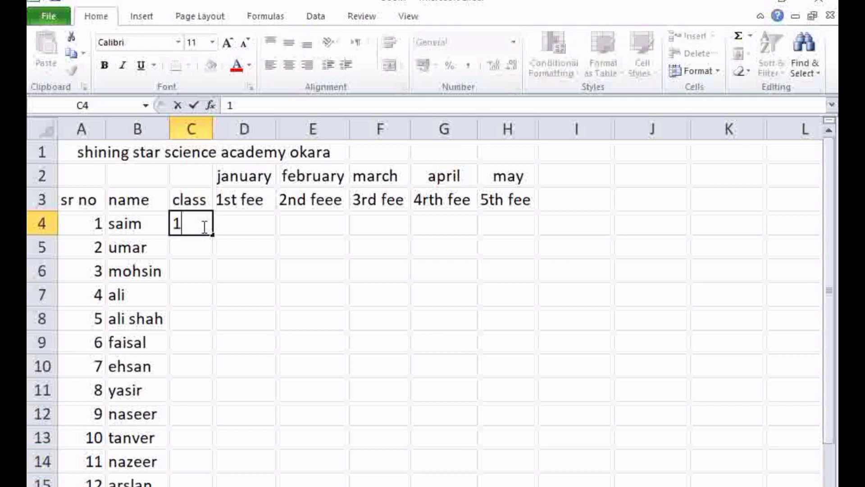
type("0")
key("Return")
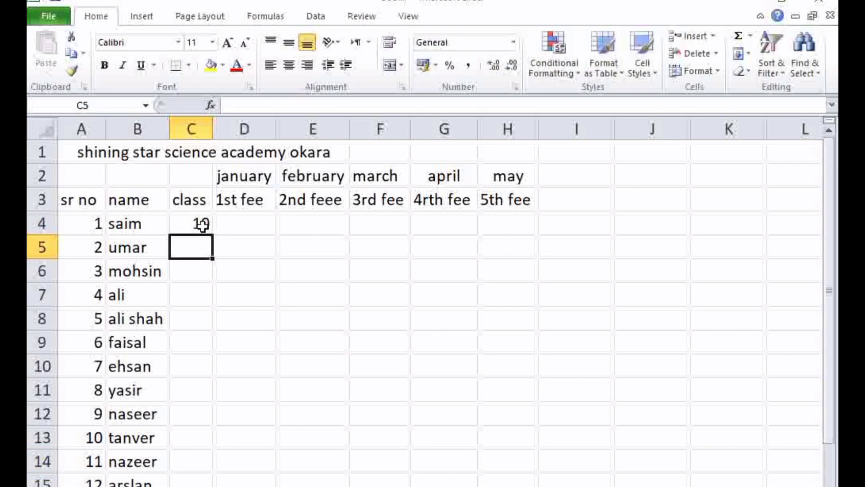
type("10")
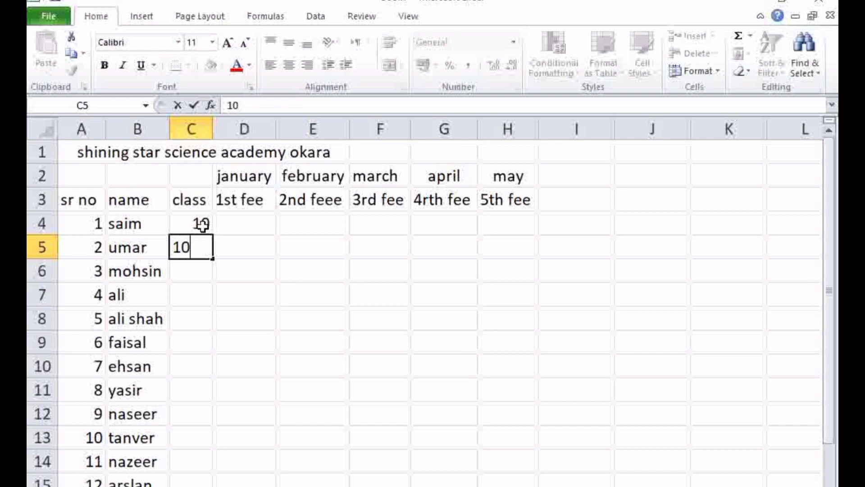
left_click(187, 223)
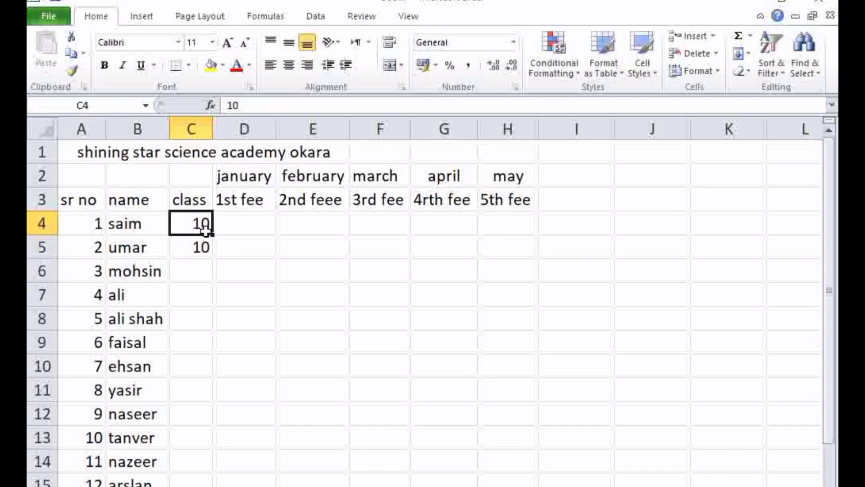
left_click_drag(211, 235, 201, 338)
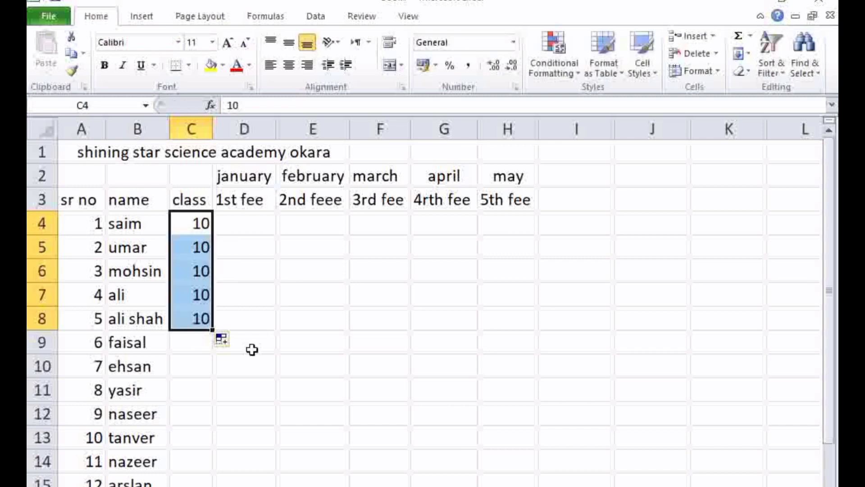
left_click(212, 361)
Enter class 9 in cell C9 and fill it down to C12
left_click(186, 339)
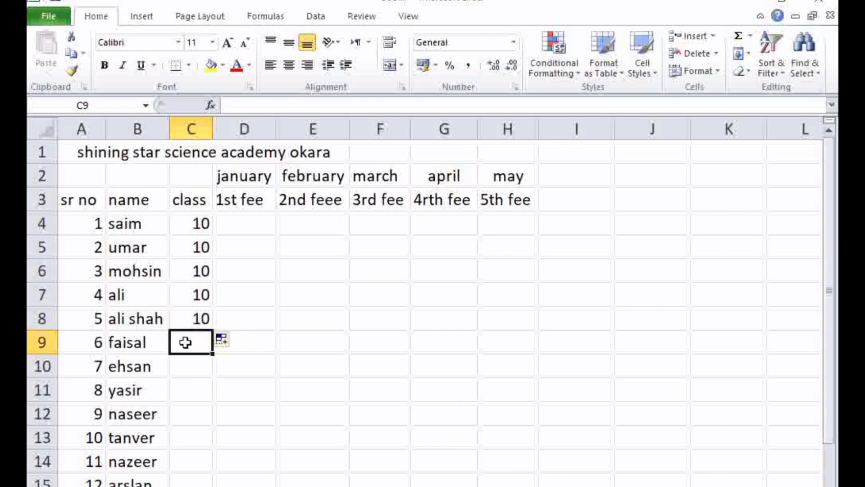
type("9")
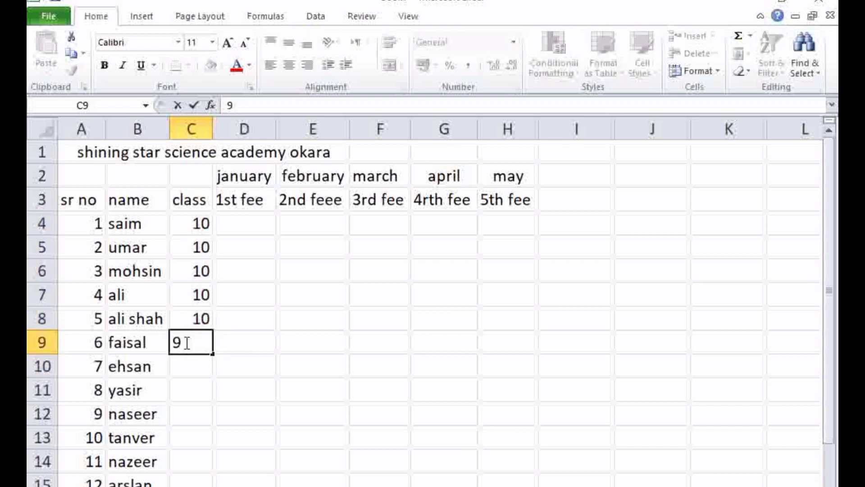
left_click(203, 364)
left_click(201, 347)
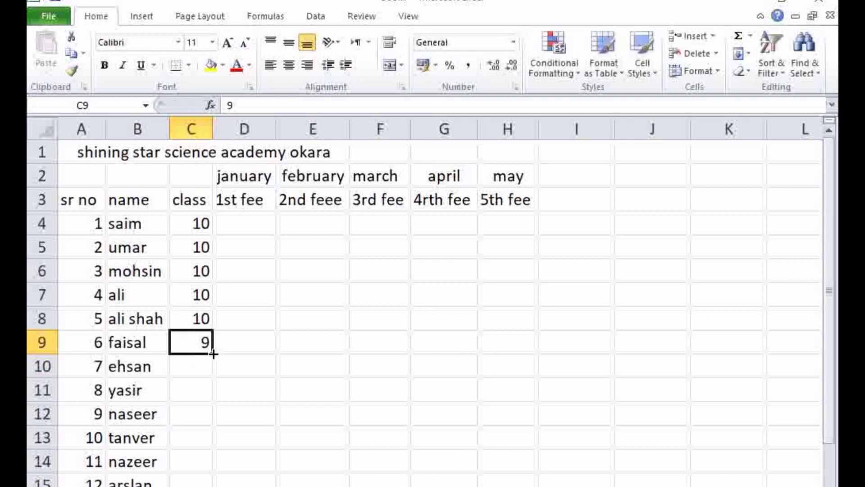
left_click_drag(212, 354, 214, 430)
Enter class 8 in cell C13 and fill it down for the remaining students below
left_click(203, 450)
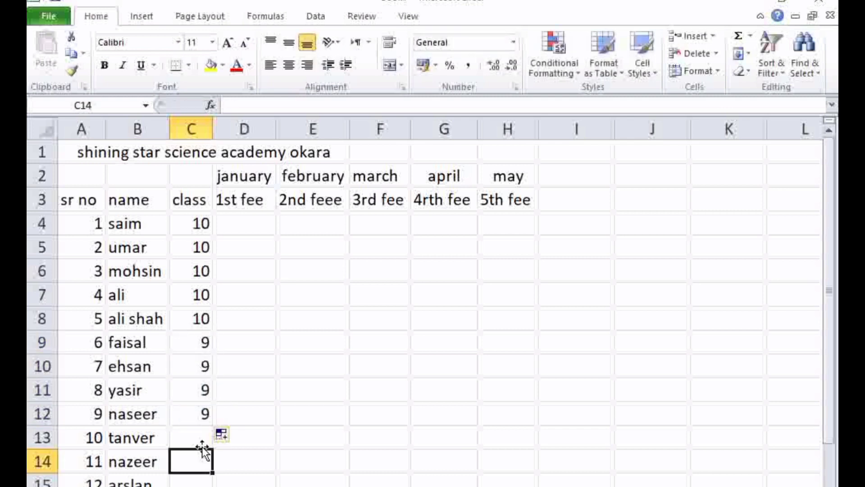
left_click(201, 439)
type("8")
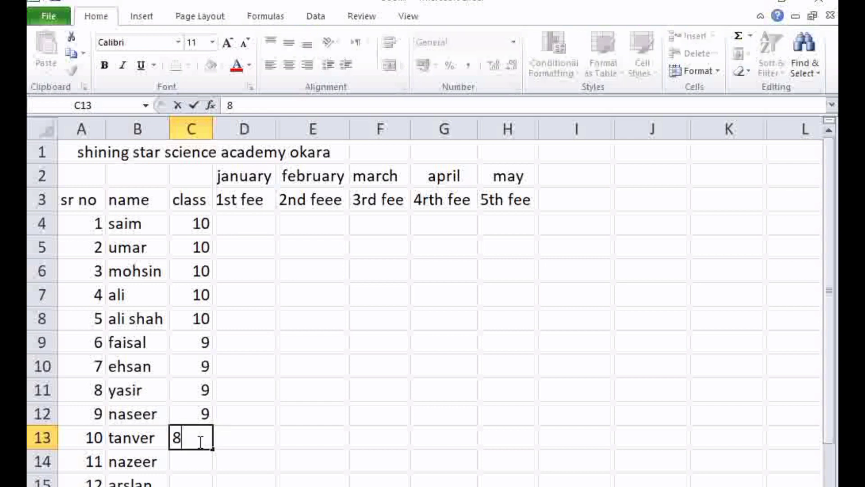
left_click(208, 453)
left_click(205, 437)
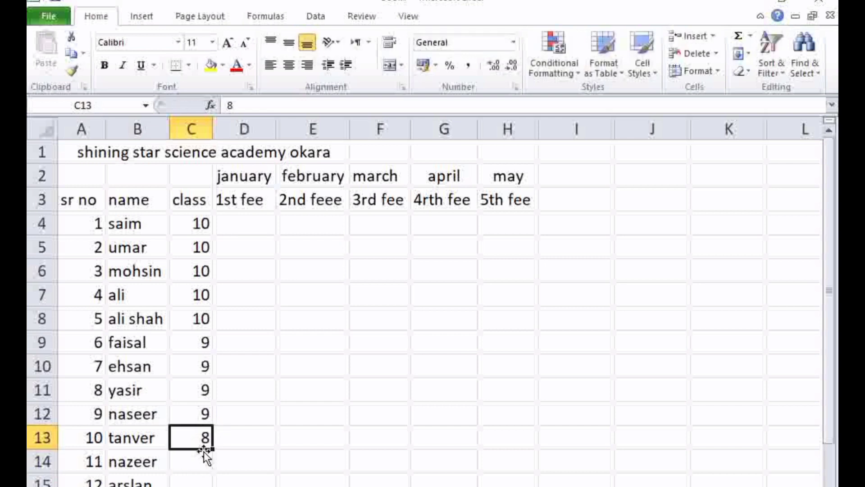
left_click_drag(212, 449, 213, 481)
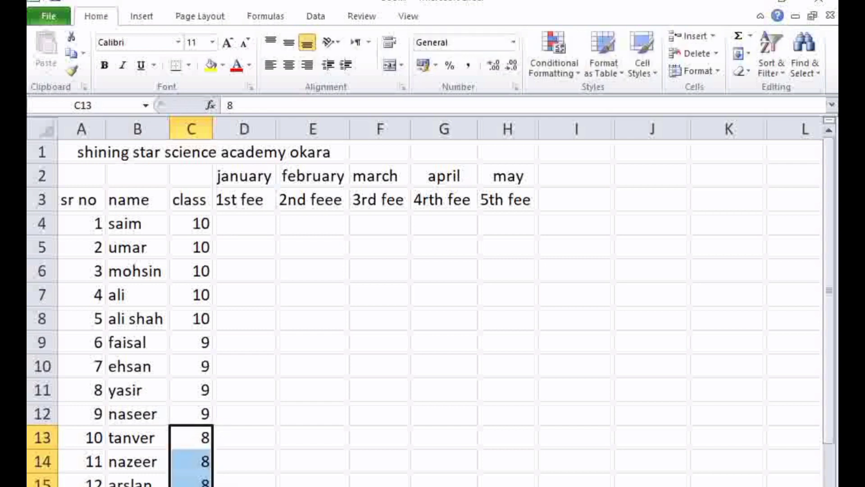
left_click(247, 481)
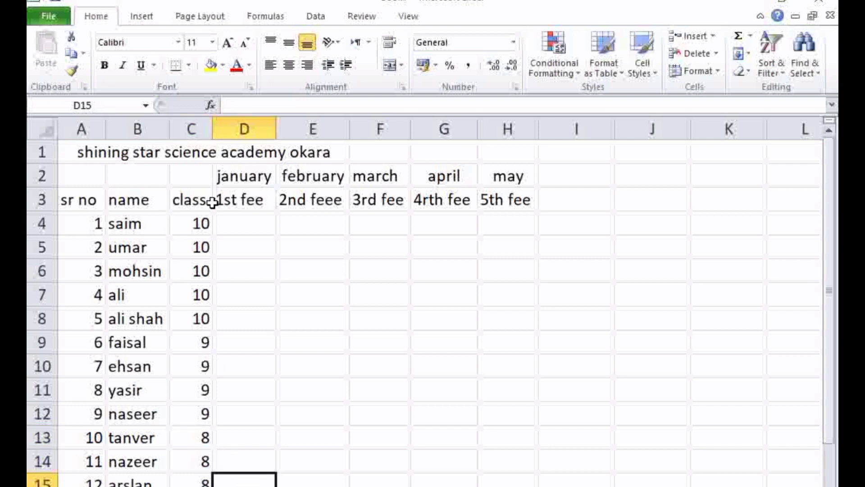
Enter the January fees of the first two class 10 students: 1500 in D4 and 1400 in D5
left_click(223, 224)
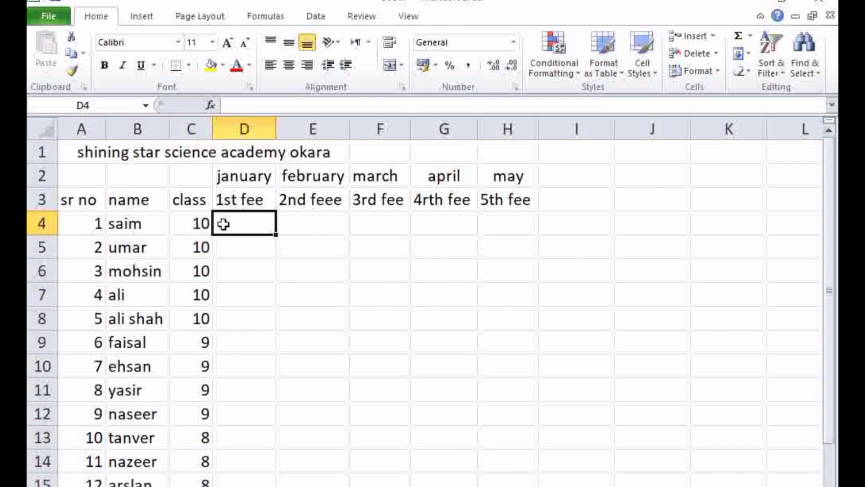
type("1")
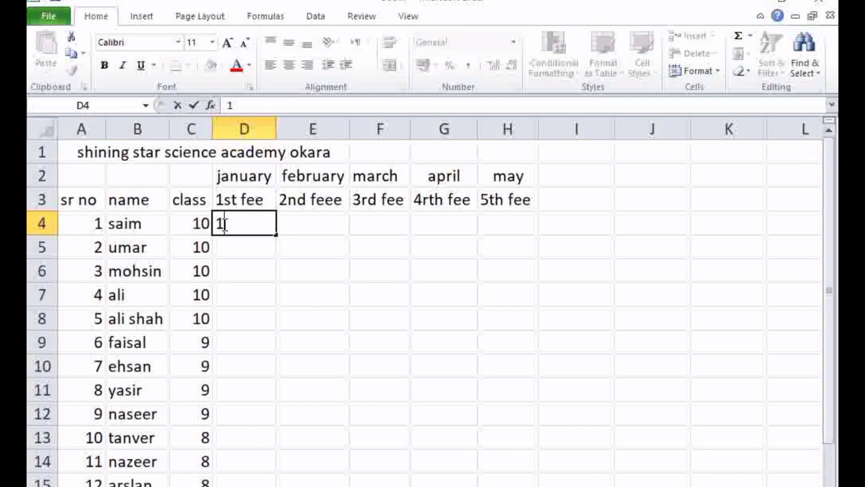
type("500")
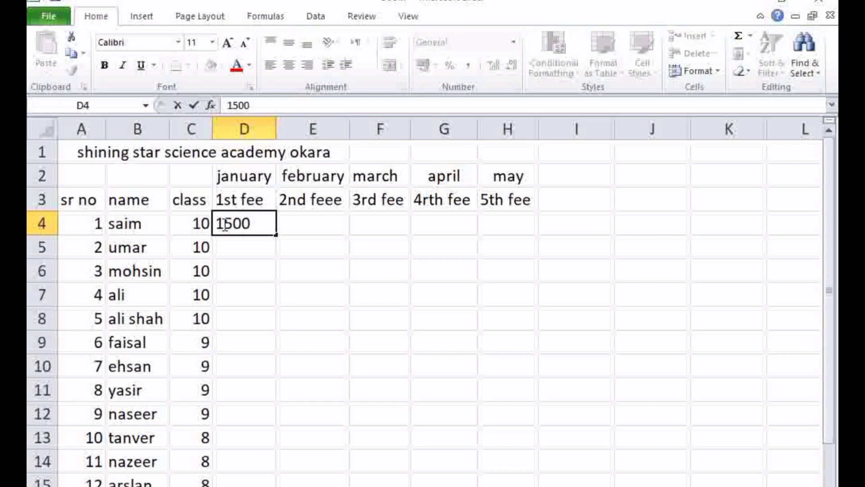
key("Return")
type("1")
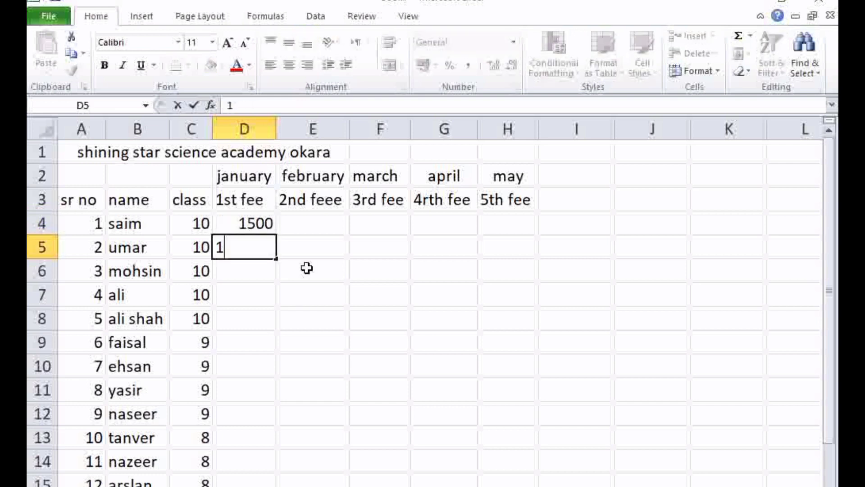
type("400")
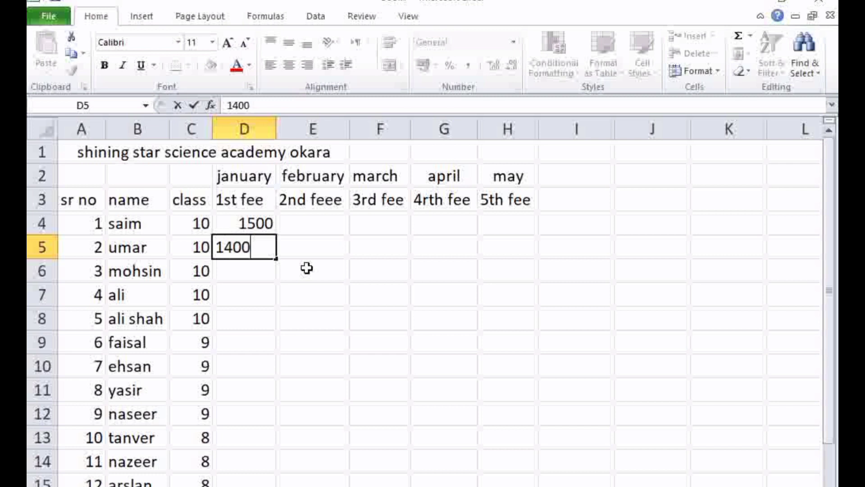
key("Return")
Enter the January fees of the remaining class 10 students: 1450 in D6, 1500 in D7 and 1500 in D8
type("1")
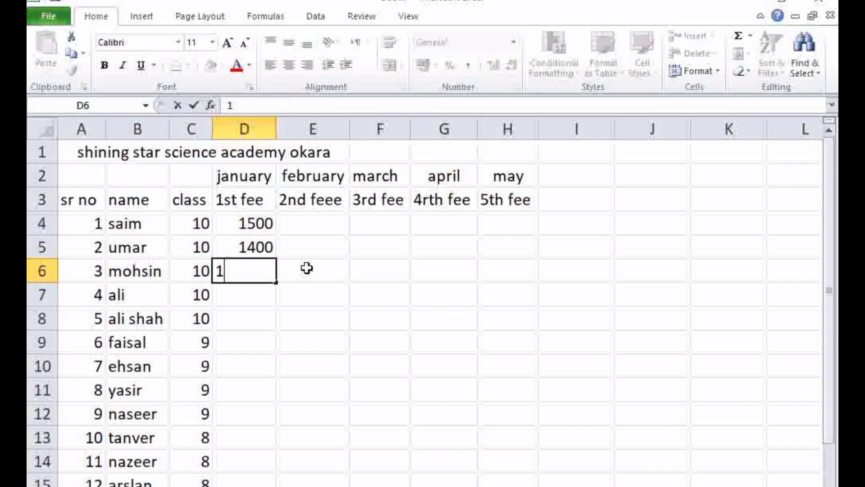
type("450")
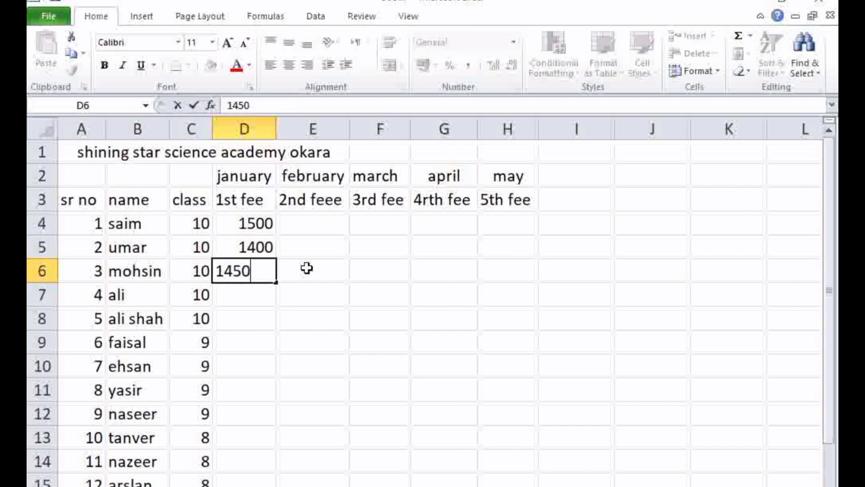
key("Return")
type("1500")
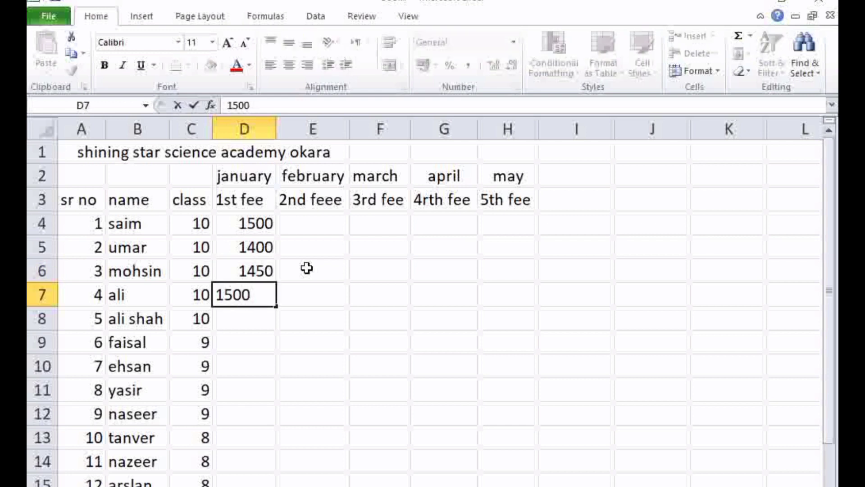
key("Return")
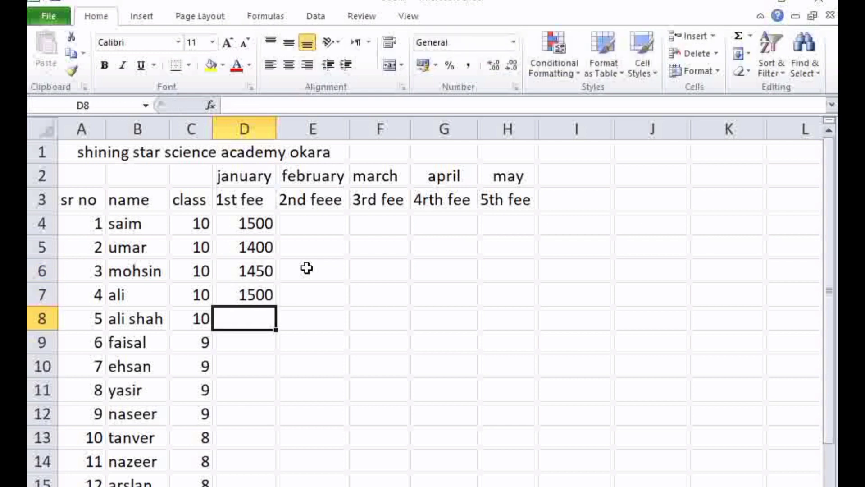
type("1500")
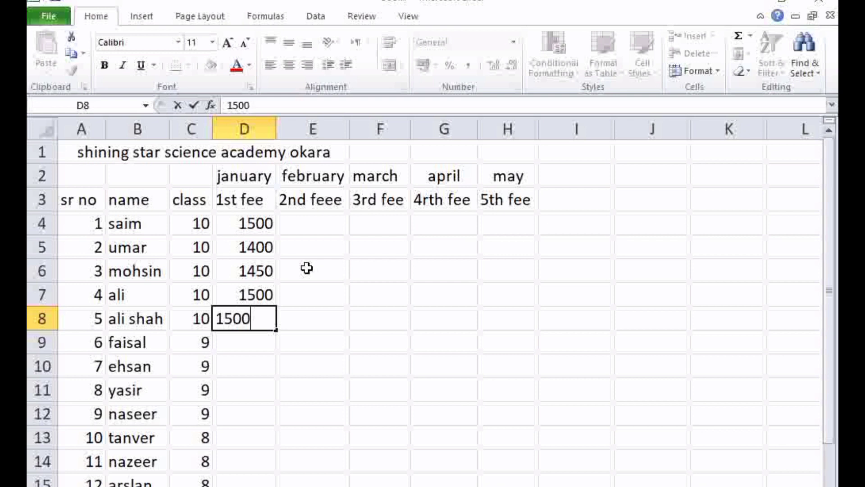
key("Return")
Enter the class 9 students' January fees in D9 to D12: 1450, 1300, 1000 and 800
type("1")
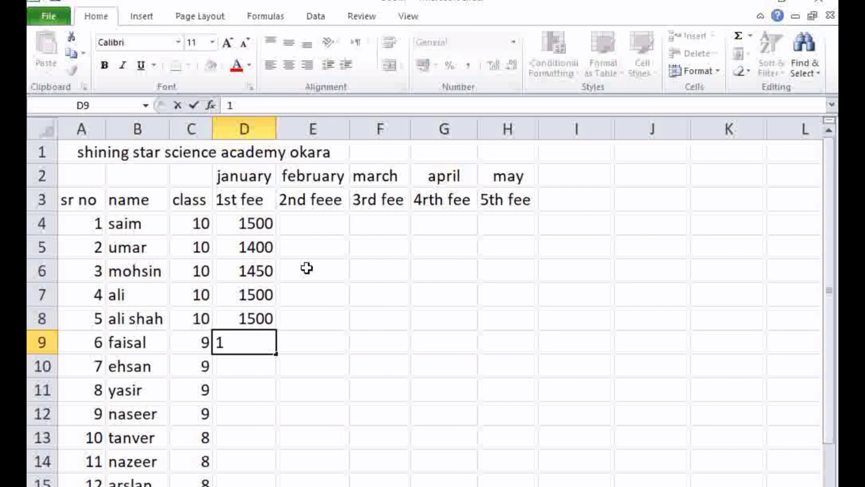
type("450")
key("Return")
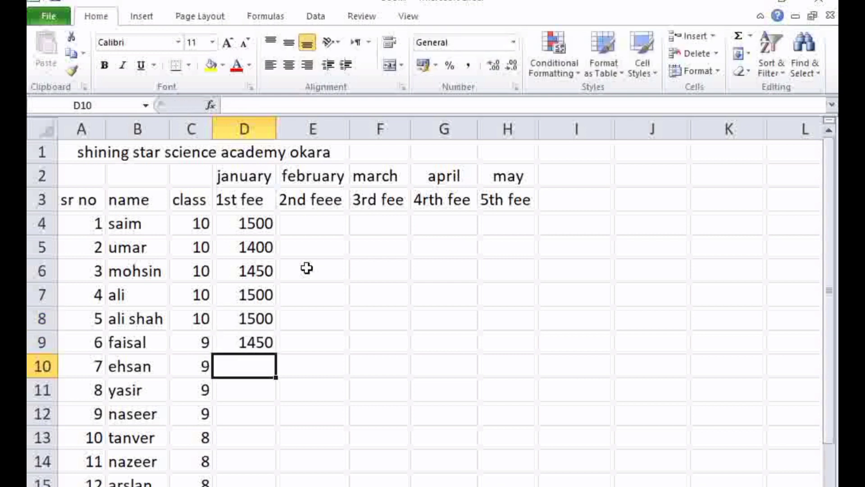
type("13")
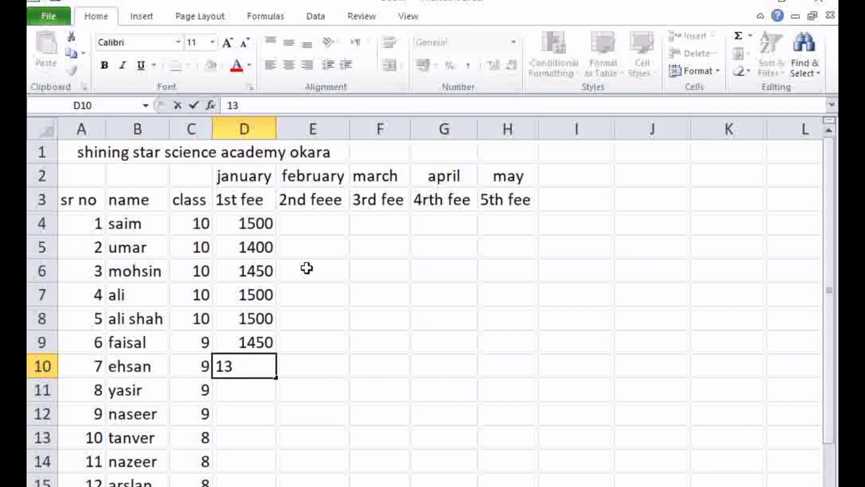
type("00")
key("Return")
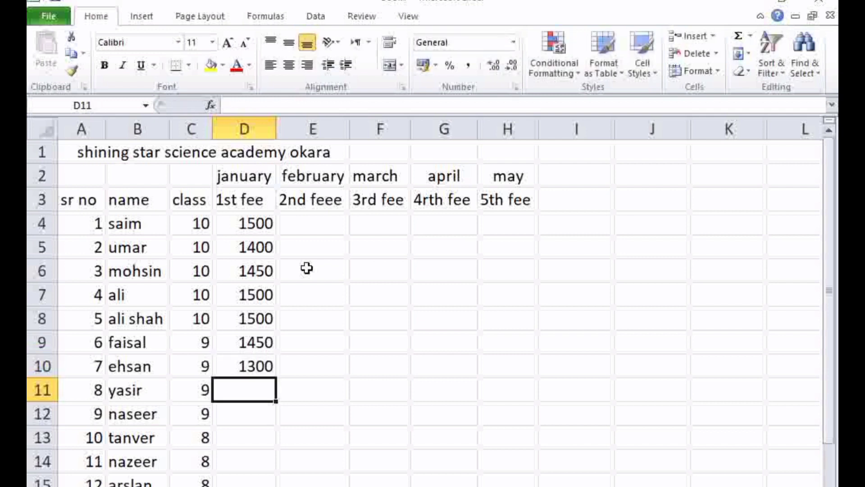
type("1000")
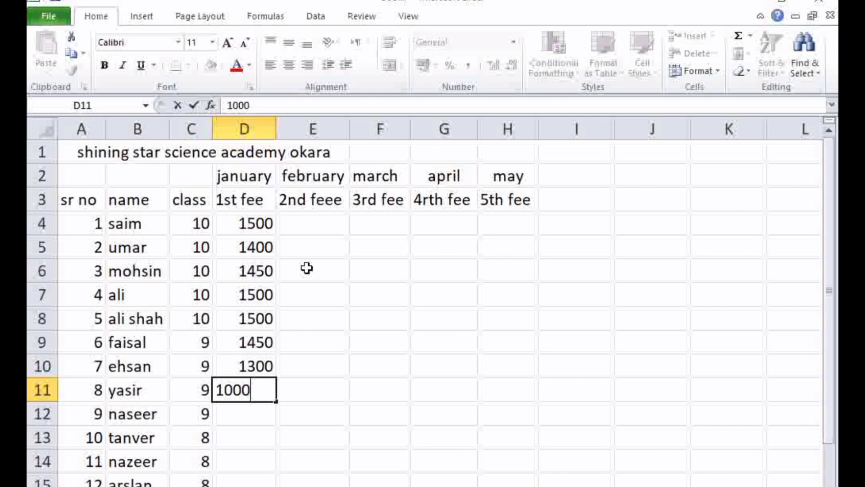
key("Return")
type("800")
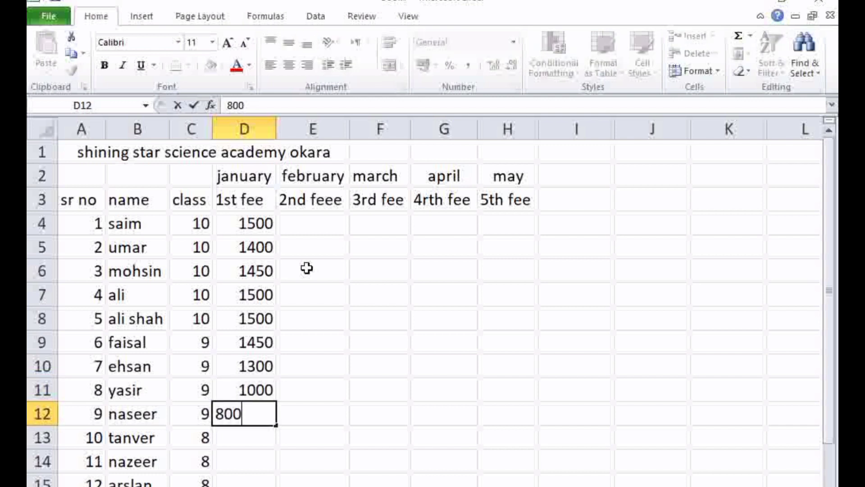
key("Return")
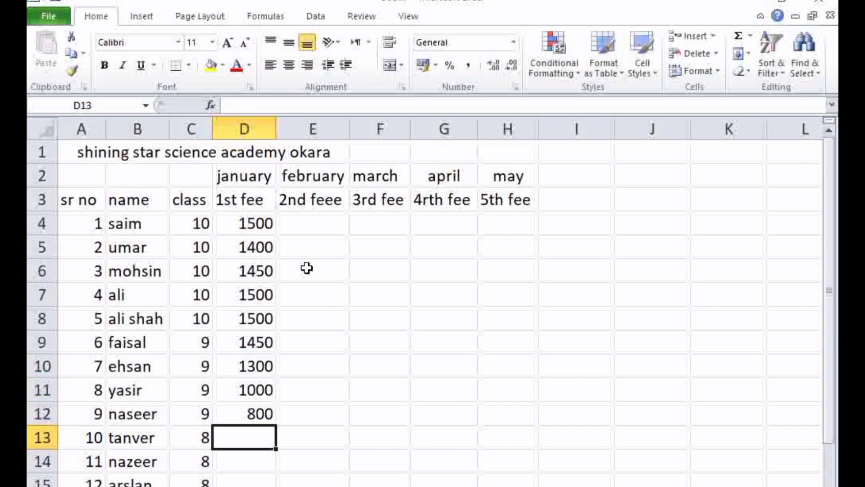
Enter the class 8 students' January fees in D13 to D16: 1000, 1400, 700 and 1200
type("1000")
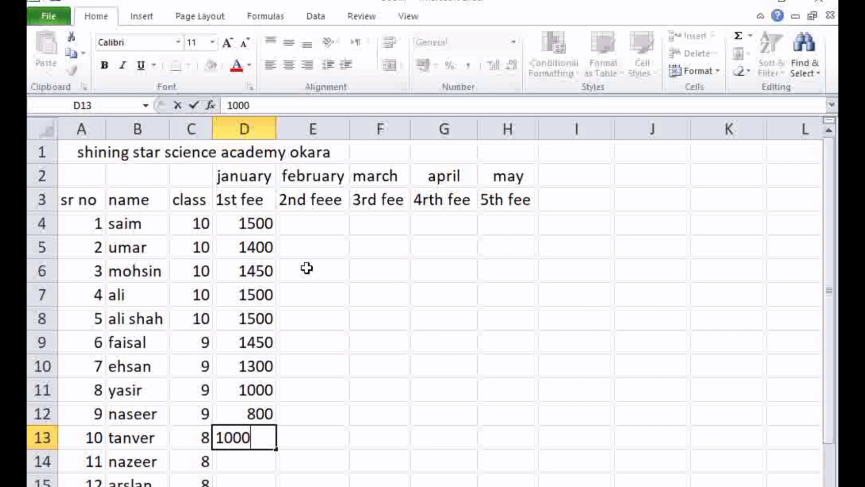
key("Return")
type("1400")
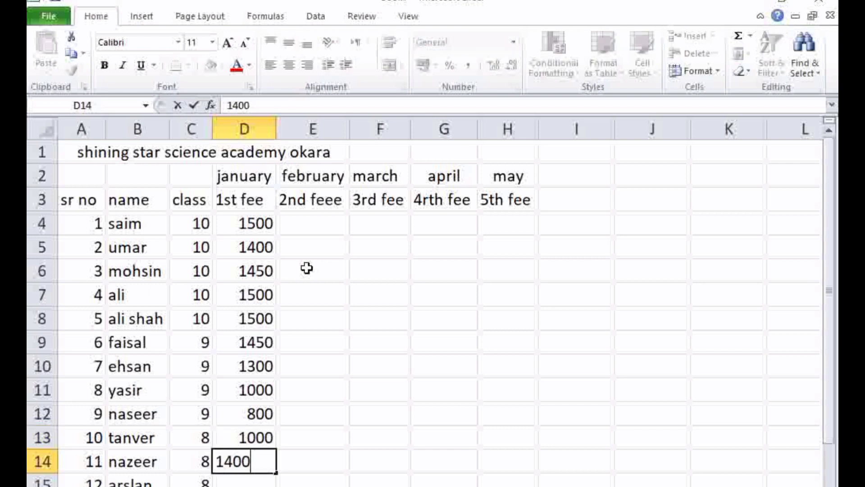
key("Return")
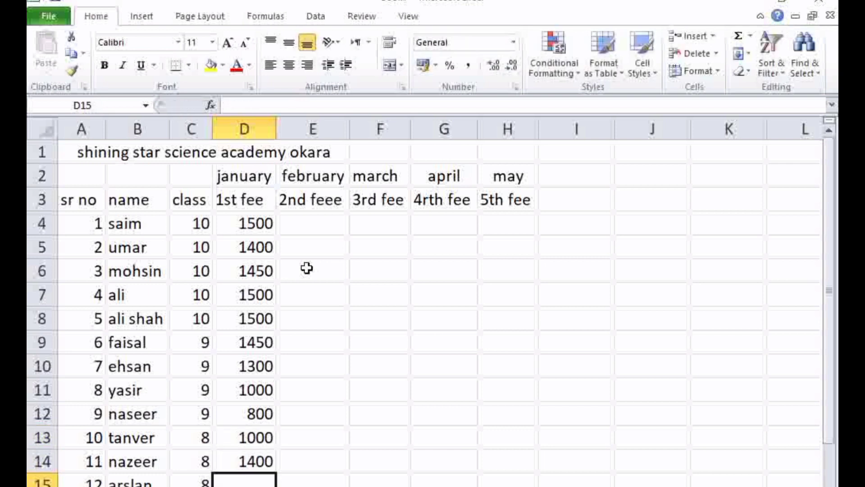
type("700")
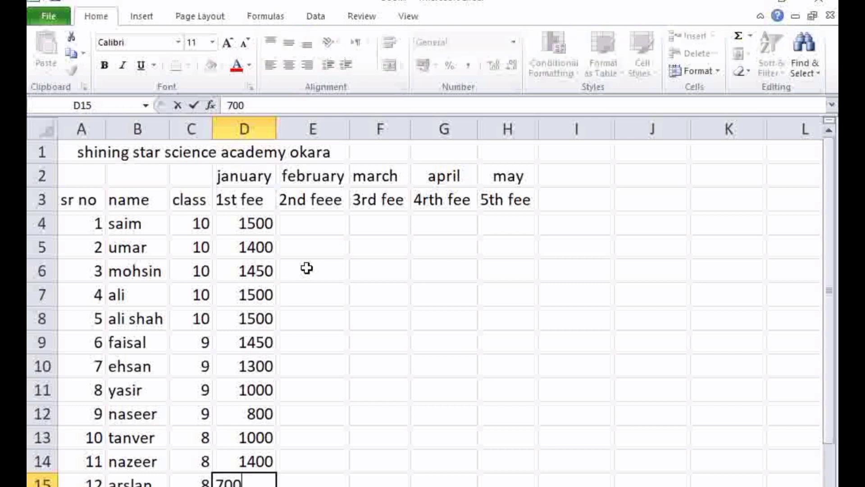
key("Return")
type("2")
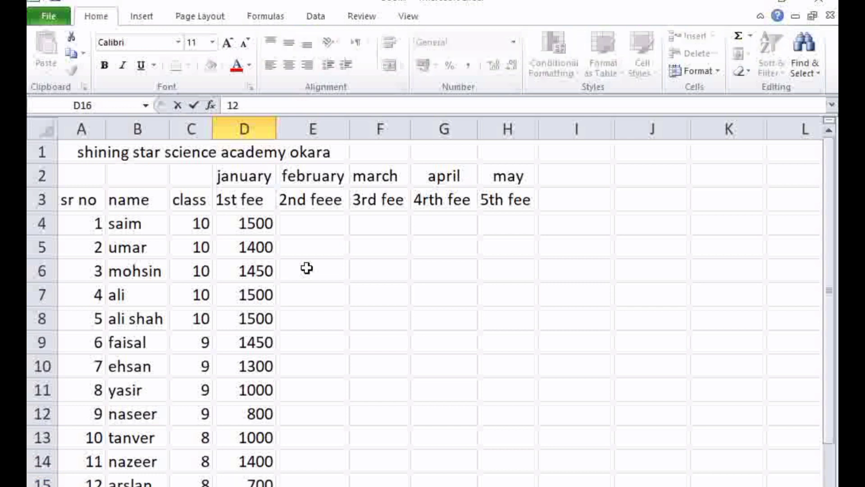
type("200")
key("Tab")
key("Up")
key("Up")
key("Up")
key("Up")
key("Up")
key("Up")
key("Up")
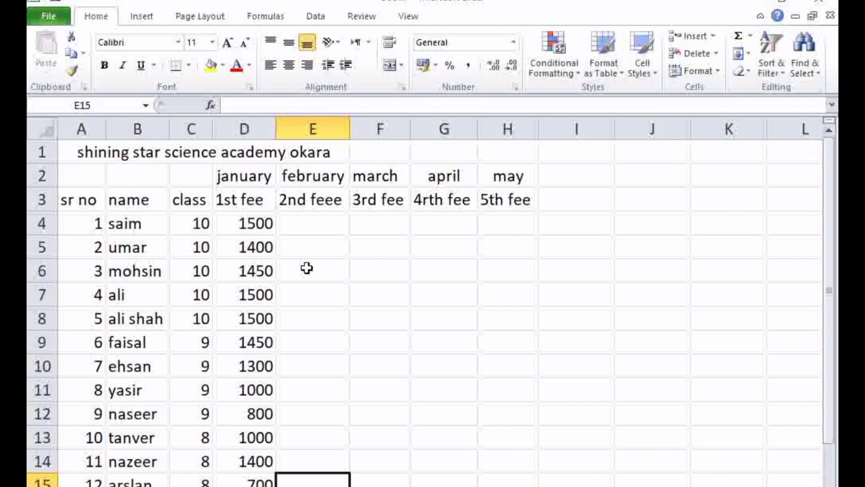
key("Up")
key("Up")
key("Up")
key("Up")
key("Up")
key("Up")
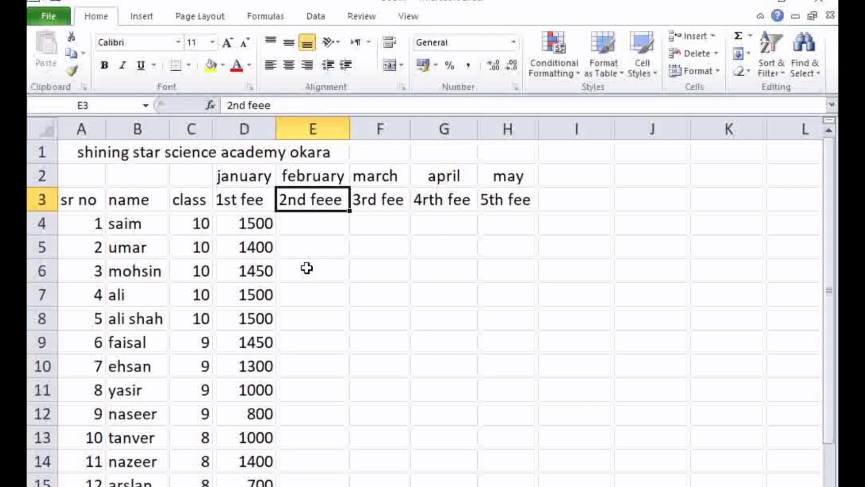
key("Down")
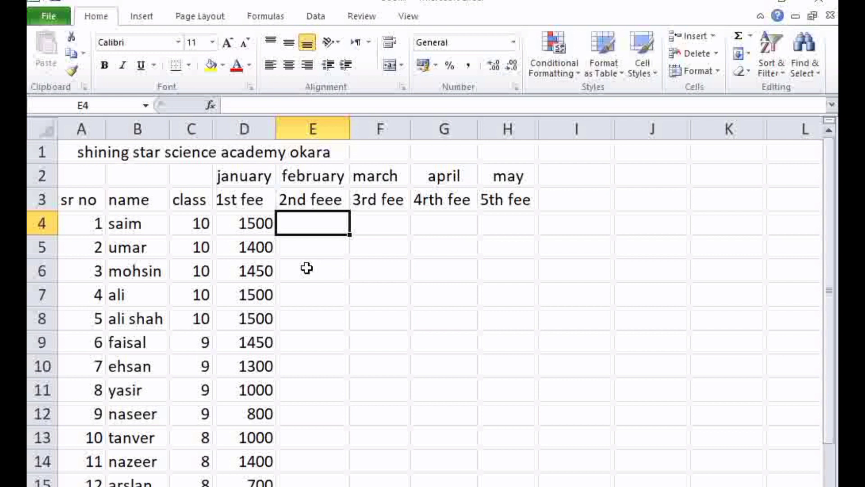
type("2")
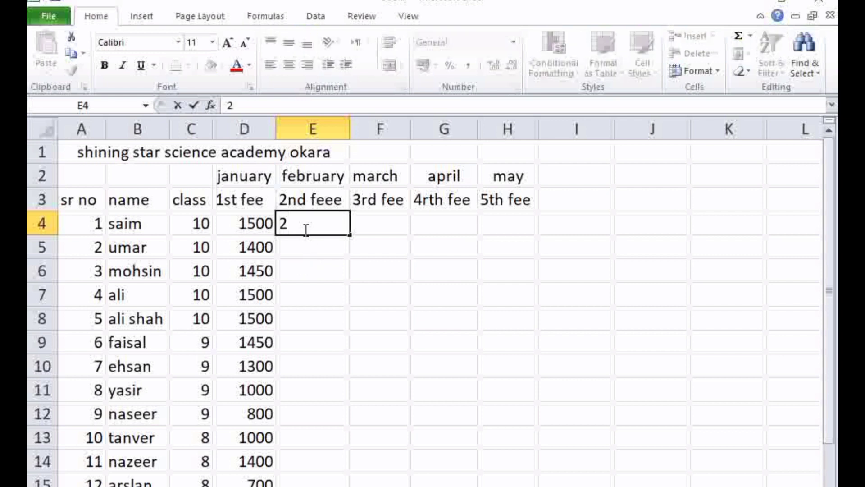
key("BackSpace")
Examine the full list of January fees by selecting the range D4 to D16
left_click(269, 254)
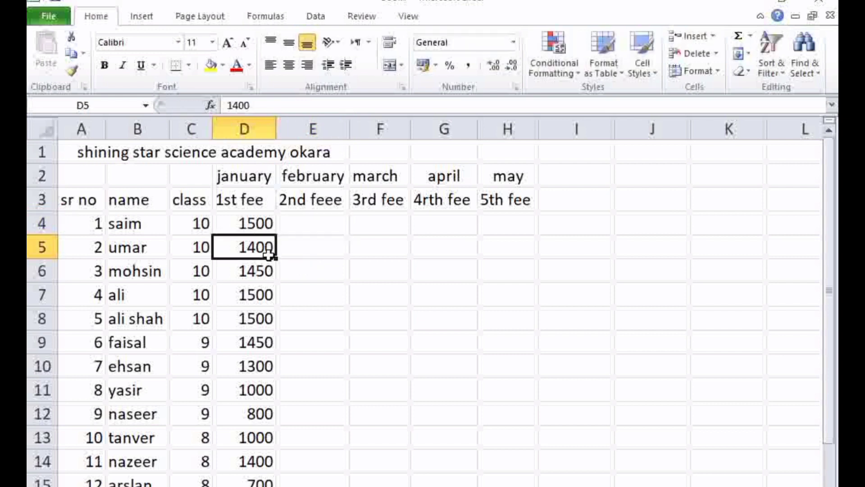
left_click_drag(258, 228, 265, 478)
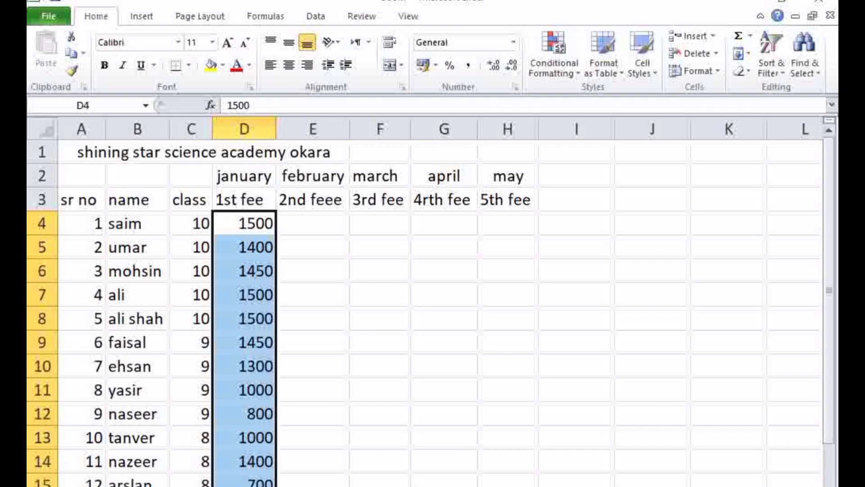
scroll(426, 301, "down", 2)
left_click(280, 346)
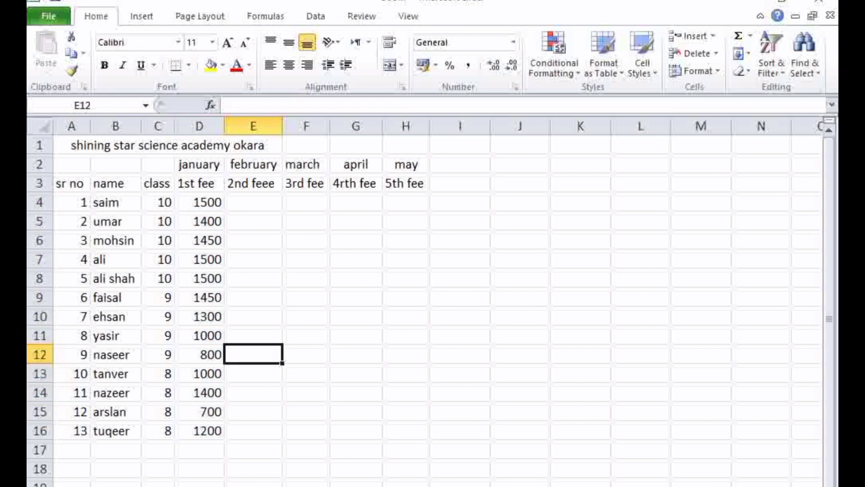
left_click(818, 486)
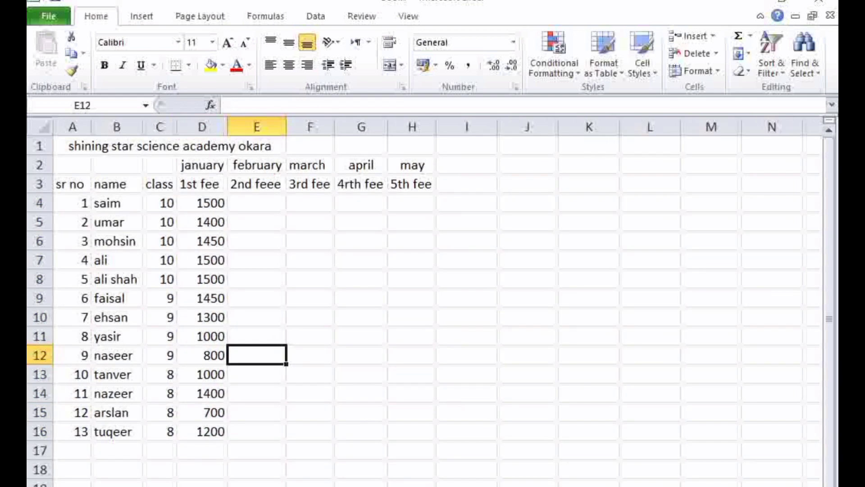
left_click(818, 486)
left_click(323, 417)
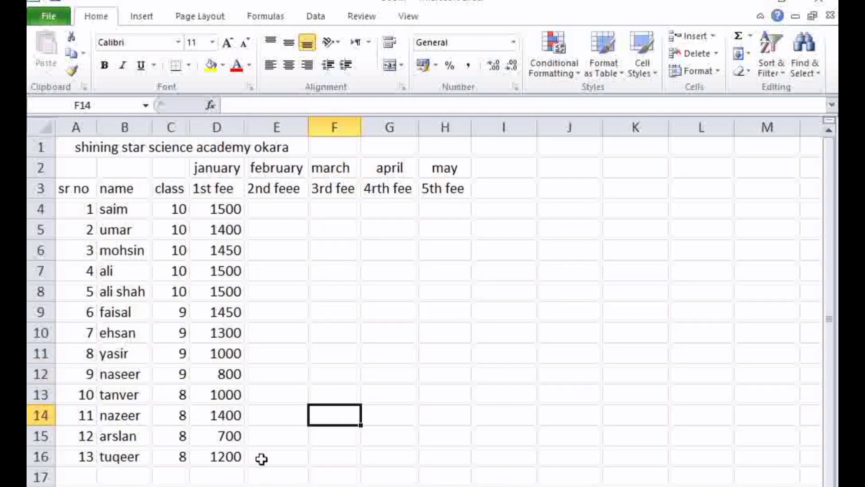
left_click_drag(217, 207, 228, 456)
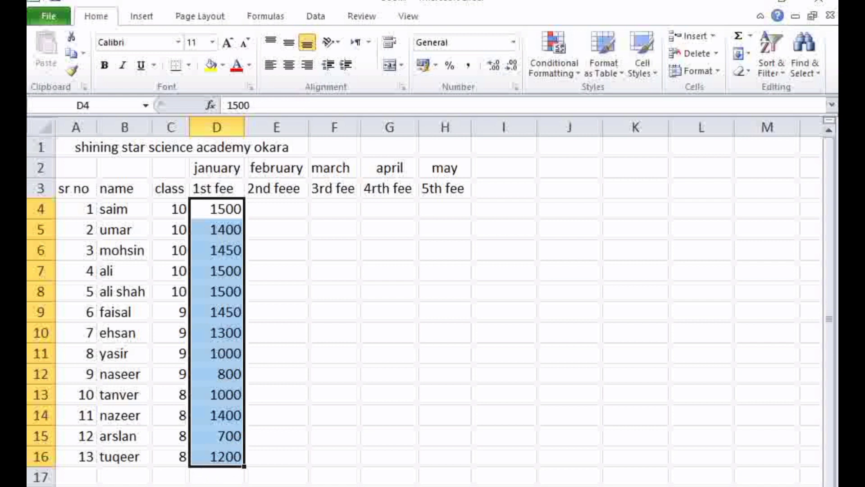
left_click(66, 479)
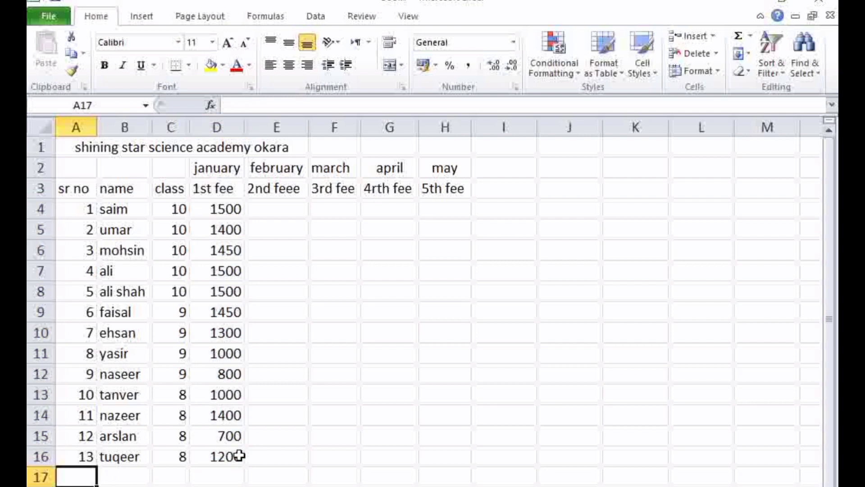
left_click(200, 480)
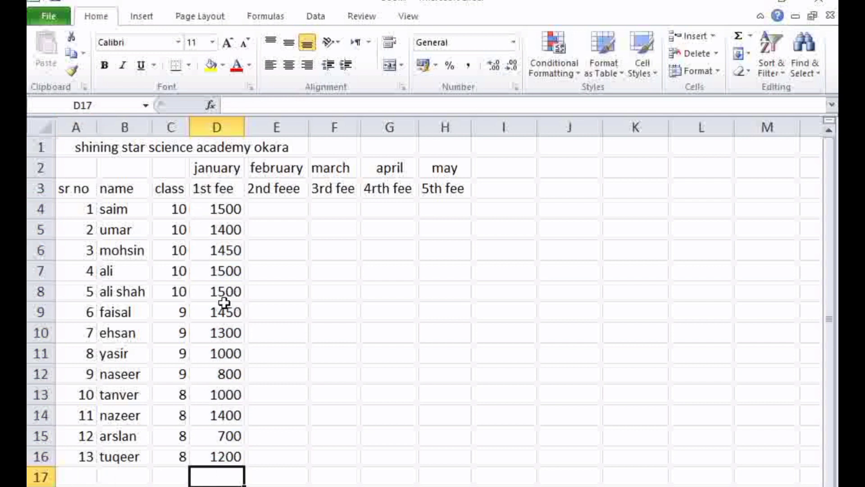
left_click(67, 478)
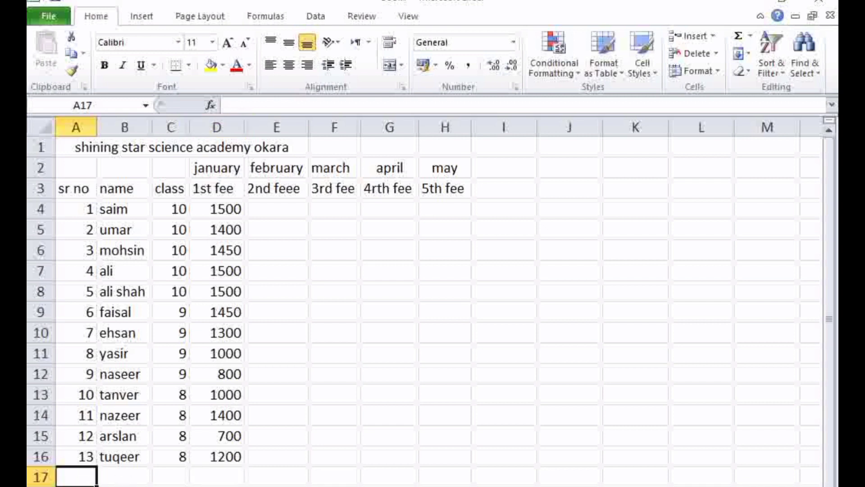
type("t")
left_click(125, 486)
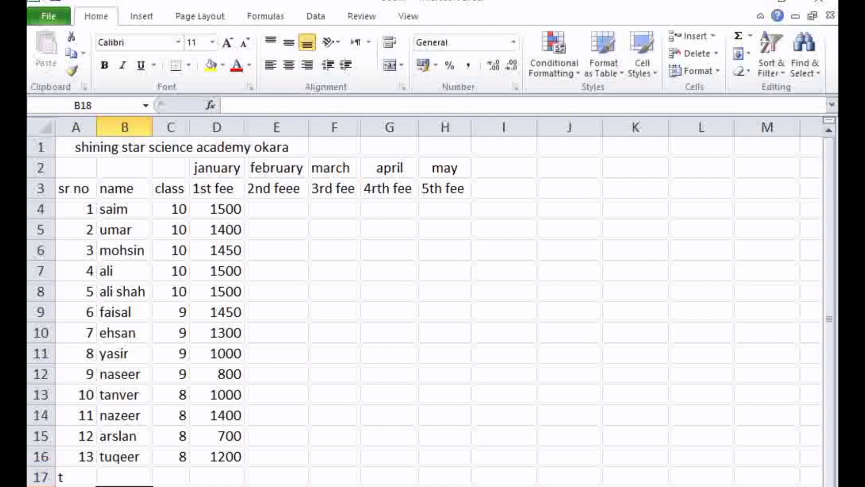
left_click(84, 481)
double_click(85, 481)
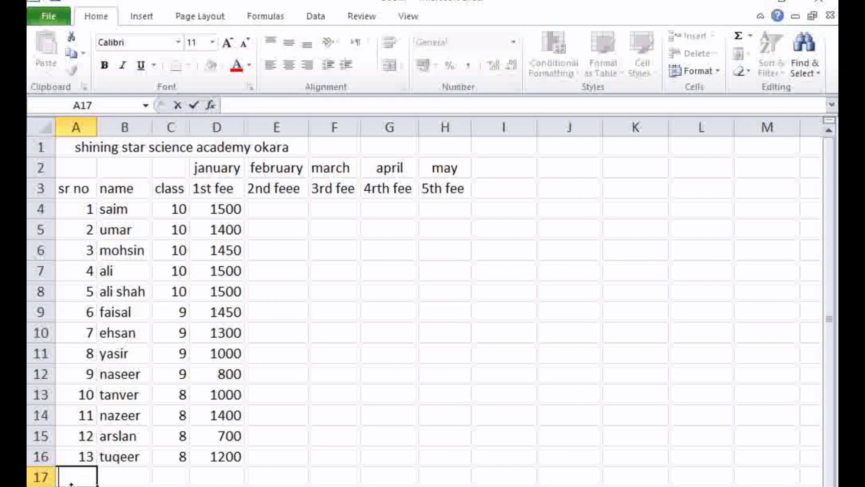
key("BackSpace")
left_click(161, 474)
Merge and center cells A17 to C17 below the student list and label the merged cell "Total"
left_click_drag(74, 481, 190, 476)
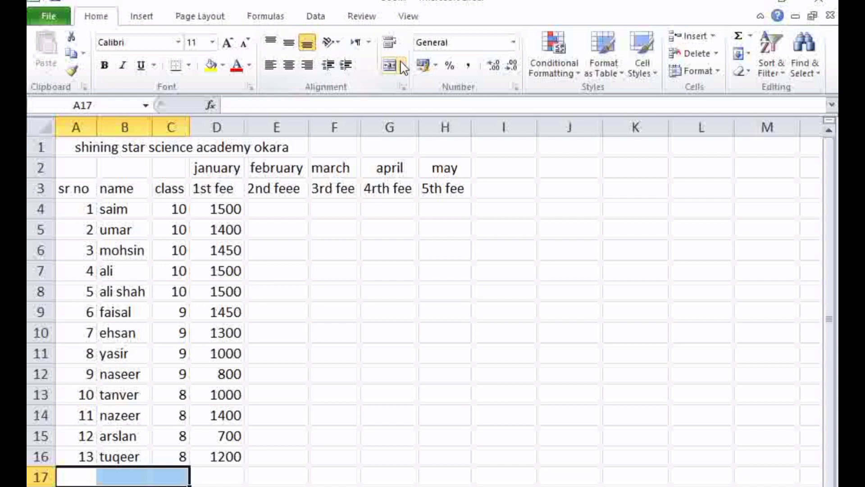
left_click(390, 66)
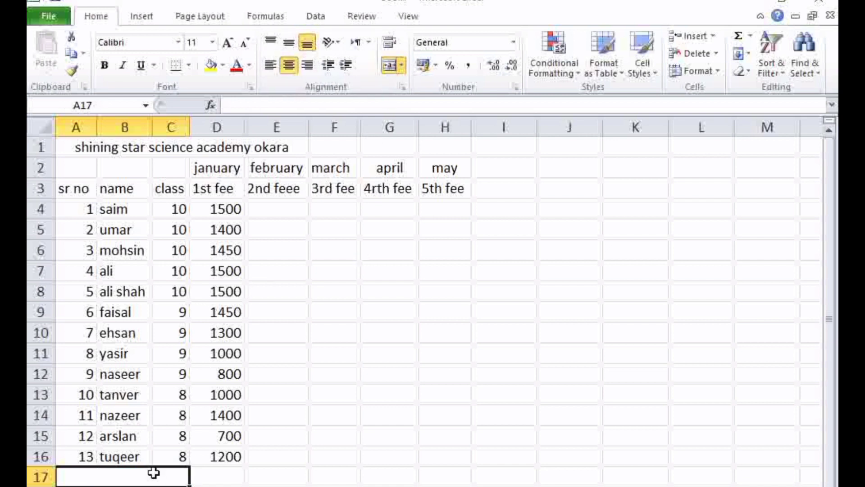
type("T")
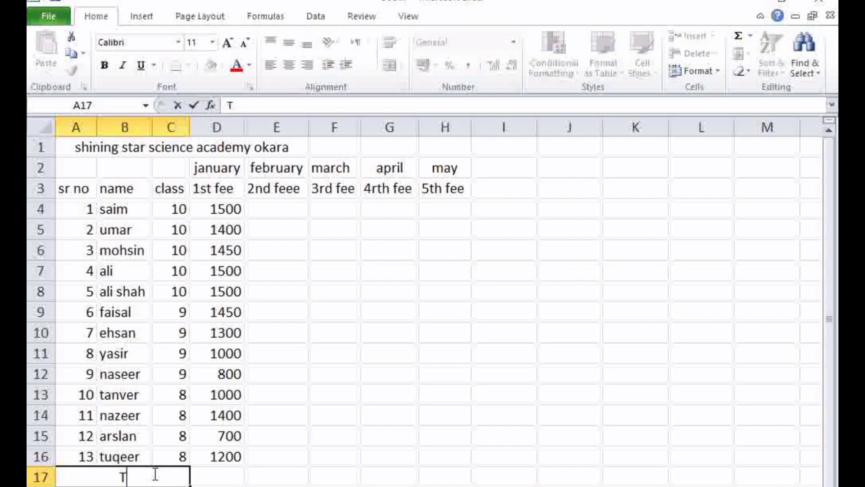
type("otal")
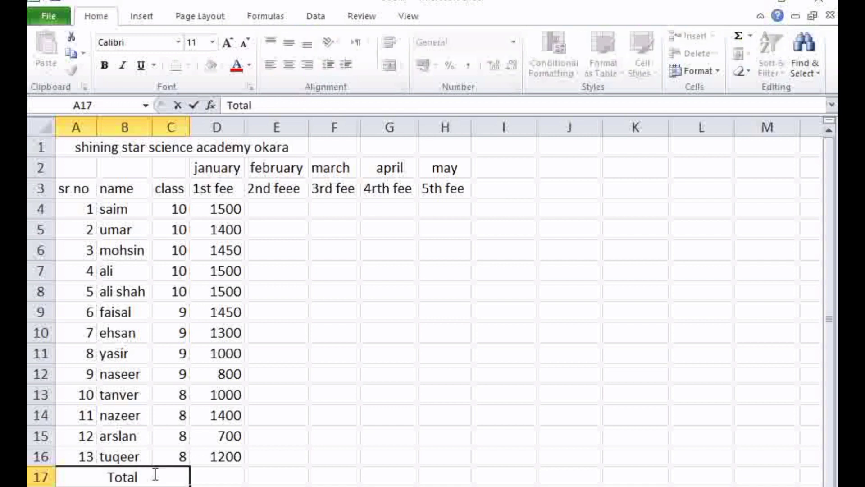
Try to total the January fees in D17 with =sum, picking column D as the data
left_click(201, 478)
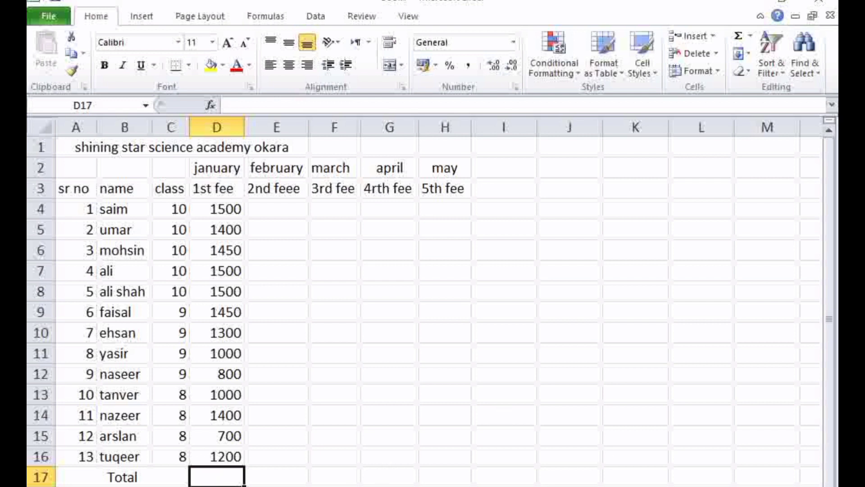
type("=su")
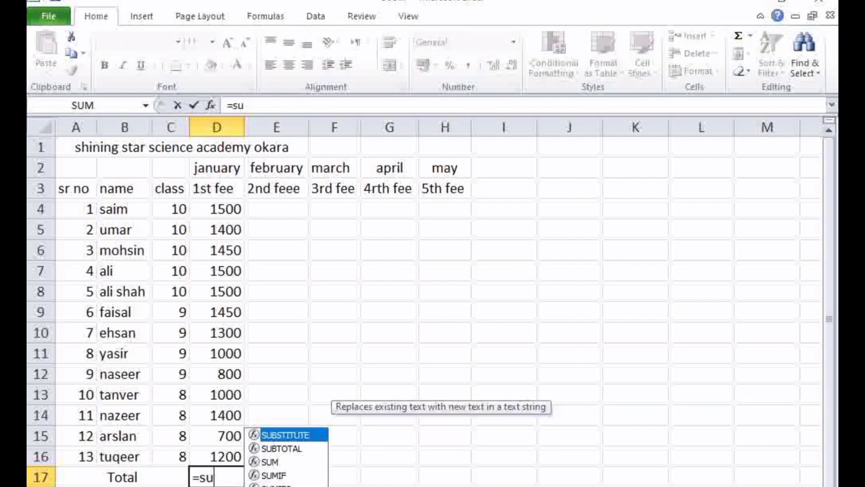
type(",")
key("BackSpace")
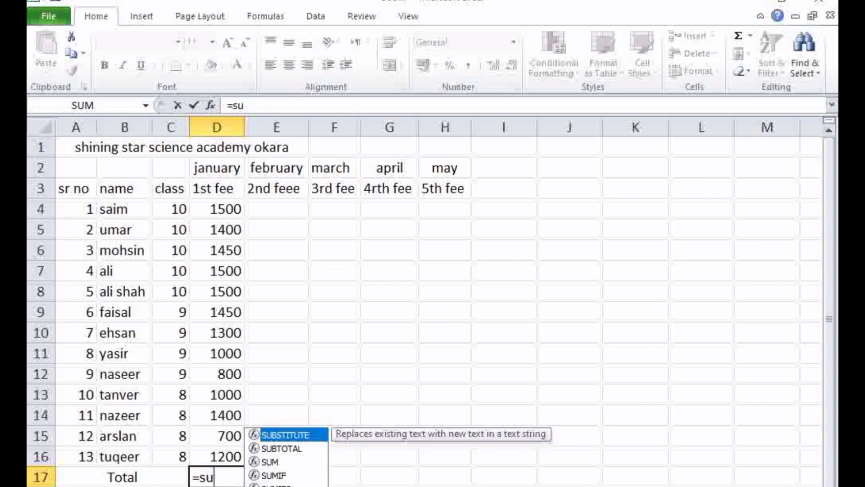
type("m")
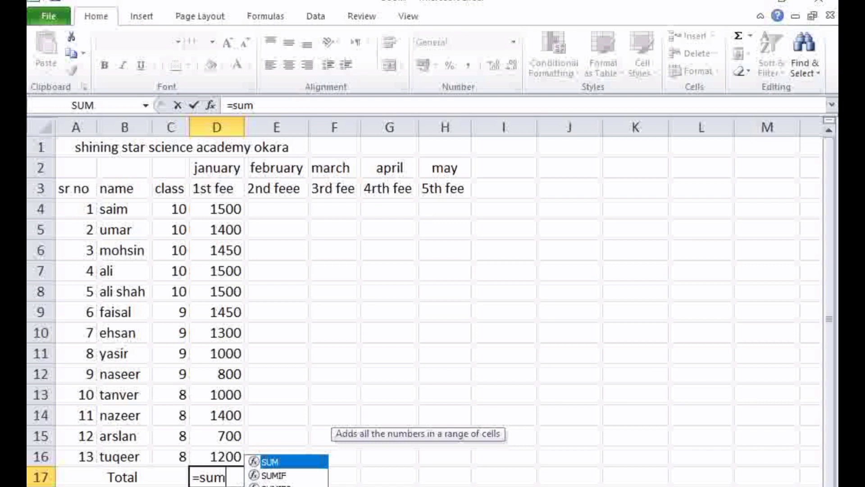
left_click(216, 128)
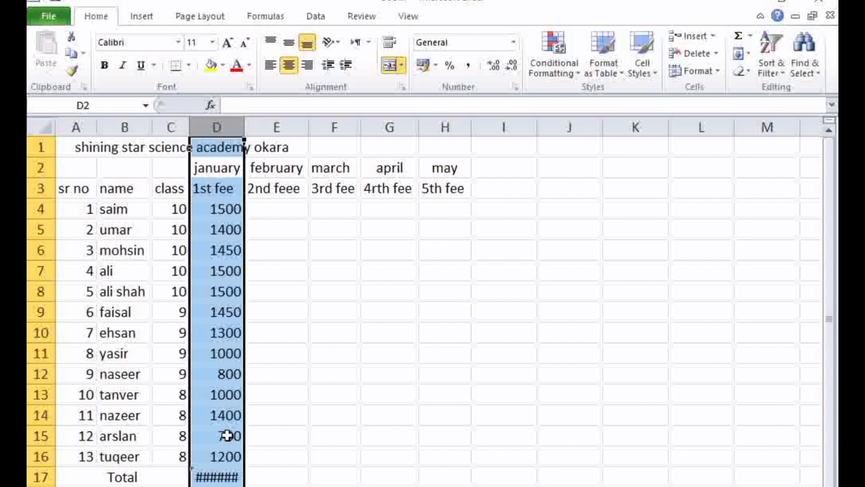
Examine the error in D17 by evaluating the formula's calculation steps, and close the evaluation
left_click(228, 477)
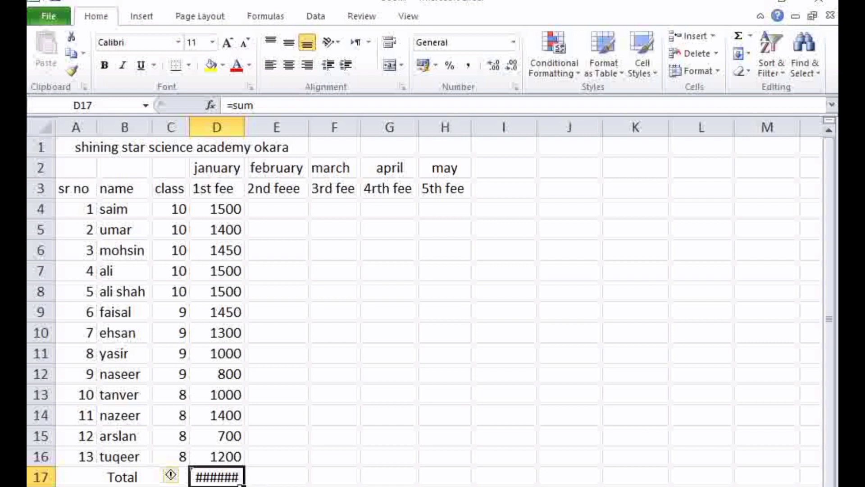
left_click(176, 478)
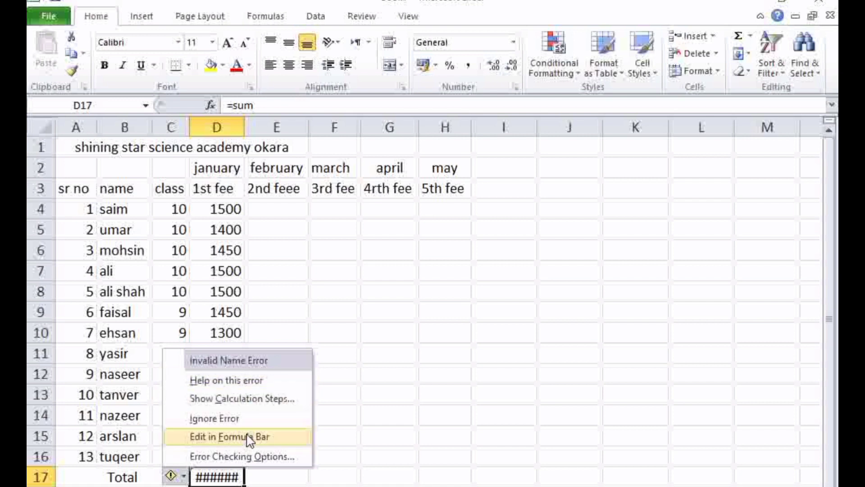
left_click(279, 399)
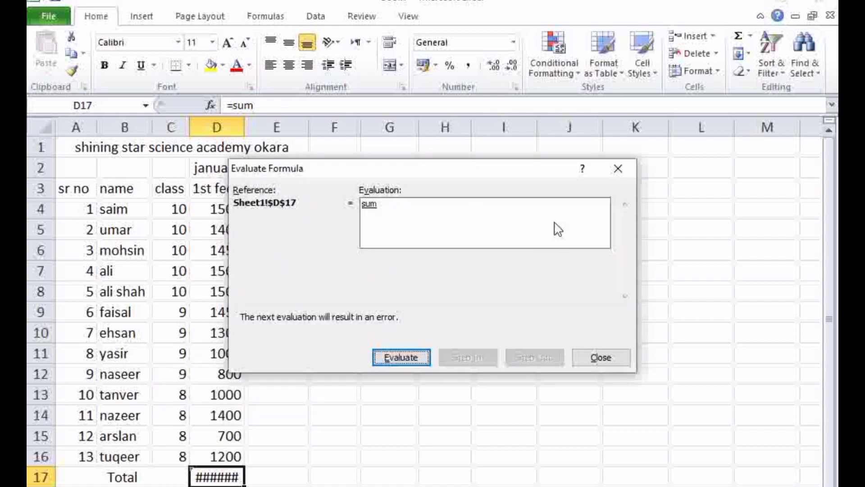
left_click(425, 361)
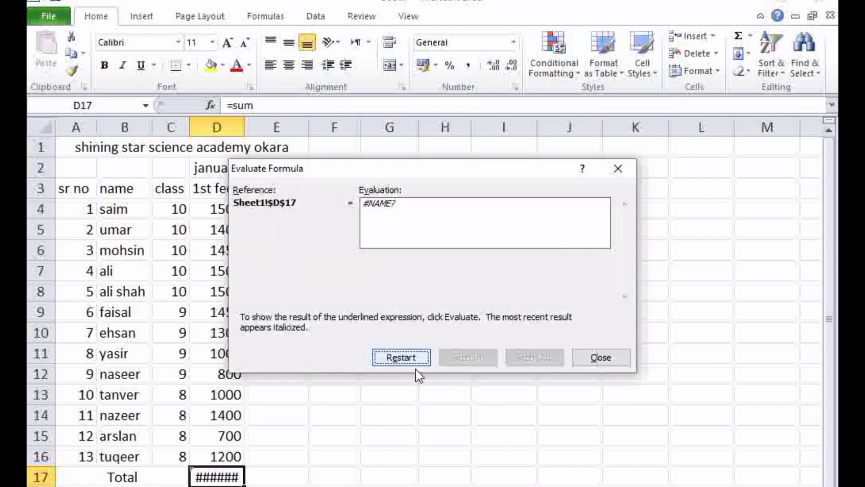
left_click(394, 358)
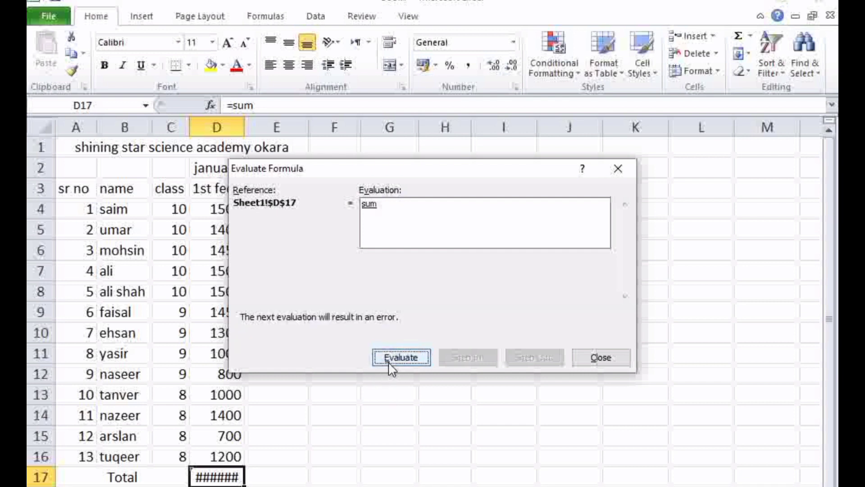
left_click(393, 361)
left_click(622, 358)
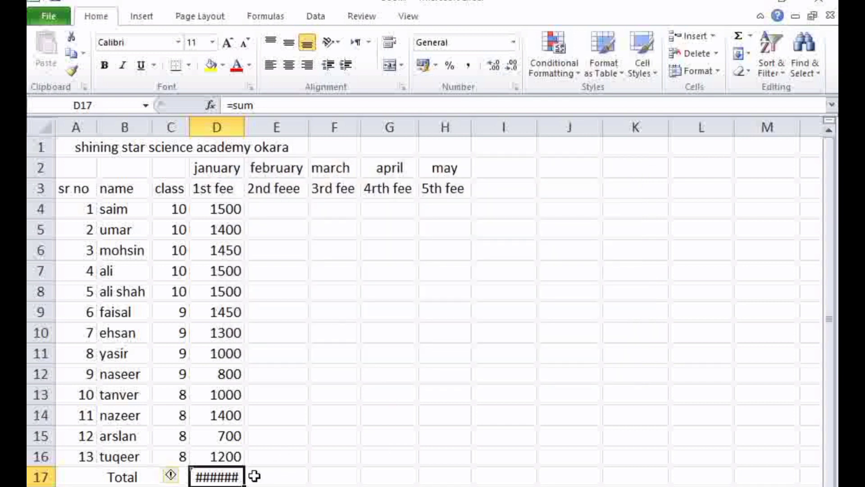
Try to total the January fees by replacing the D17 formula with =sumD4..D16
key("BackSpace")
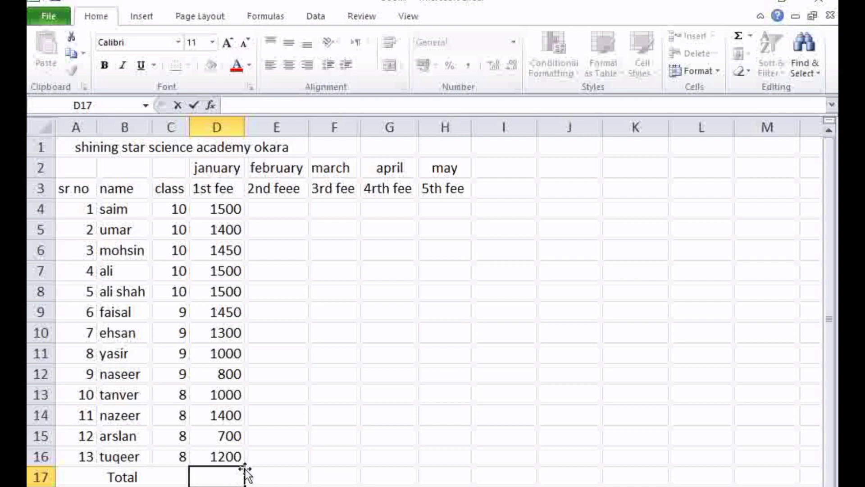
type("=sum")
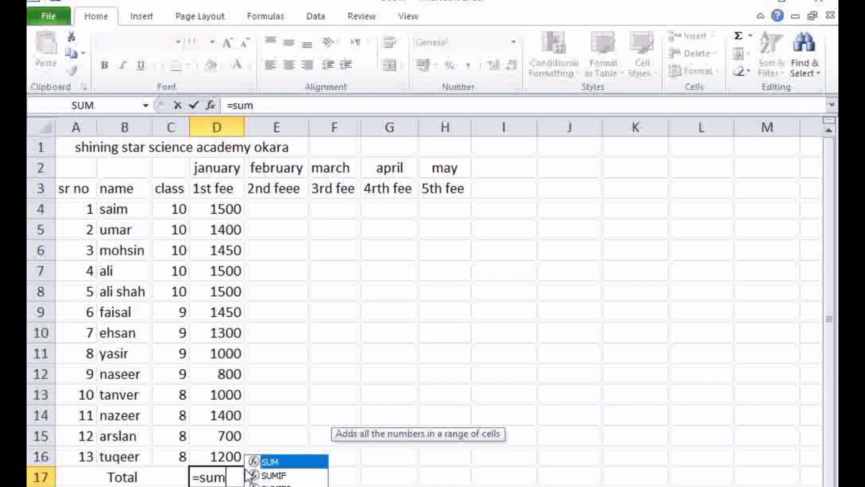
type("D")
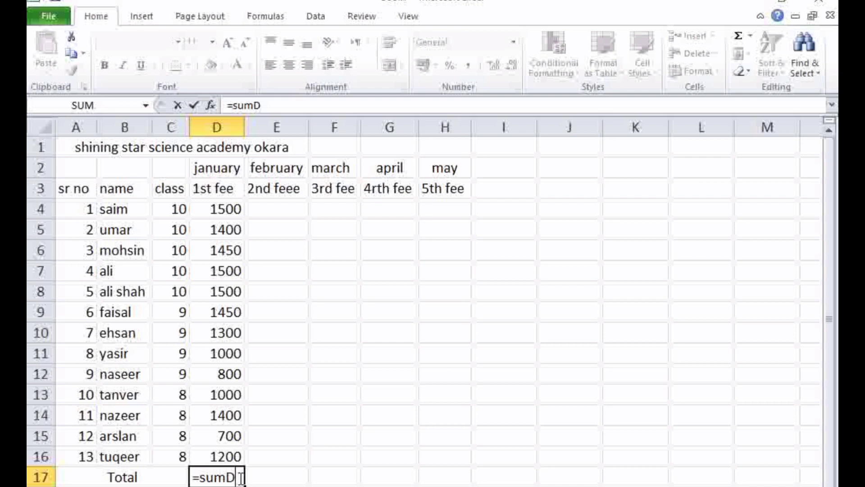
type("4..D")
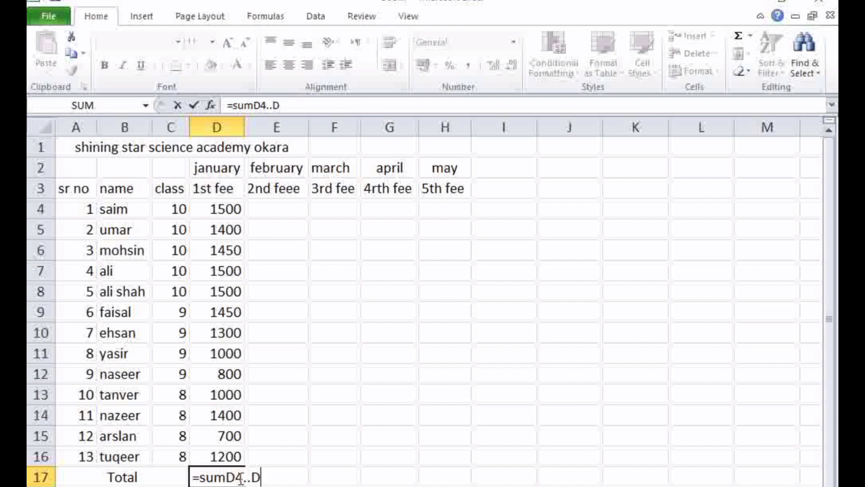
type("16")
key("Left")
left_click(239, 477)
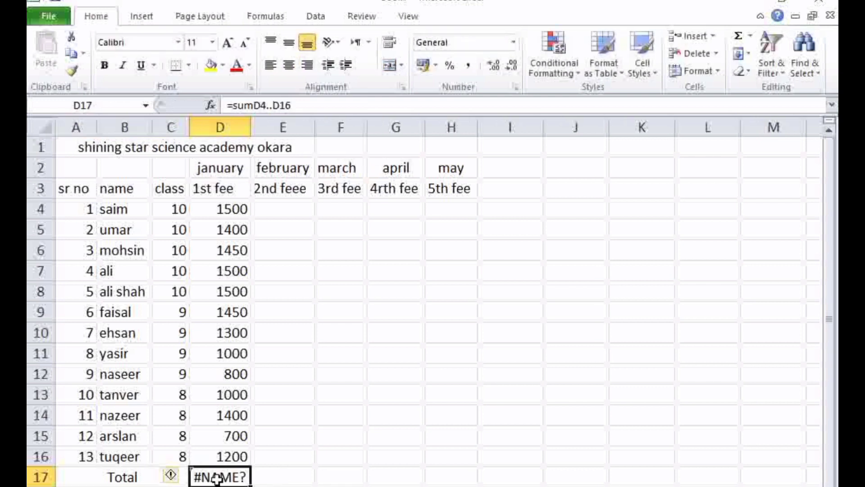
Replace the formula in D17 with =sum(D4..D16) to total the January fees
key("BackSpace")
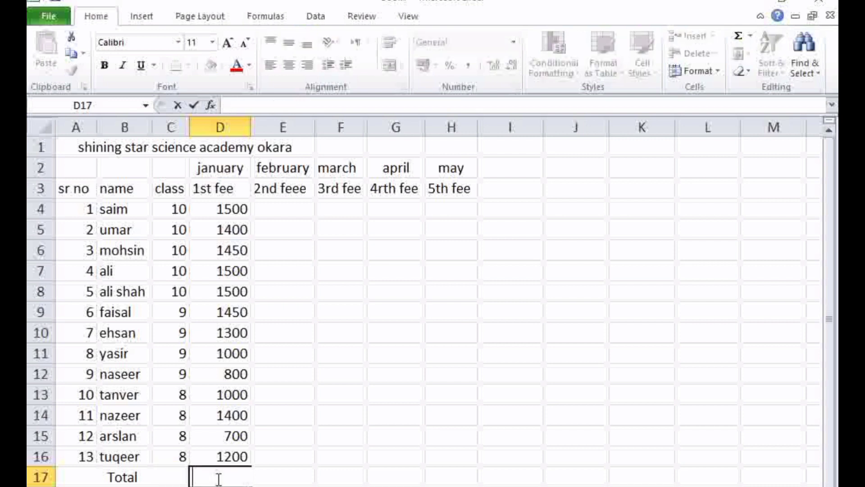
type("=s")
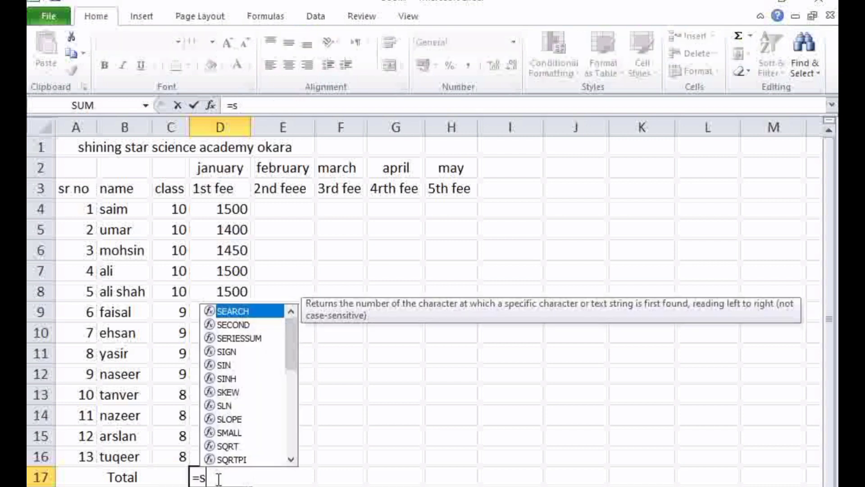
type("u,")
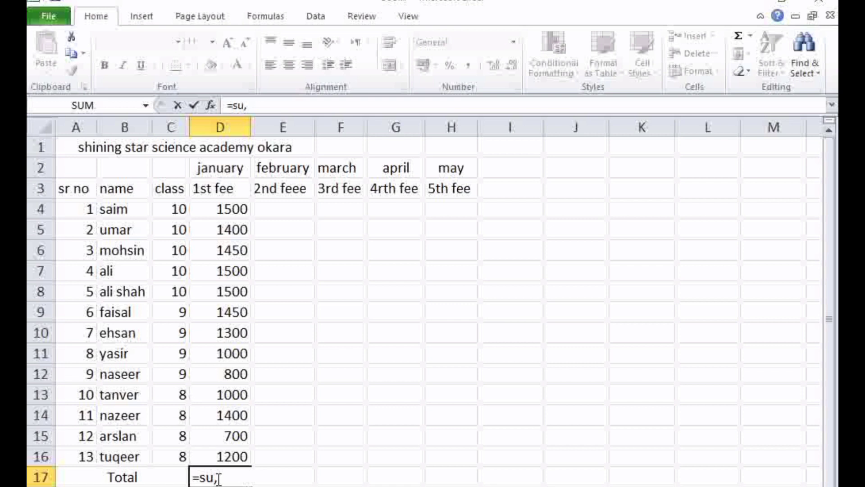
key("BackSpace")
type("m")
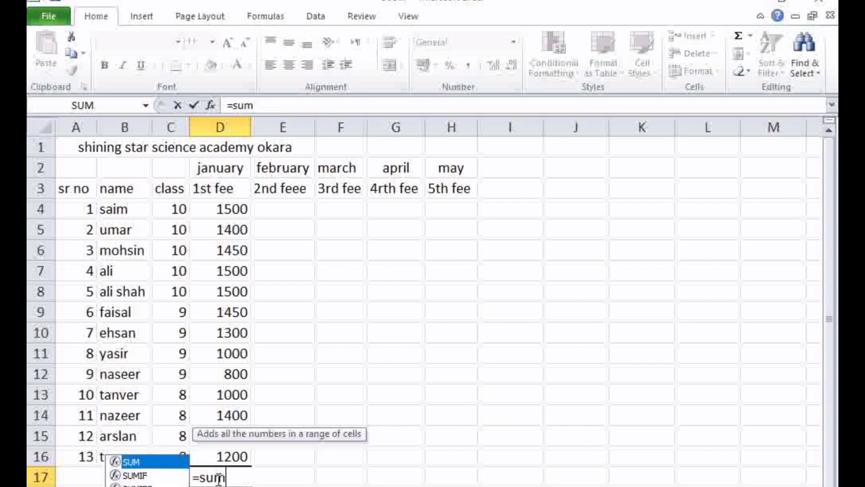
type("(")
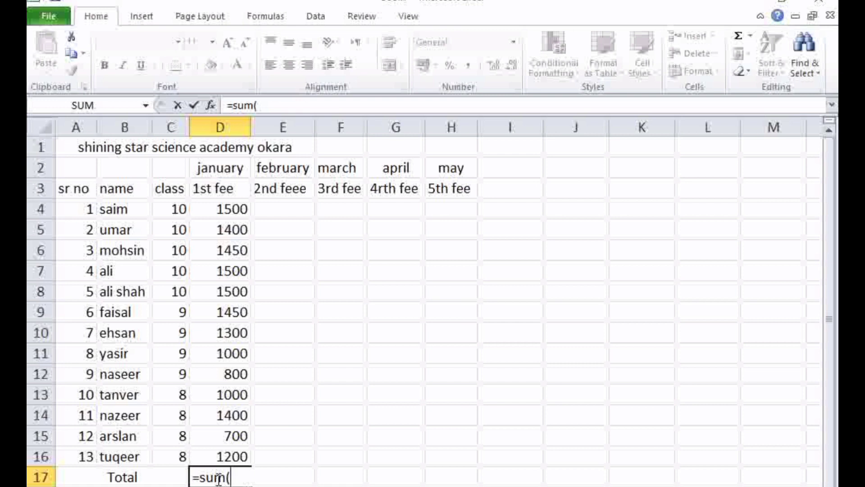
type("D")
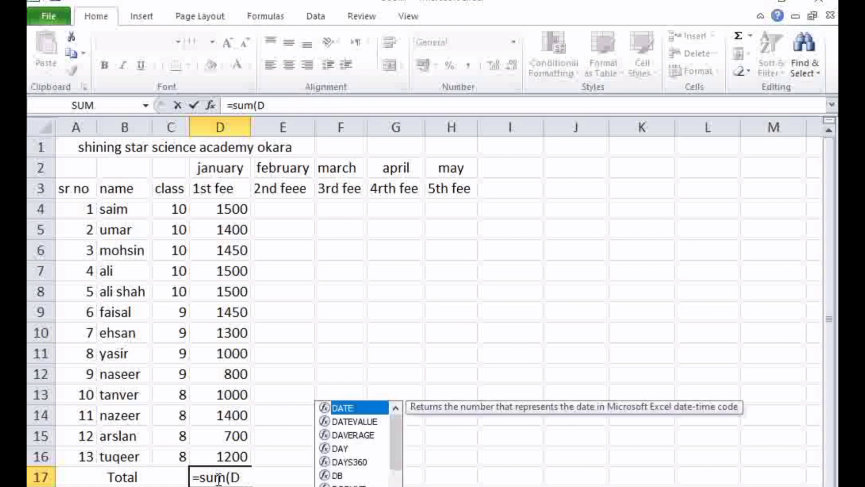
type("4")
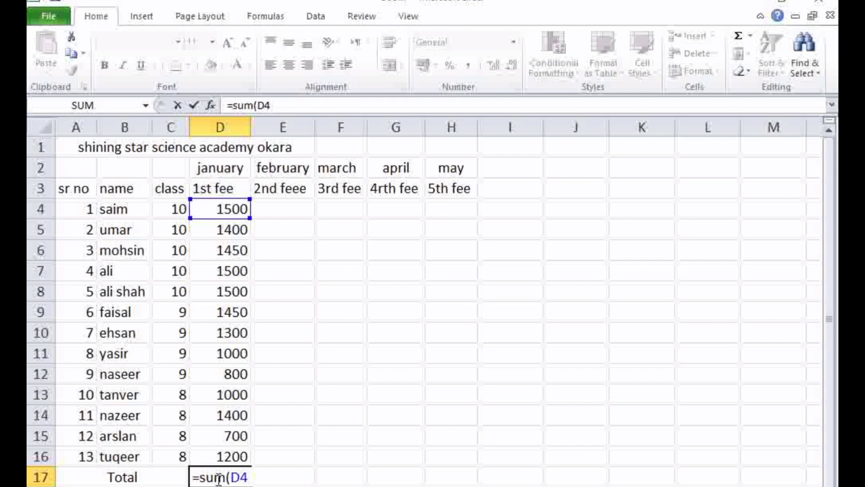
type("..D")
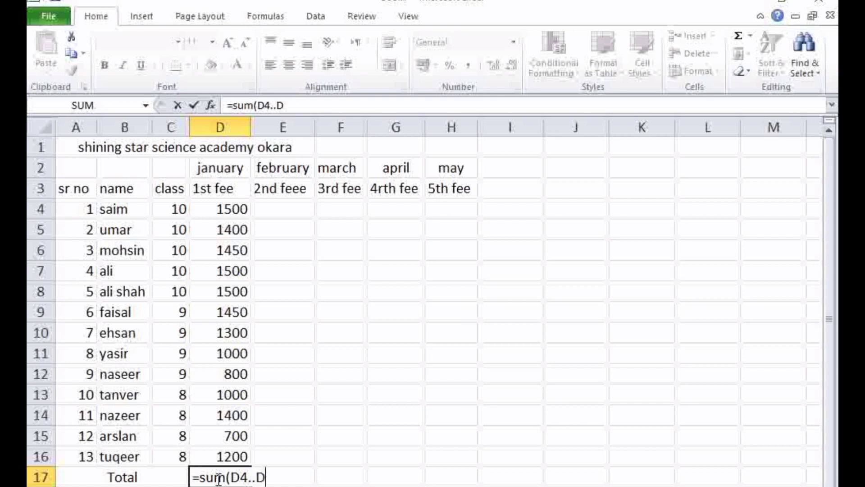
type("16")
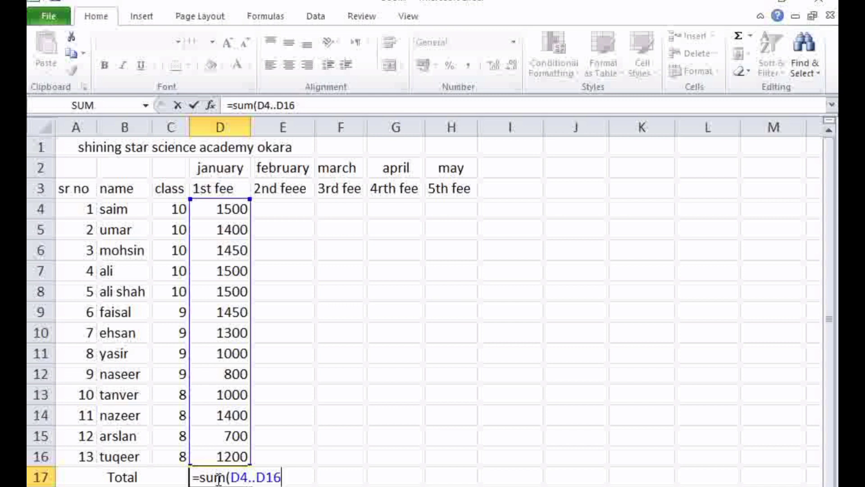
type(")")
key("Return")
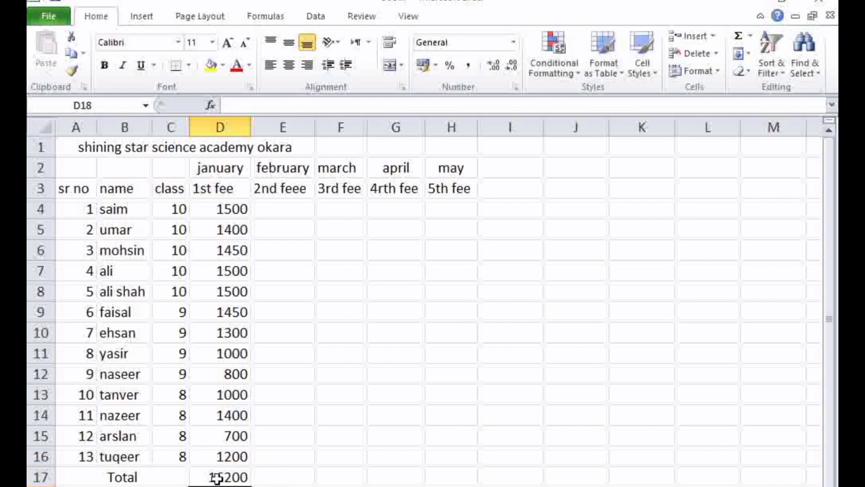
Review the SUM formula behind the January total in D17 and the range it covers
left_click(218, 477)
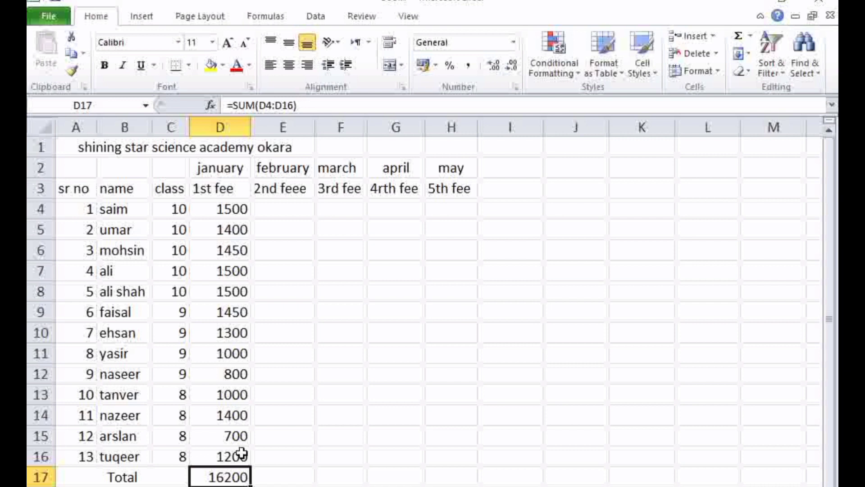
double_click(225, 478)
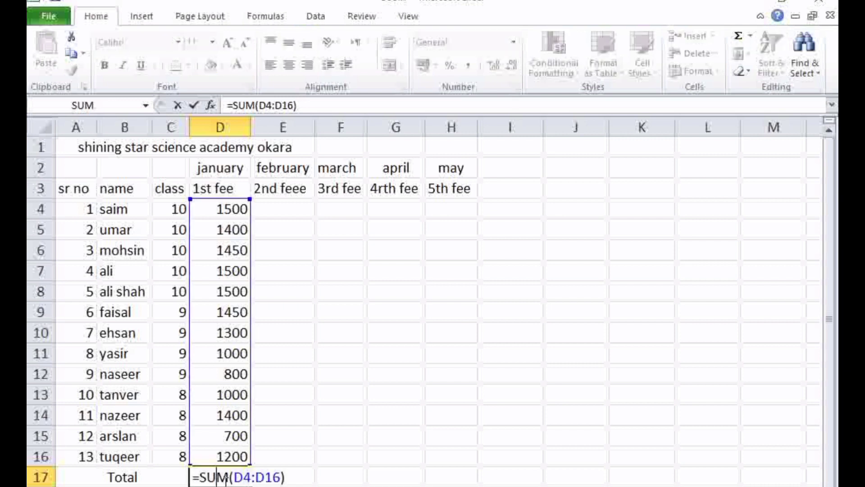
left_click(293, 482)
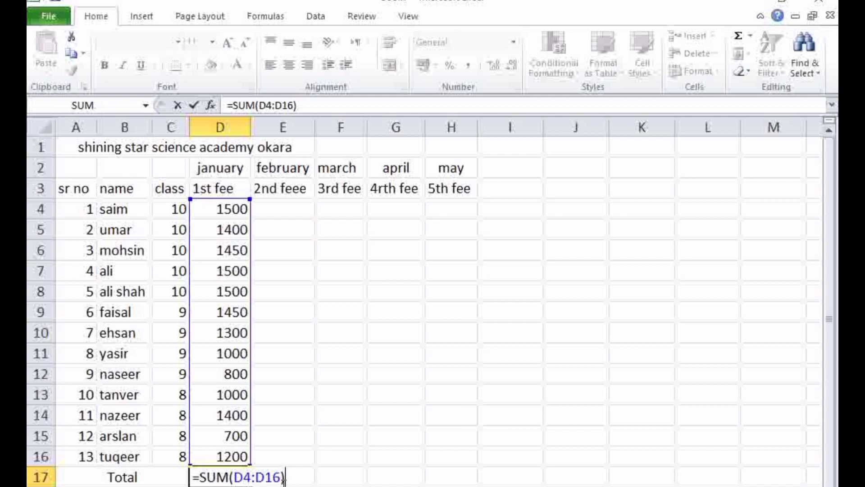
left_click(176, 480)
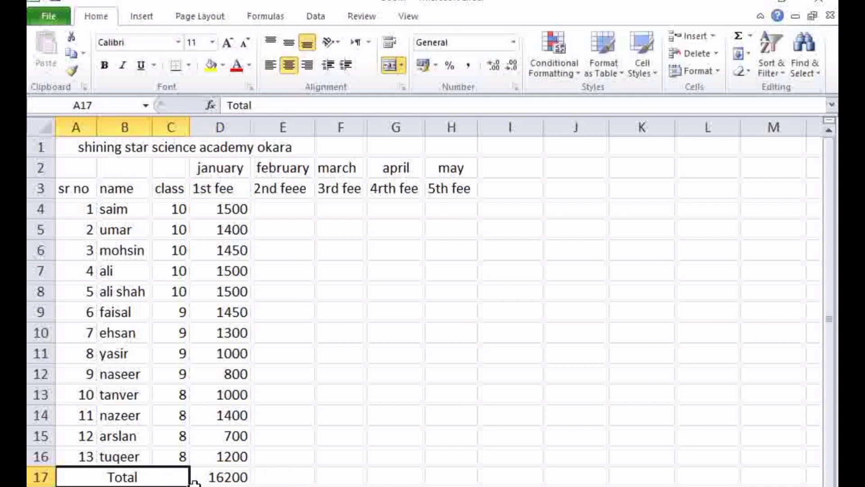
left_click(228, 479)
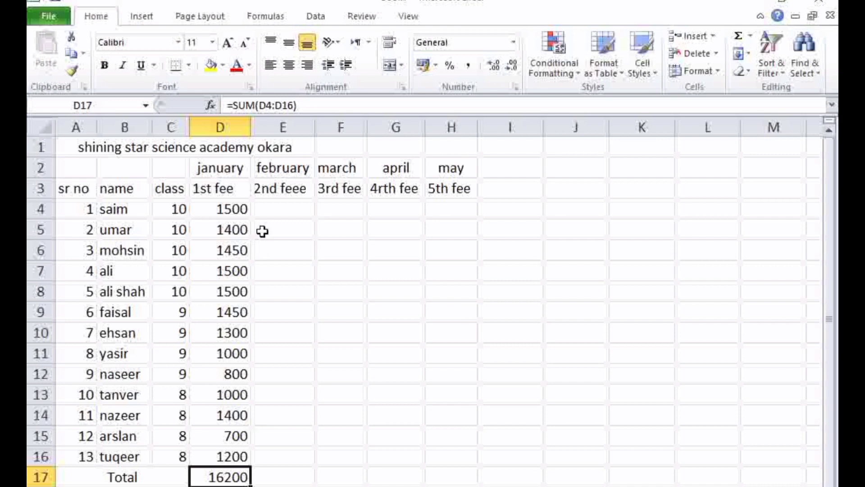
Enter a February fee of 1500 for the first student and fill it through E4:E16 for all students
left_click(270, 207)
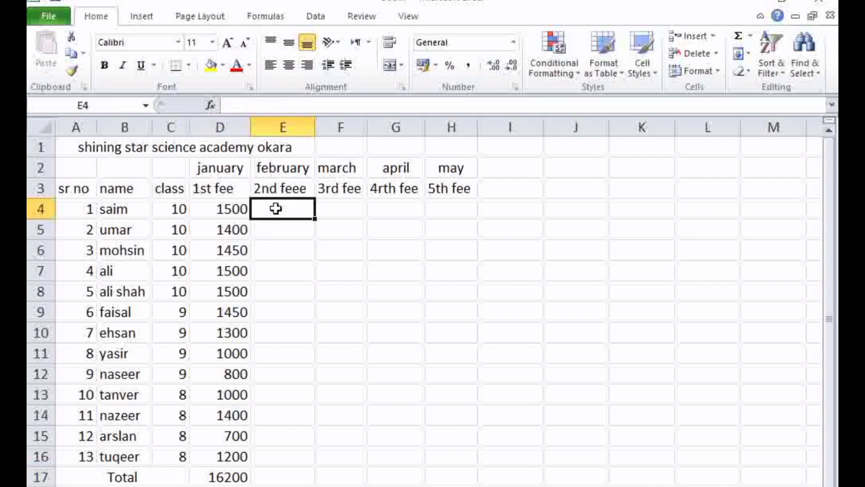
type("15")
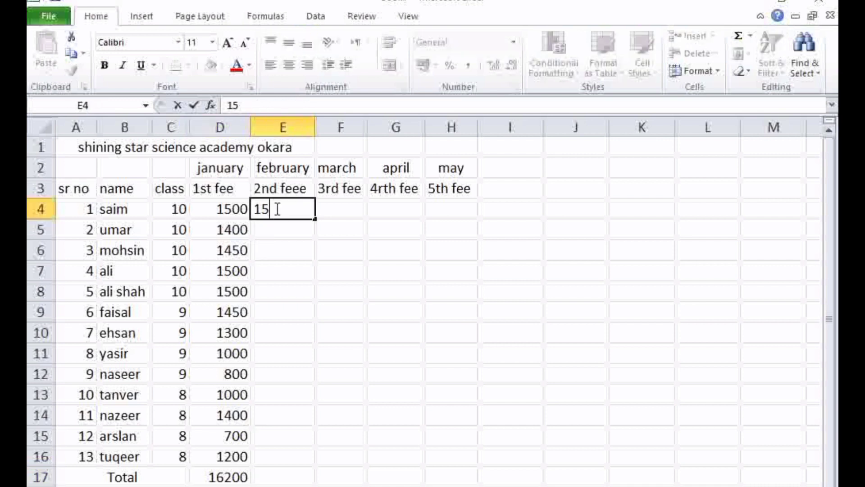
type("00")
left_click_drag(314, 219, 323, 458)
left_click(350, 435)
Fill the March fees with 1200 in F4:F10 and 1100 in F11:F16
left_click(352, 212)
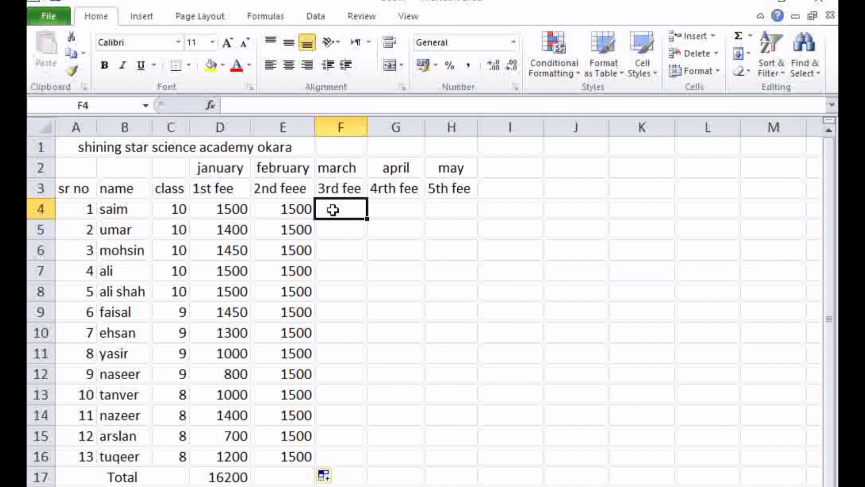
type("12000")
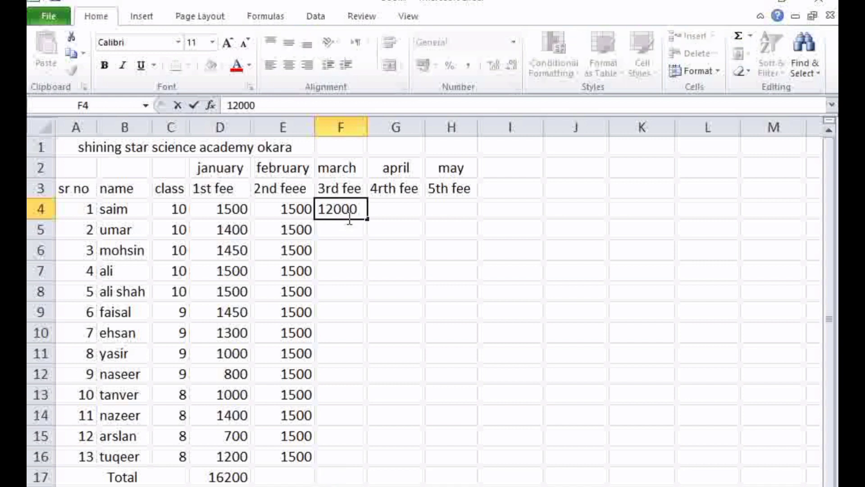
key("BackSpace")
left_click_drag(367, 219, 367, 344)
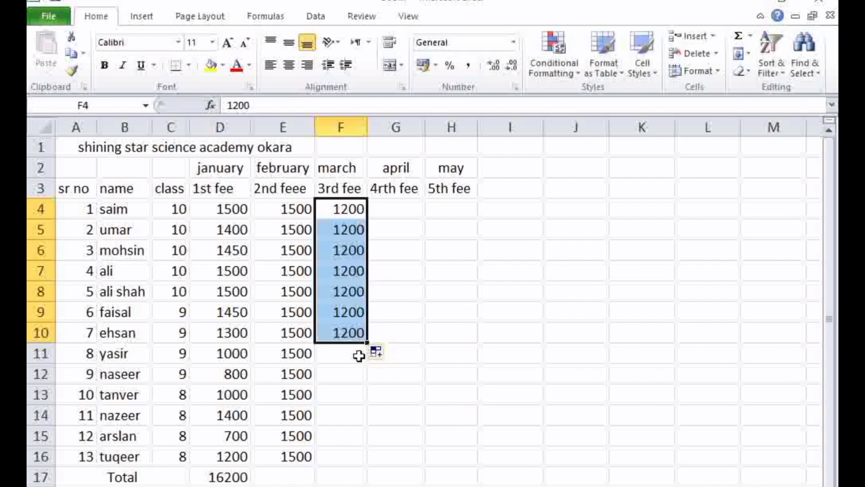
left_click(359, 353)
type("1")
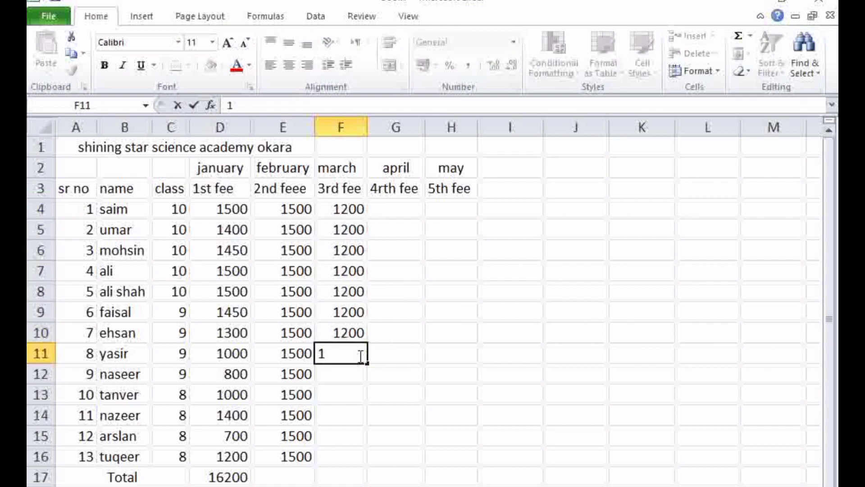
type("100")
left_click_drag(367, 364, 363, 460)
Fill the April fees with 1500 in G4:G9 and 1200 in G10:G16
left_click(406, 205)
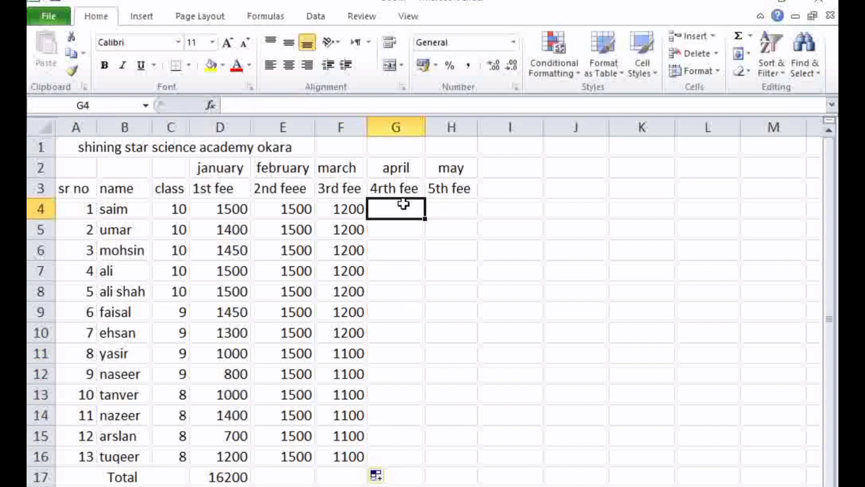
type("1")
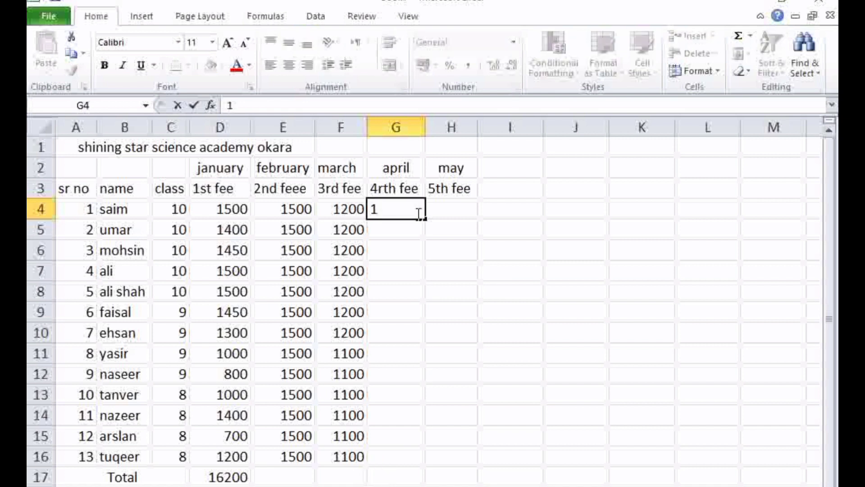
type("500")
left_click_drag(423, 219, 424, 320)
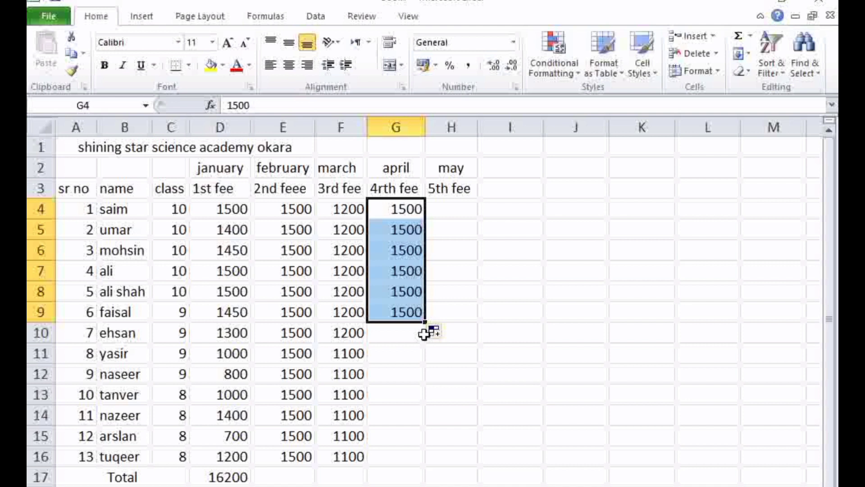
left_click(422, 334)
type("1200")
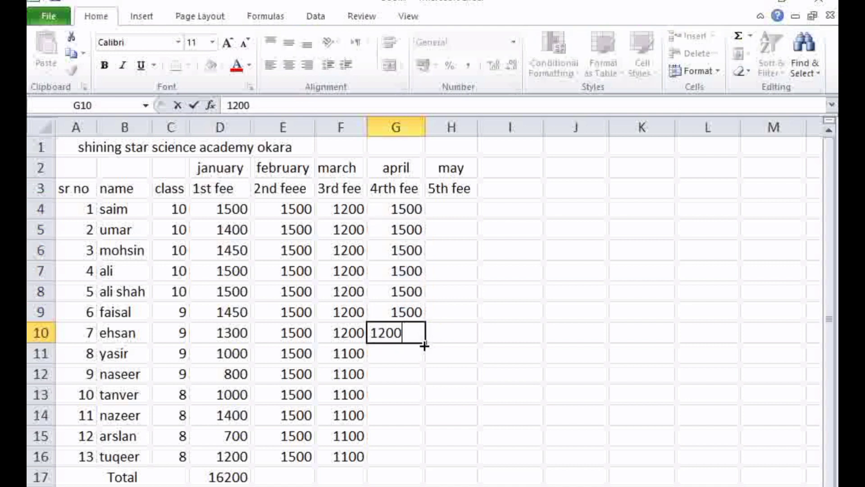
left_click_drag(424, 345, 424, 456)
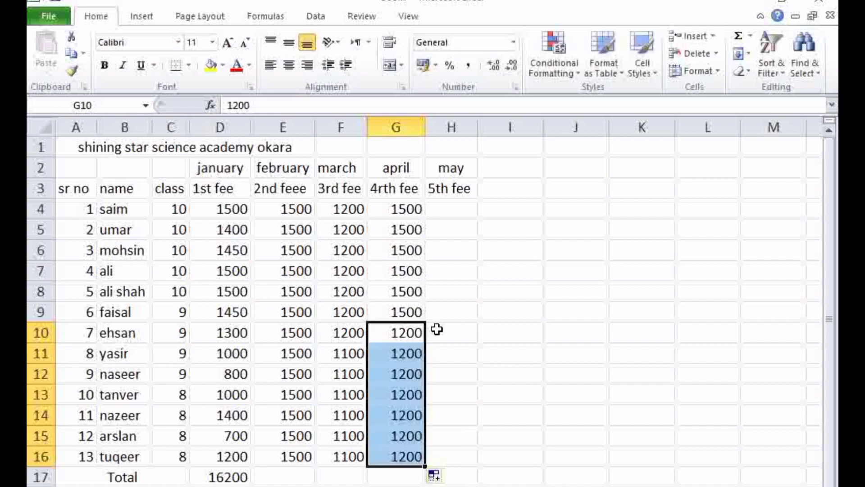
Enter the May fees 800, 500, 700 and 300 for the first four students in H4:H7
left_click(447, 216)
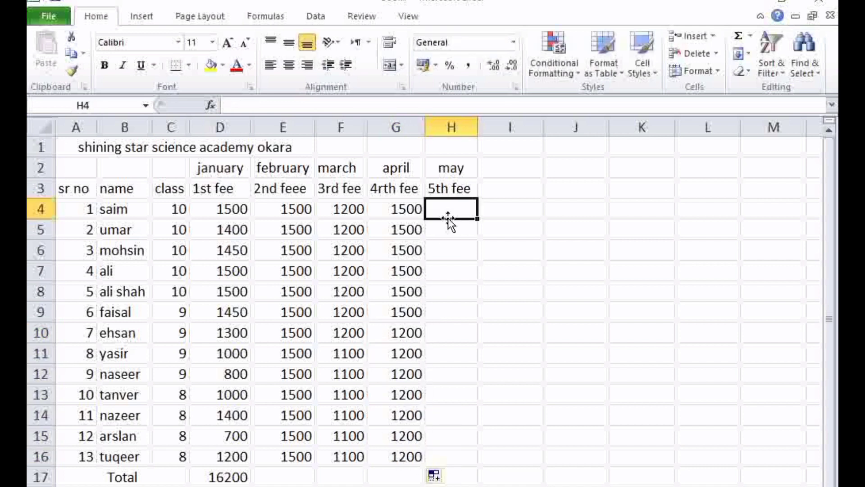
type("800")
key("Return")
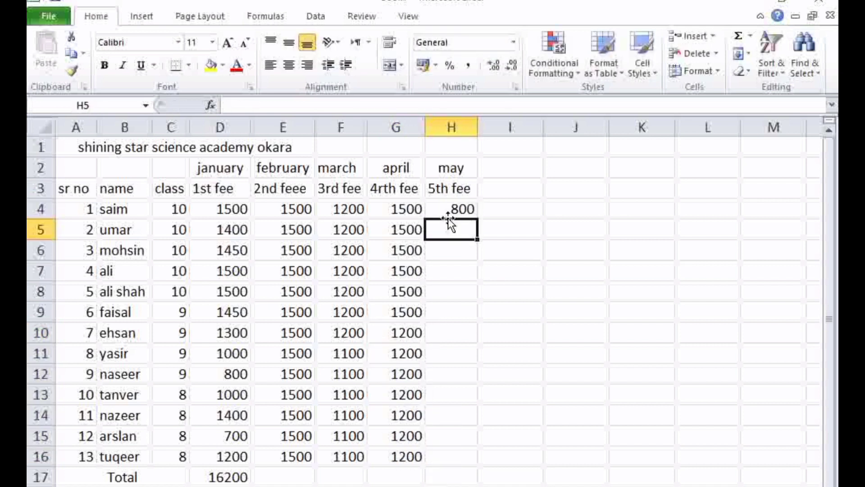
type("500")
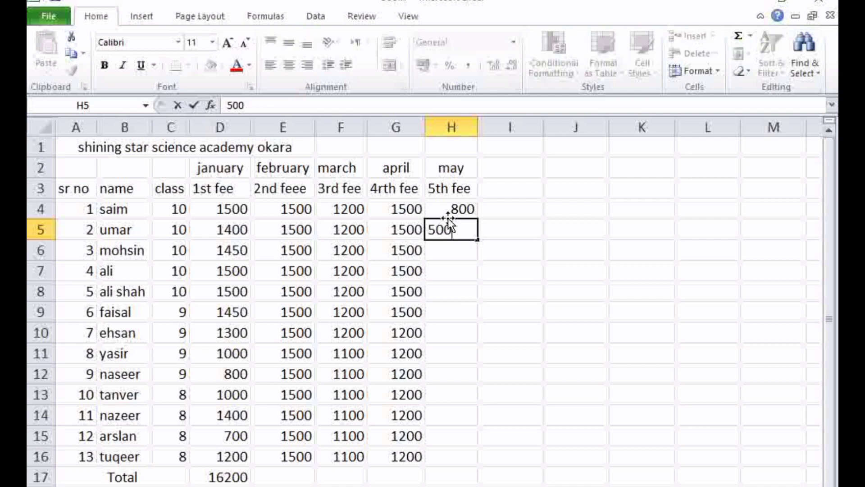
key("Return")
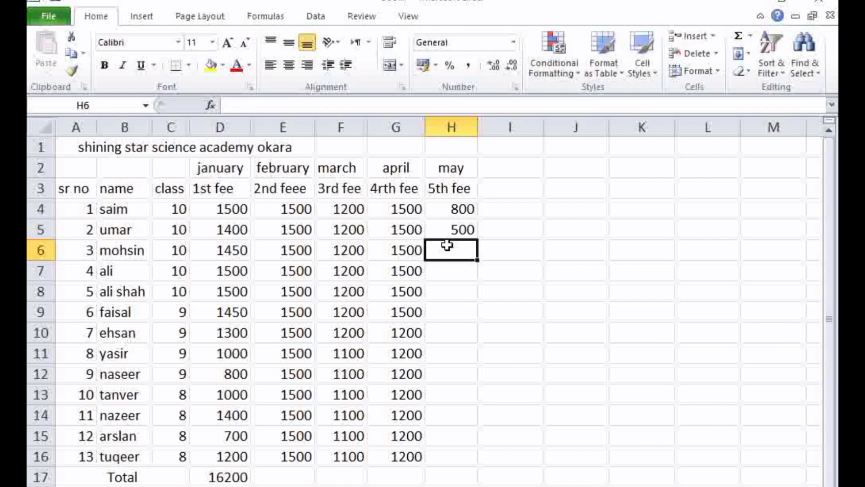
type("700")
left_click(446, 266)
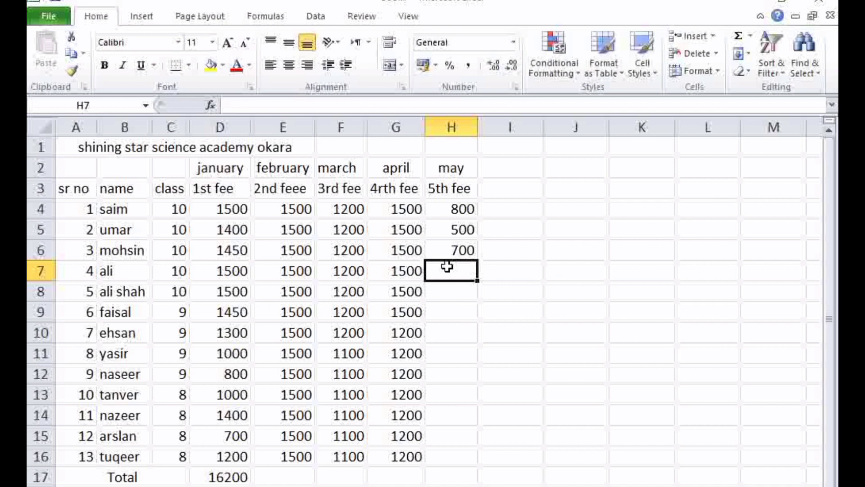
type("300")
Enter a May fee of 1500 in H8 and fill it down to H9
left_click(445, 288)
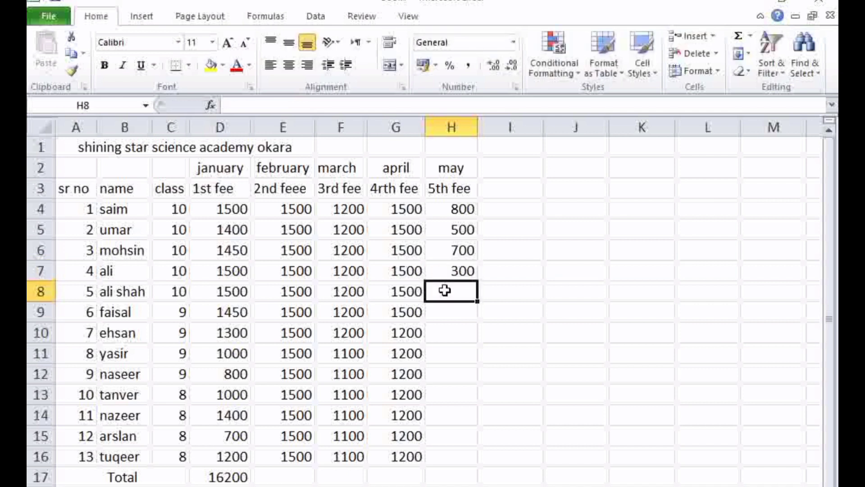
type("1")
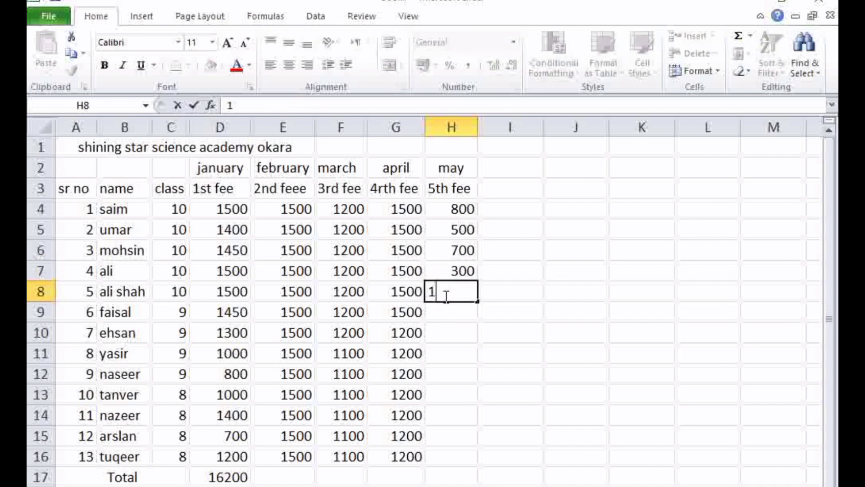
type("500")
left_click_drag(477, 301, 474, 330)
Enter a May fee of 850 in H10 and fill it down to H16 for the remaining students
left_click(470, 336)
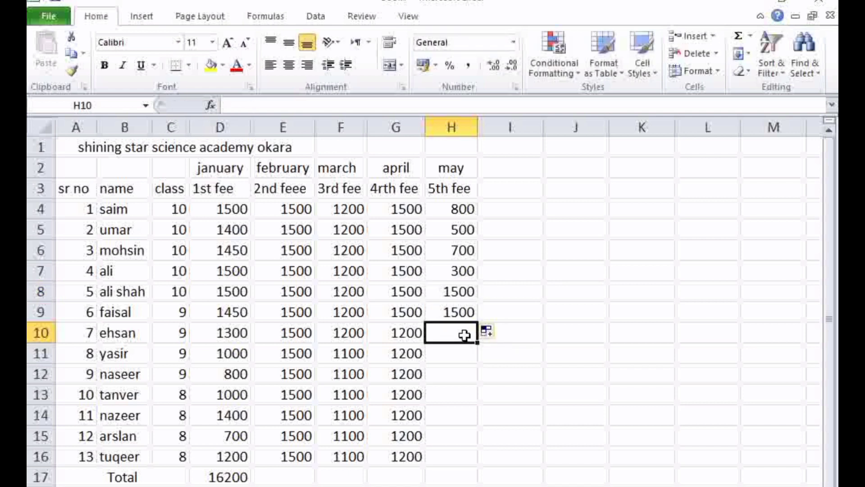
type("8")
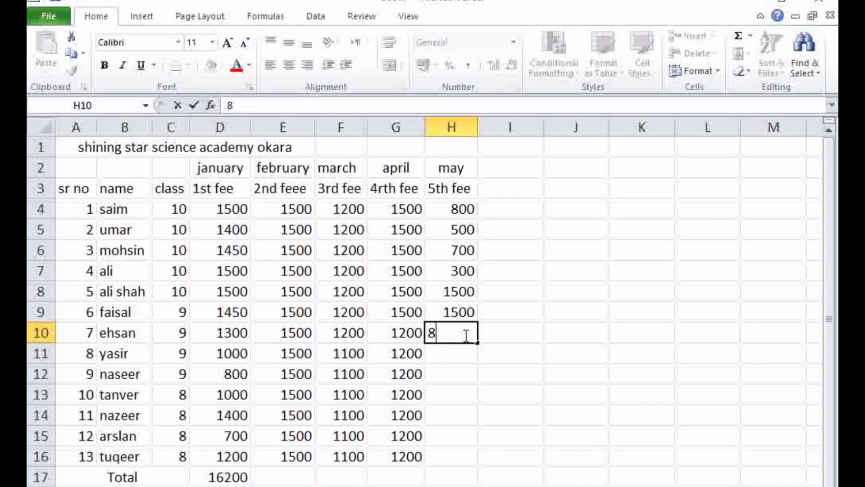
type("50")
left_click(465, 345)
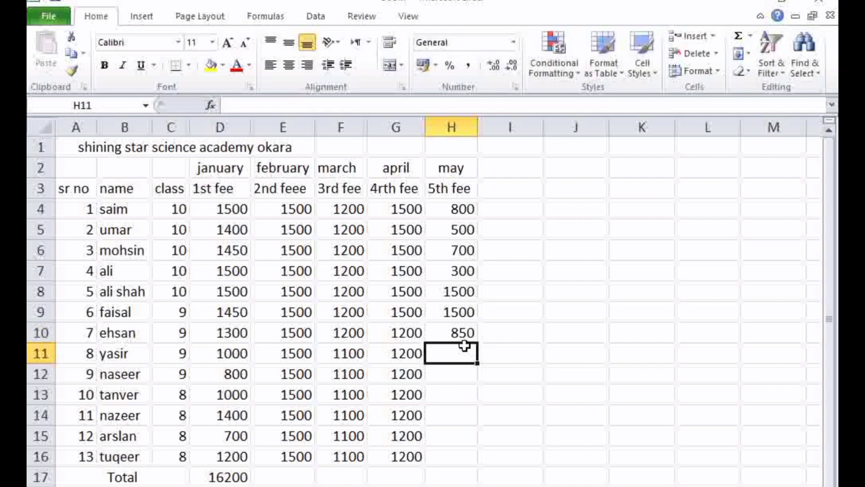
left_click(464, 333)
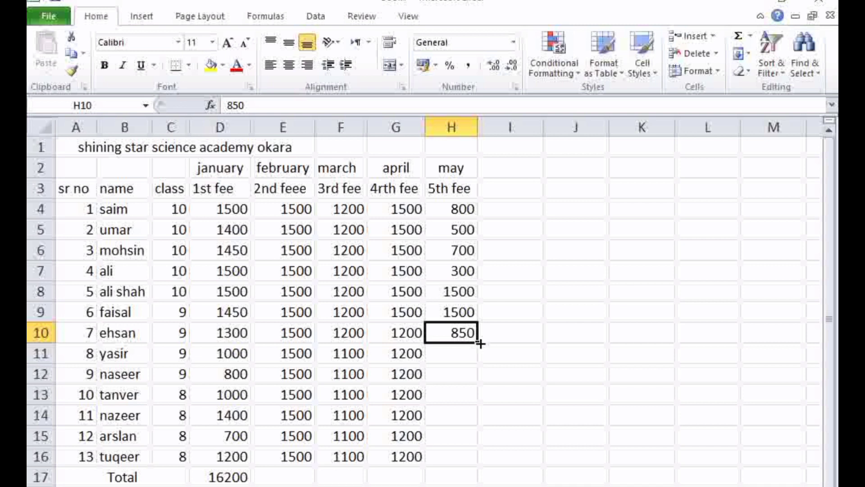
left_click_drag(478, 344, 472, 459)
left_click(520, 361)
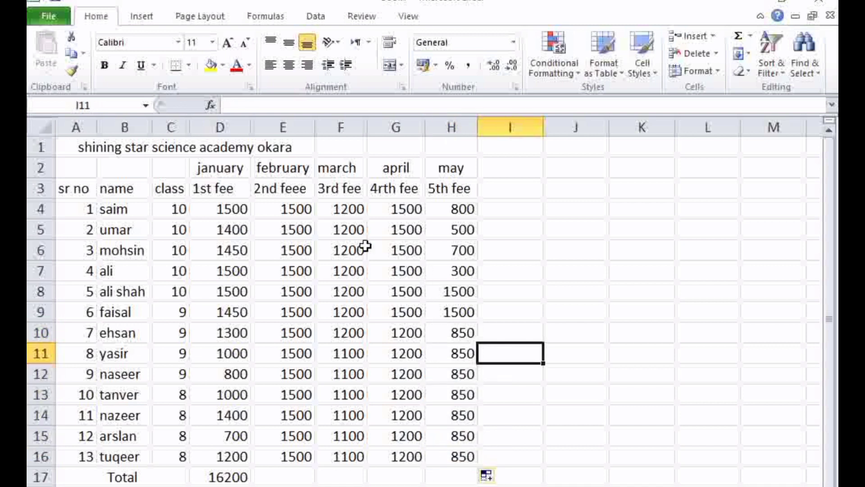
Look over the fee columns down to the Total row and check the January formula in D17
scroll(350, 241, "down", 3)
scroll(351, 241, "up", 1)
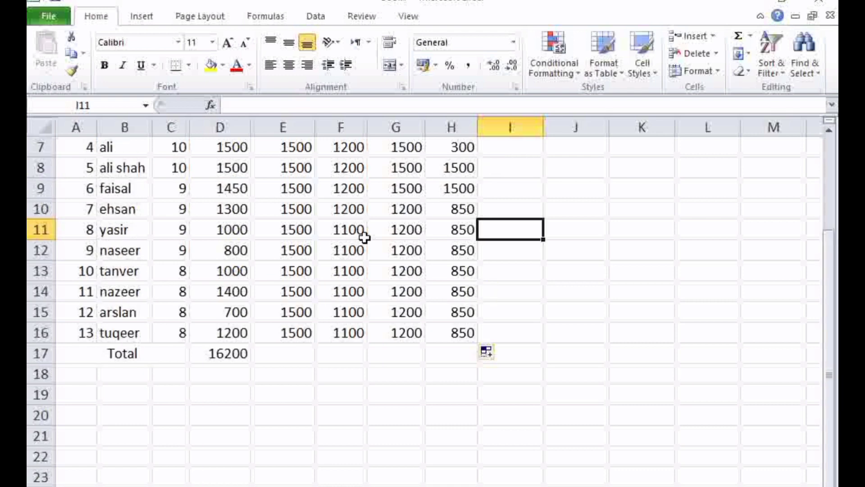
left_click_drag(827, 328, 826, 226)
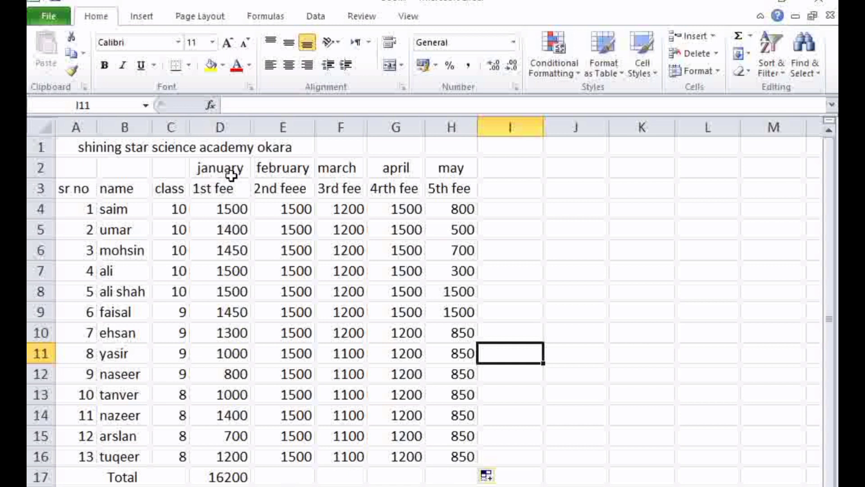
left_click(228, 128)
left_click(233, 477)
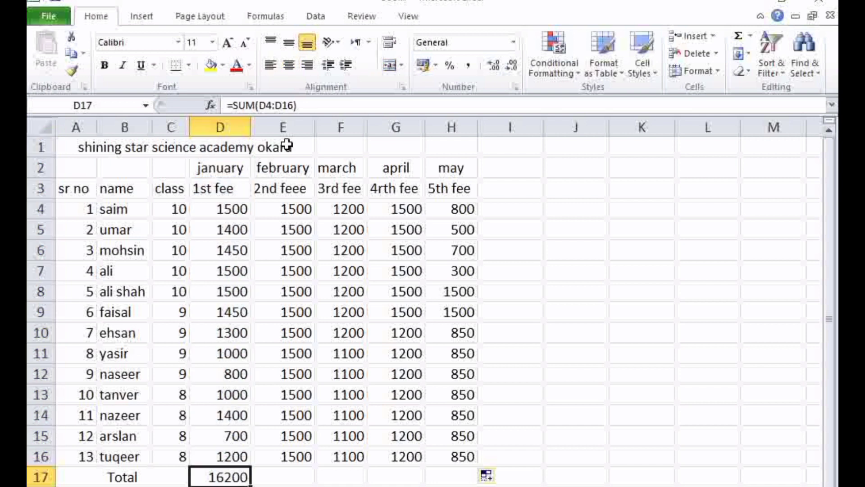
left_click(283, 128)
left_click(292, 481)
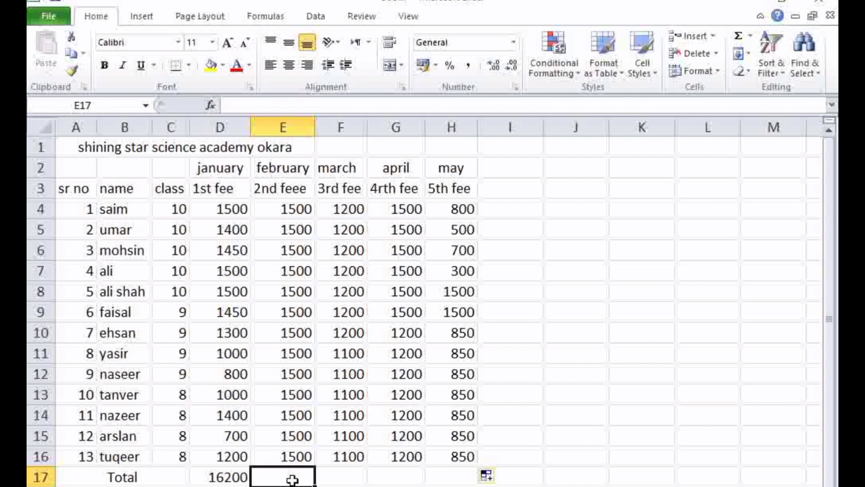
type("=s")
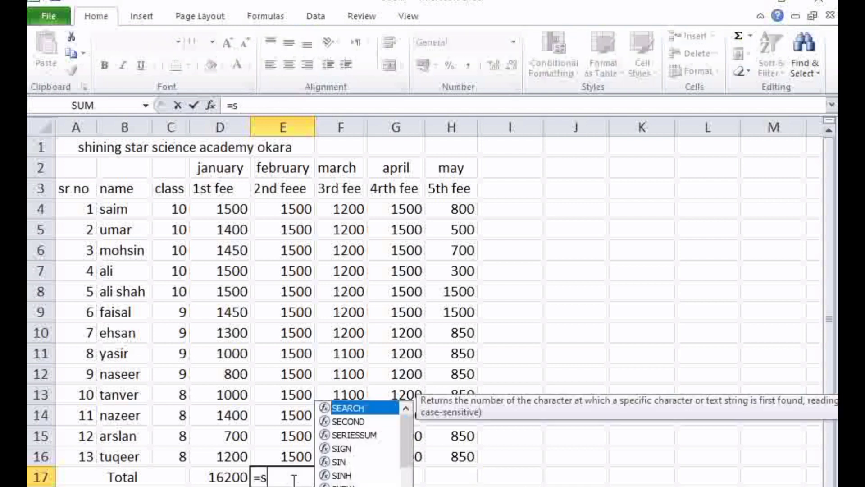
type("u")
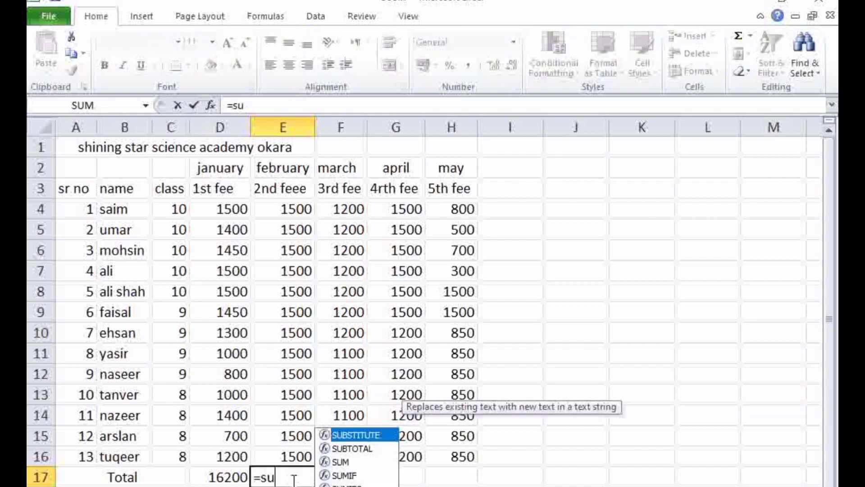
type("m")
key("BackSpace")
key("BackSpace")
key("BackSpace")
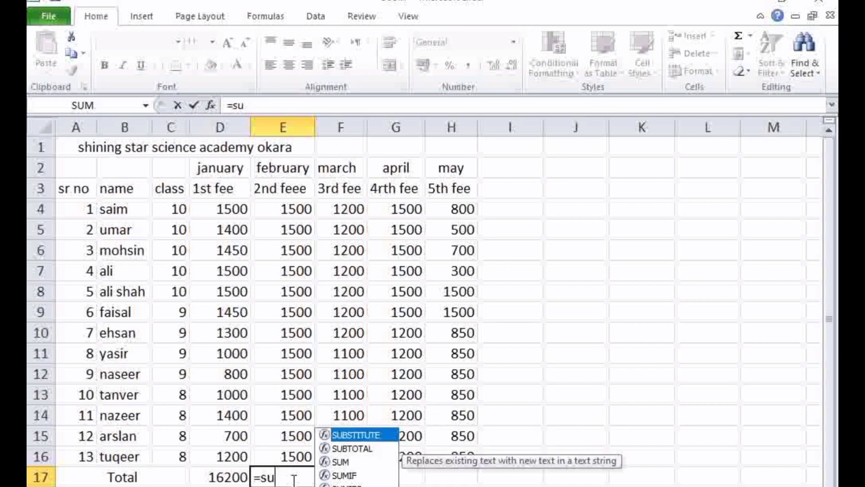
key("Escape")
left_click(293, 486)
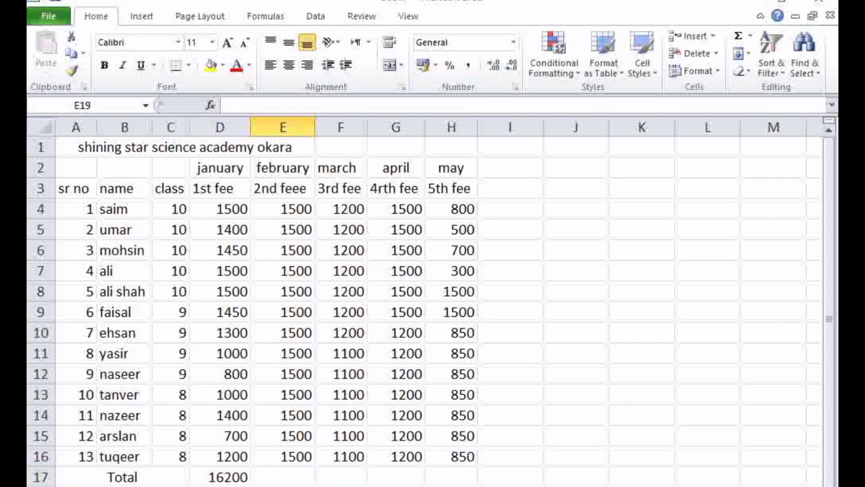
Fill the January SUM formula from D17 across the Total row to H17 for the February to May fees
left_click(209, 479)
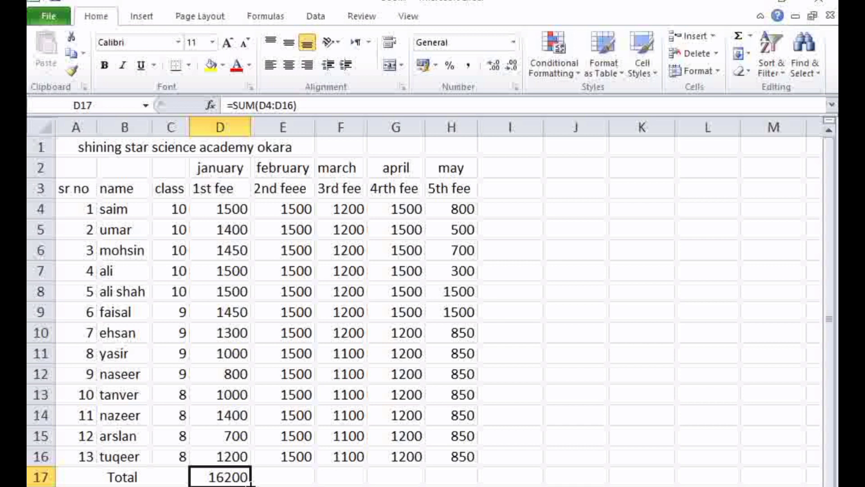
left_click_drag(250, 485, 440, 478)
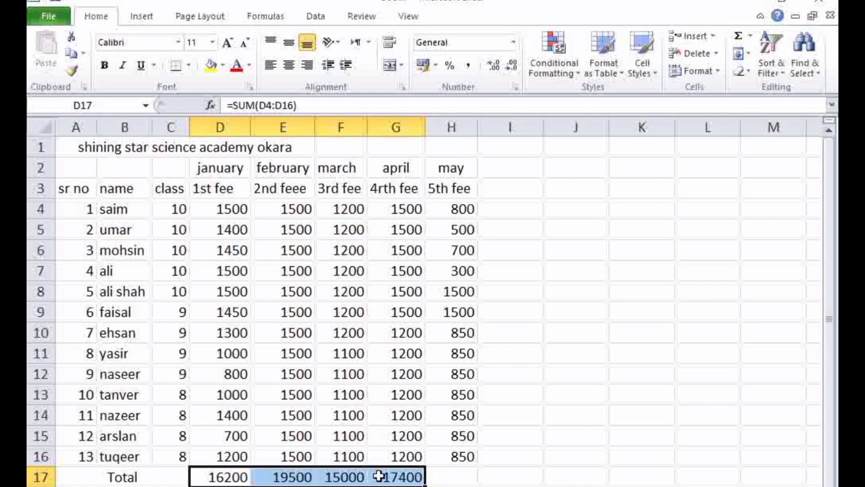
left_click_drag(429, 483, 467, 483)
left_click(465, 486)
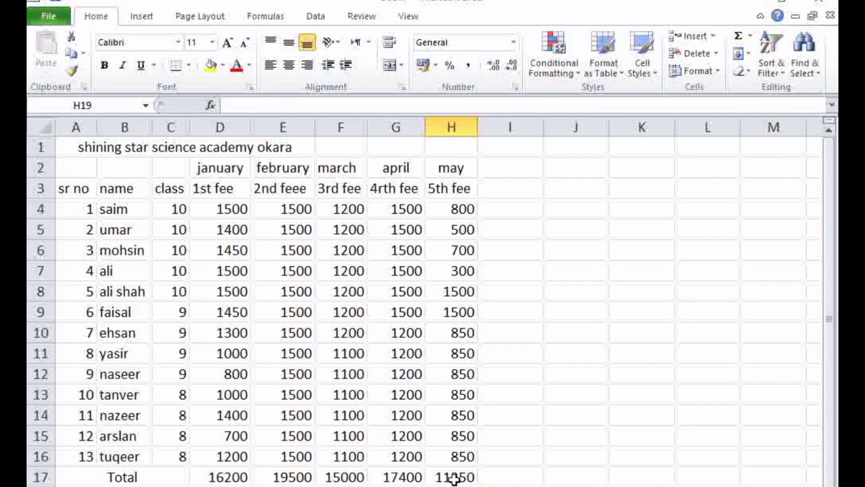
Review the May back to January fee columns one by one, and the monthly totals in D17:H17
left_click(451, 127)
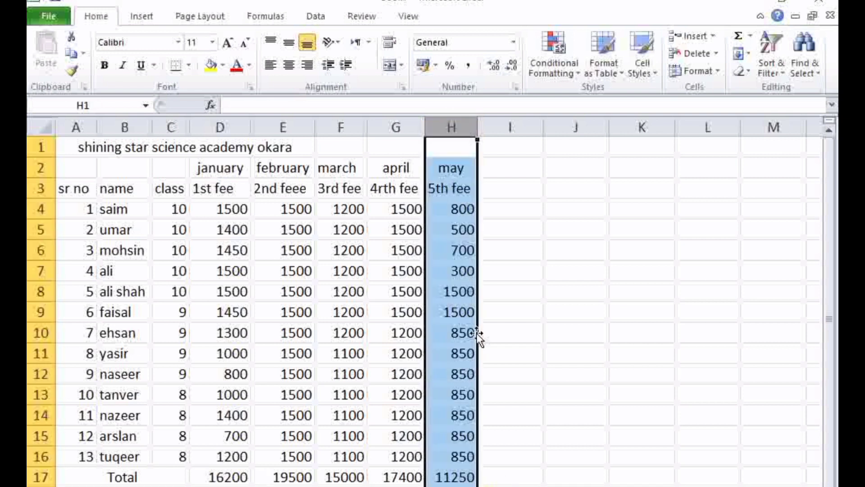
left_click(397, 127)
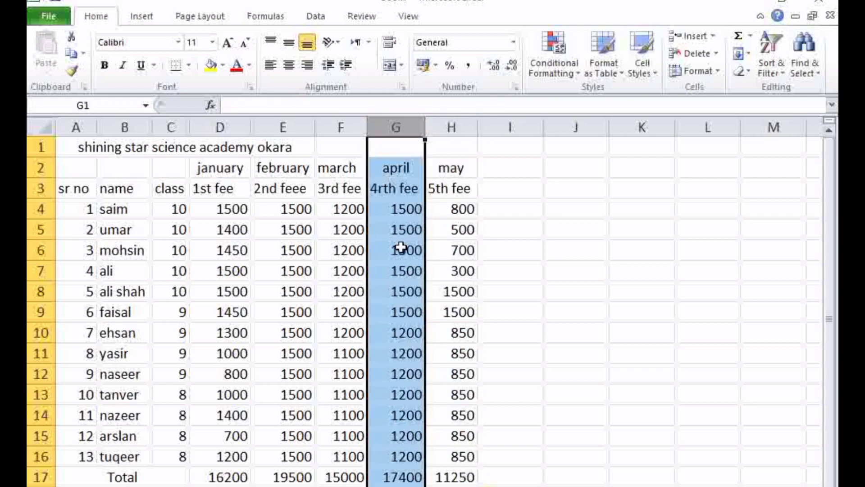
left_click(338, 127)
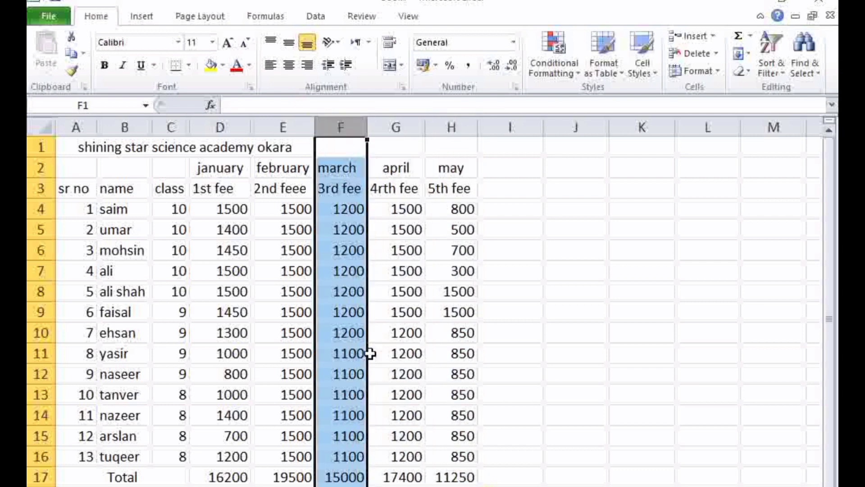
left_click(284, 127)
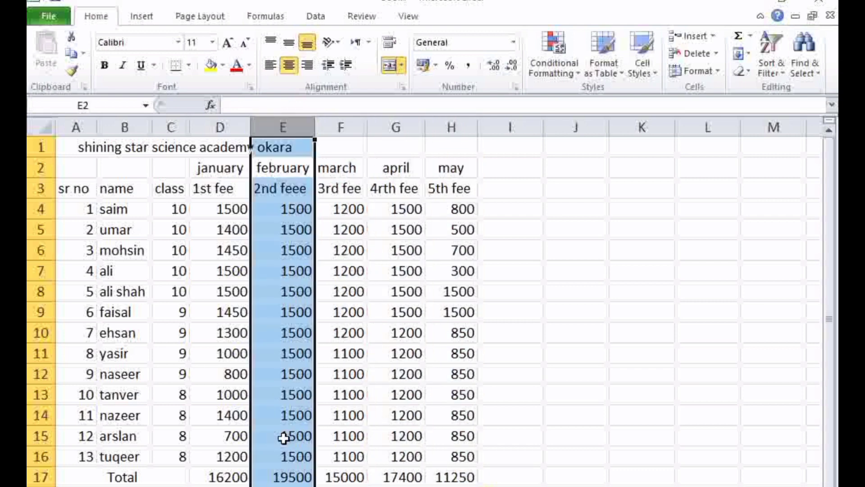
left_click(220, 127)
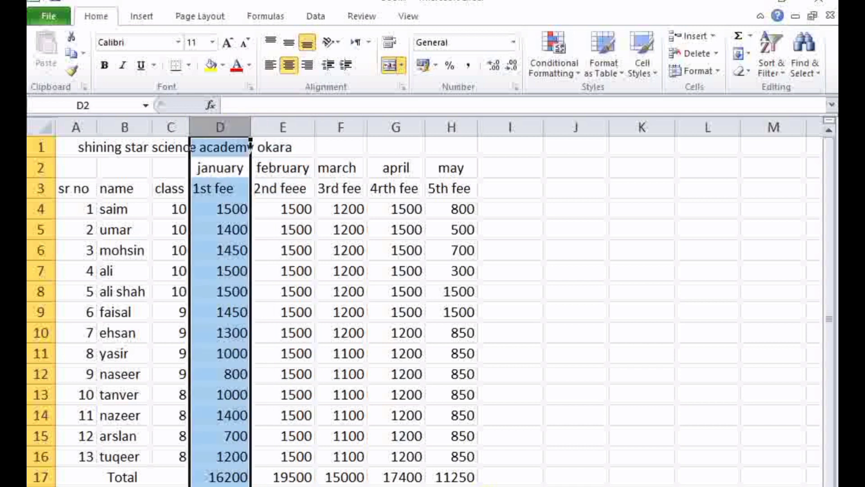
left_click(395, 486)
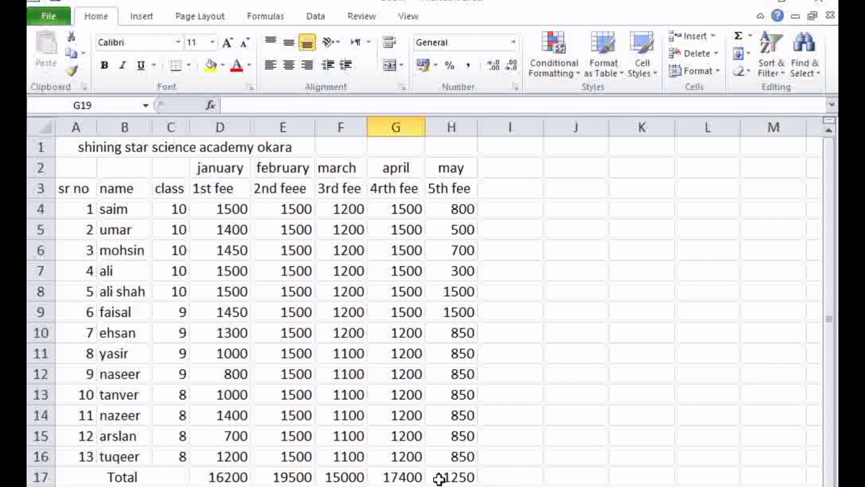
left_click_drag(225, 477, 464, 471)
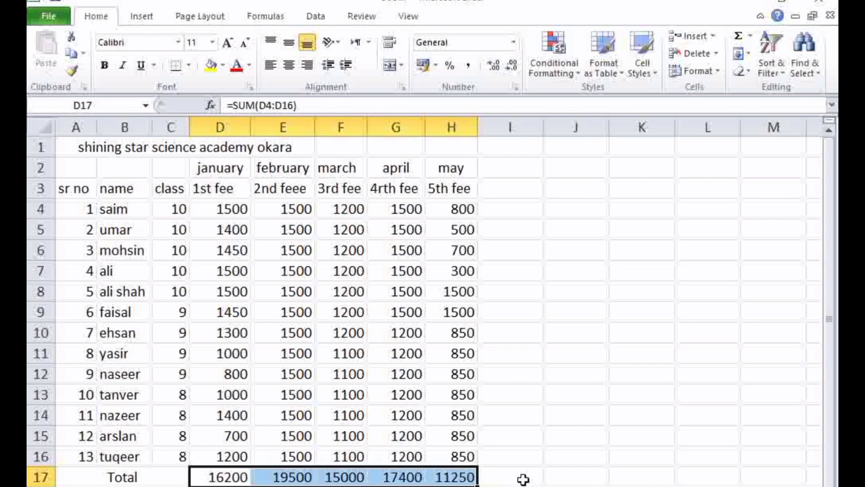
Enter the label "gross total" in J15 beside the fee table and center it in the cell
left_click(522, 480)
left_click(531, 455)
left_click(588, 431)
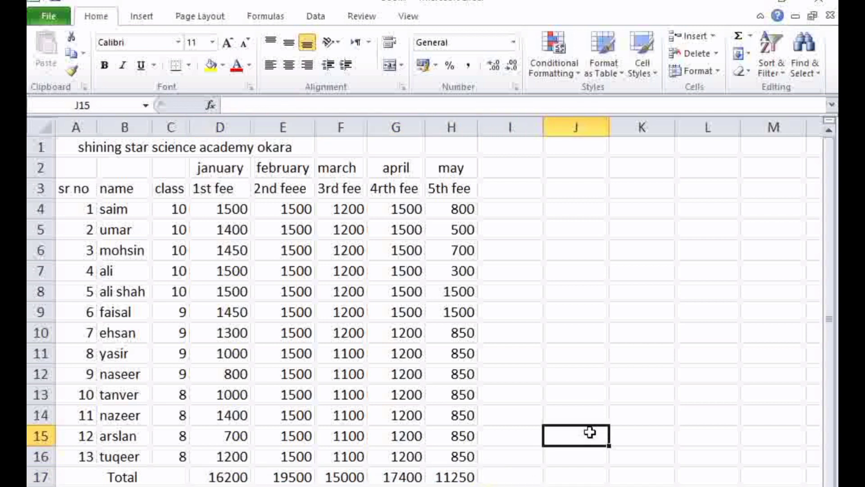
type("gr")
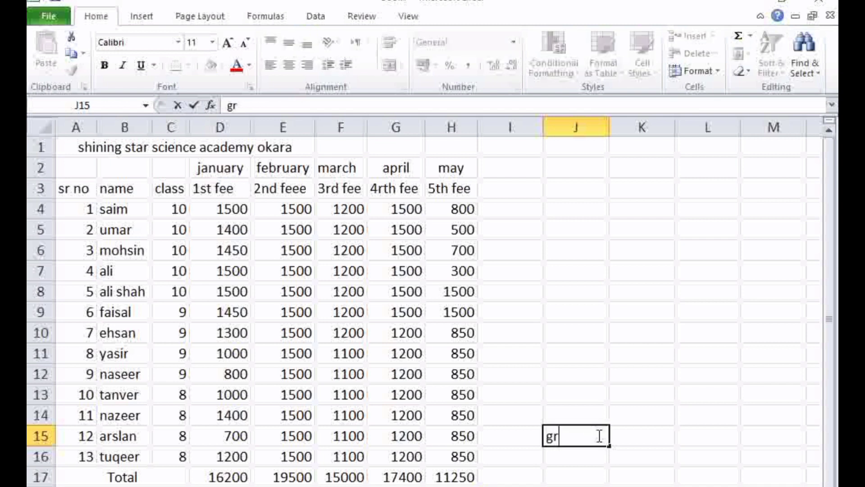
type("oss total")
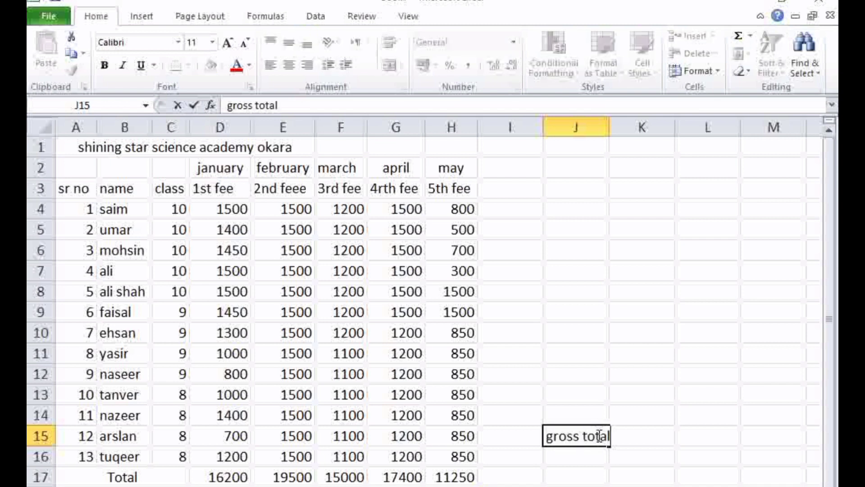
scroll(598, 435, "down", 1)
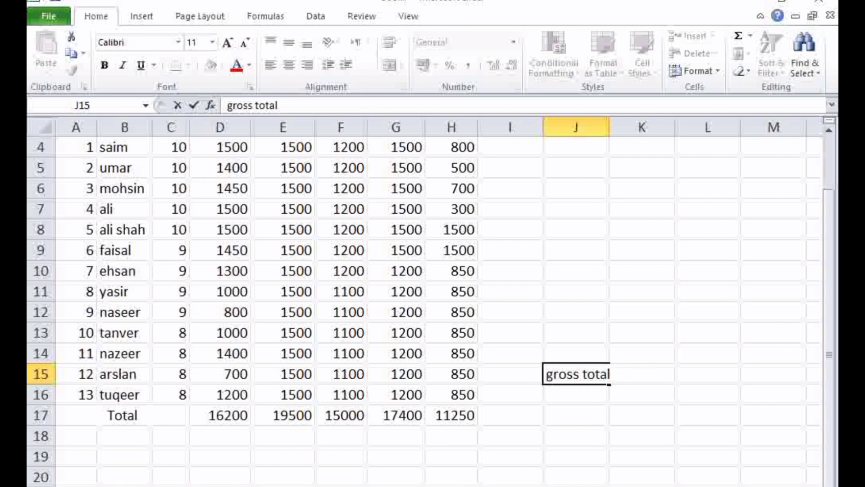
left_click(599, 453)
left_click(607, 373)
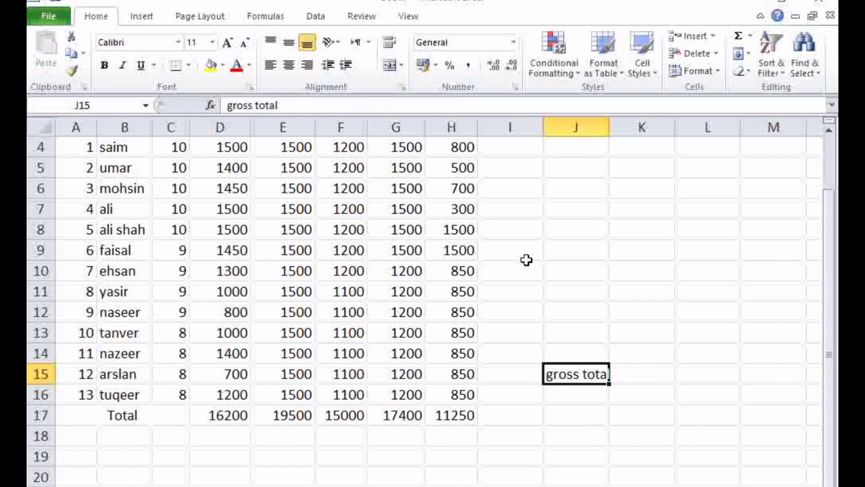
Start a SUM formula in K15, beside the gross total label, for adding up the monthly totals in row 17
left_click(627, 381)
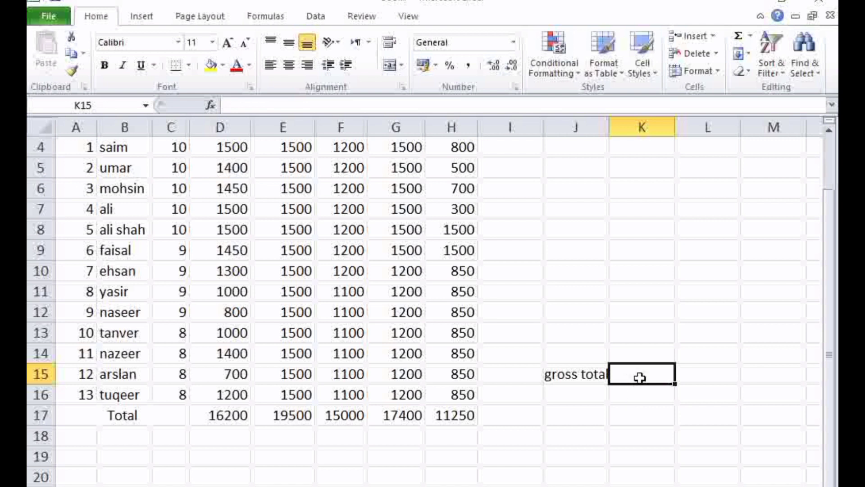
left_click_drag(464, 414, 238, 419)
left_click(402, 471)
left_click(652, 377)
type("=sum")
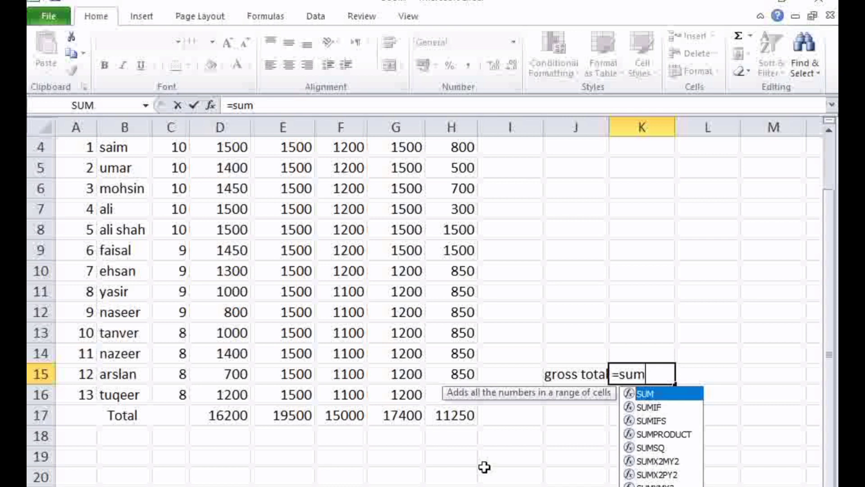
type("(")
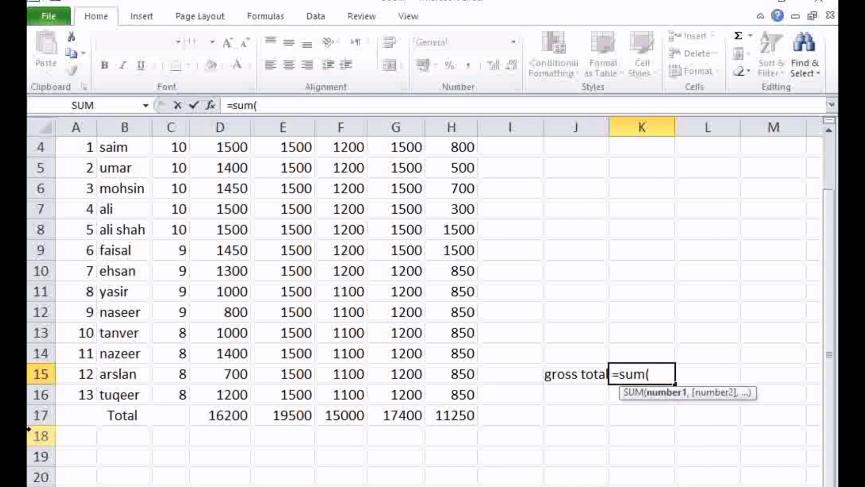
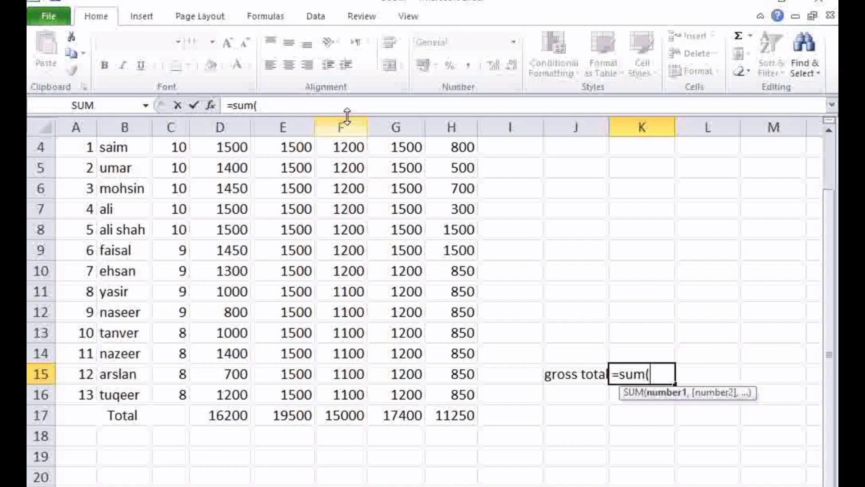
left_click(438, 125)
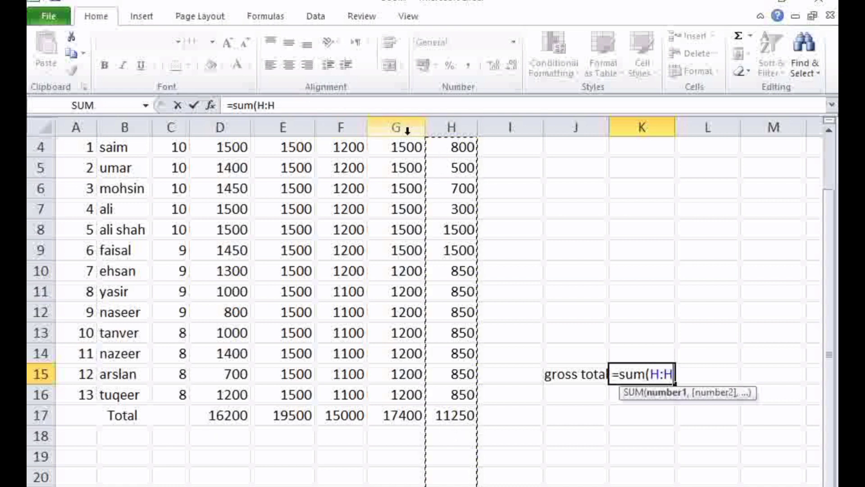
left_click(221, 125)
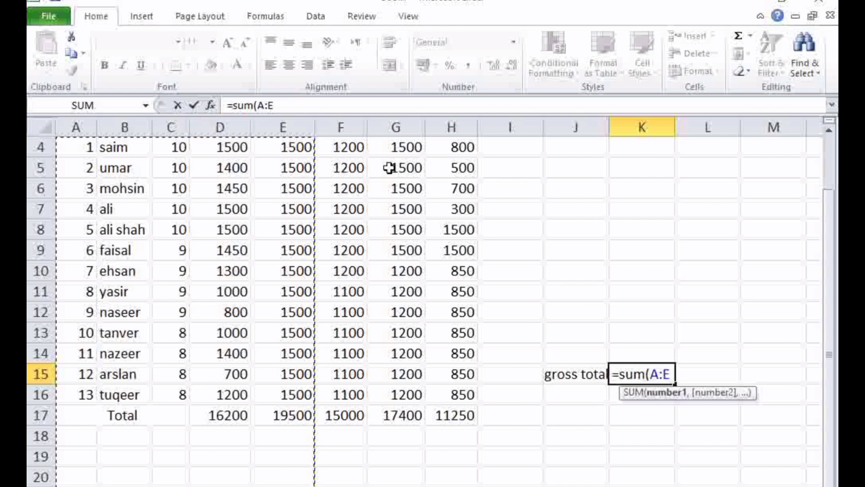
left_click(430, 127)
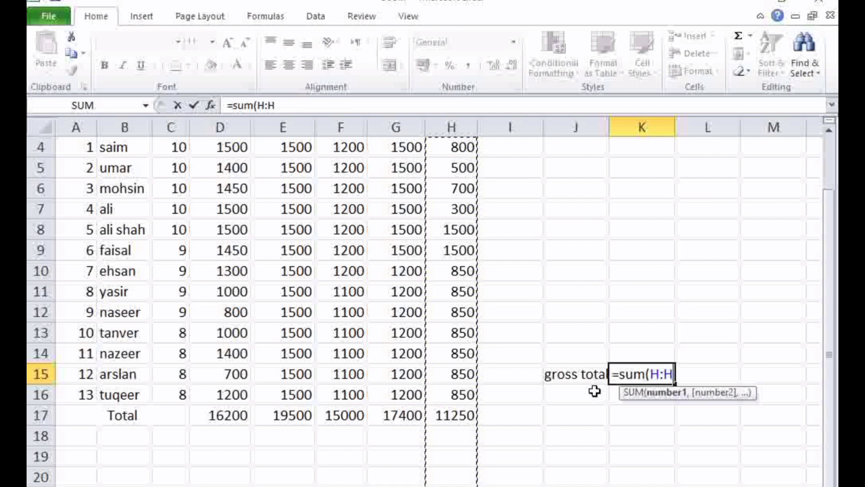
key("BackSpace")
key("BackSpace")
key("BackSpace")
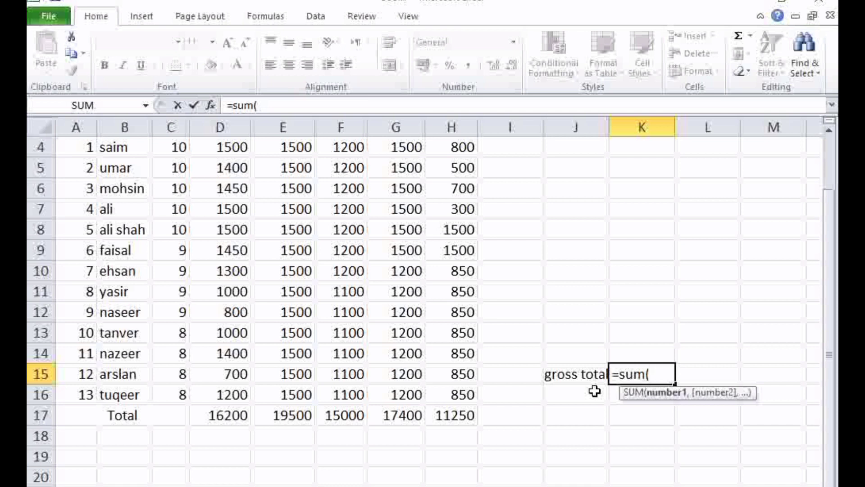
Complete the SUM formula in K15 with the monthly totals range D17..H17
type("D")
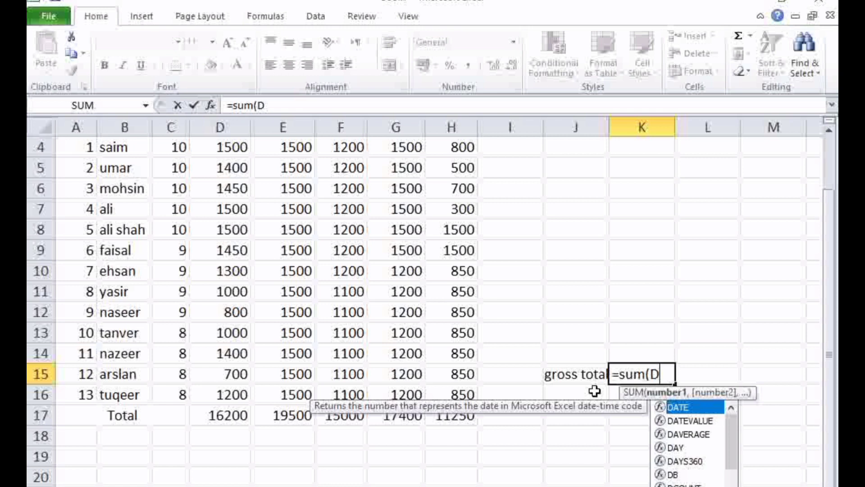
type("1")
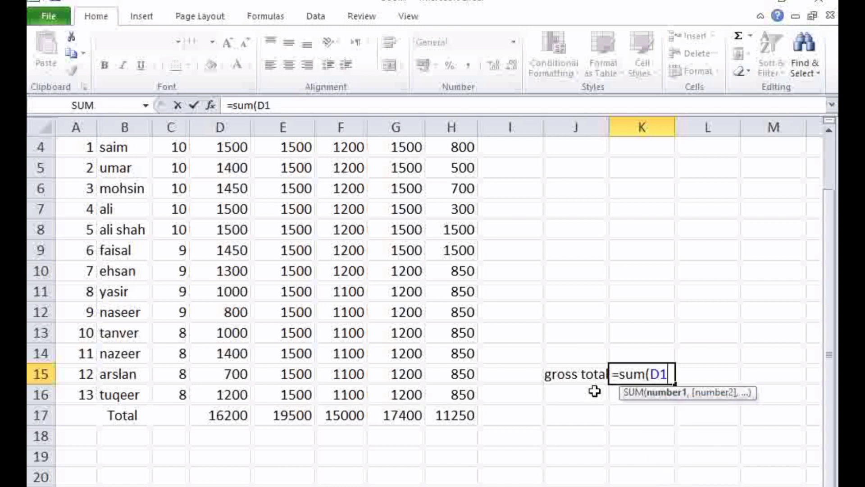
type("7")
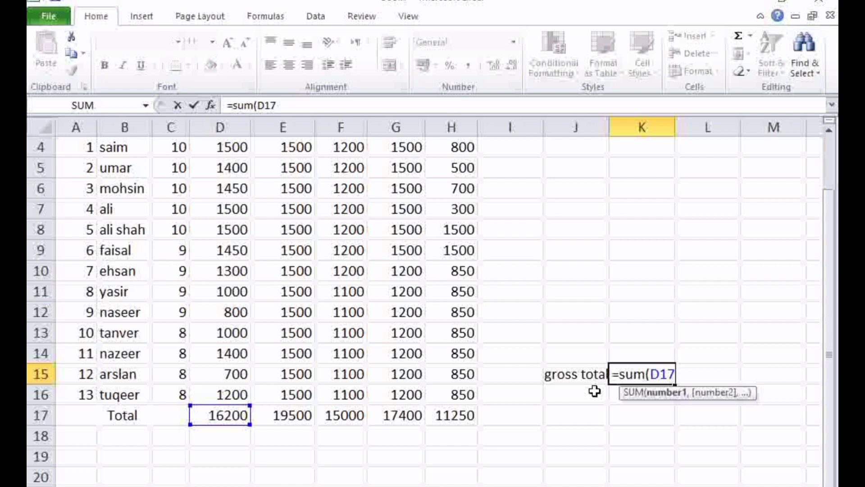
type("..")
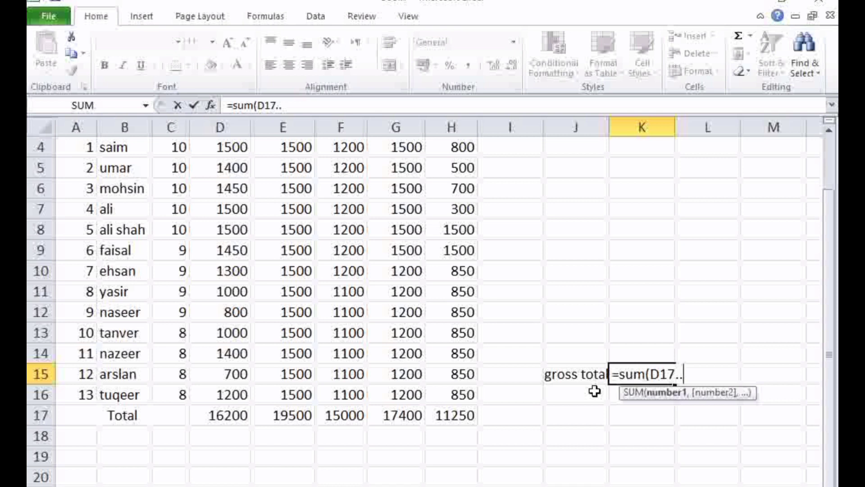
type(".H17")
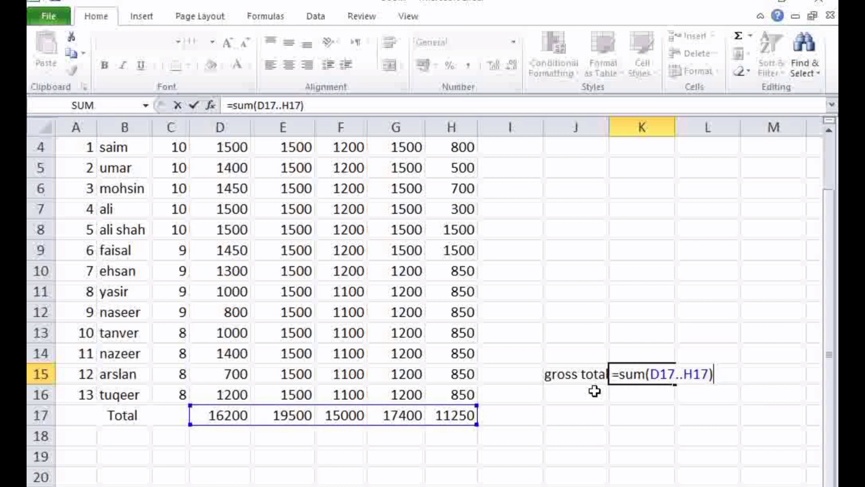
key("Return")
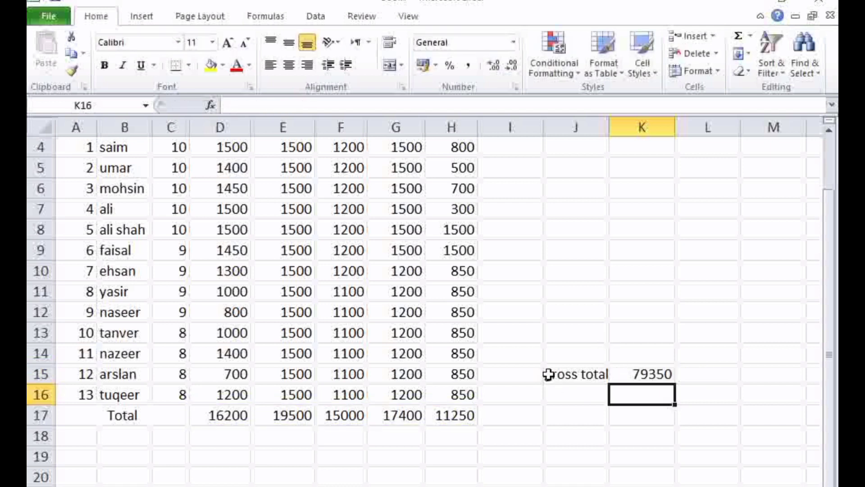
Fill the gross total label and value in J15:K15 with yellow and enlarge their font size to 18
left_click_drag(548, 374, 663, 373)
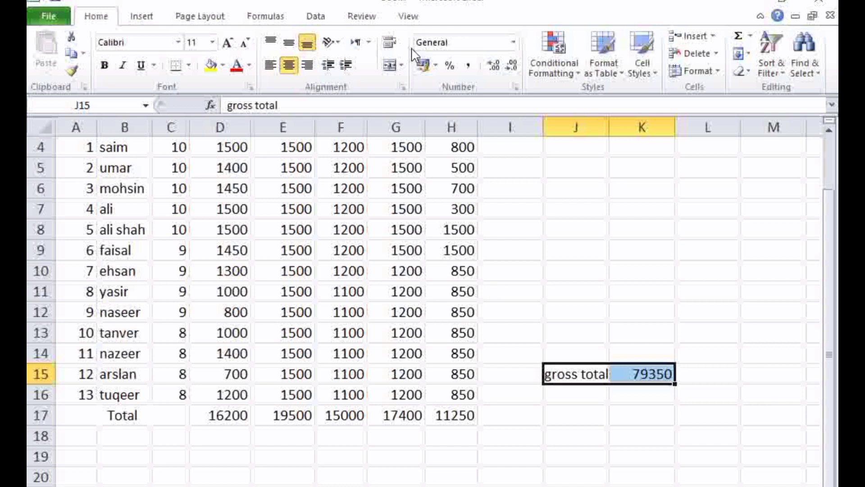
left_click(390, 65)
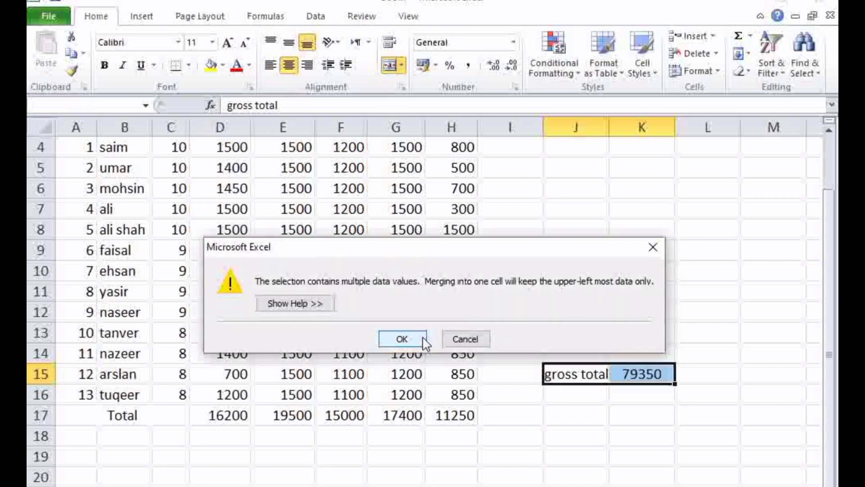
left_click(653, 247)
left_click(211, 67)
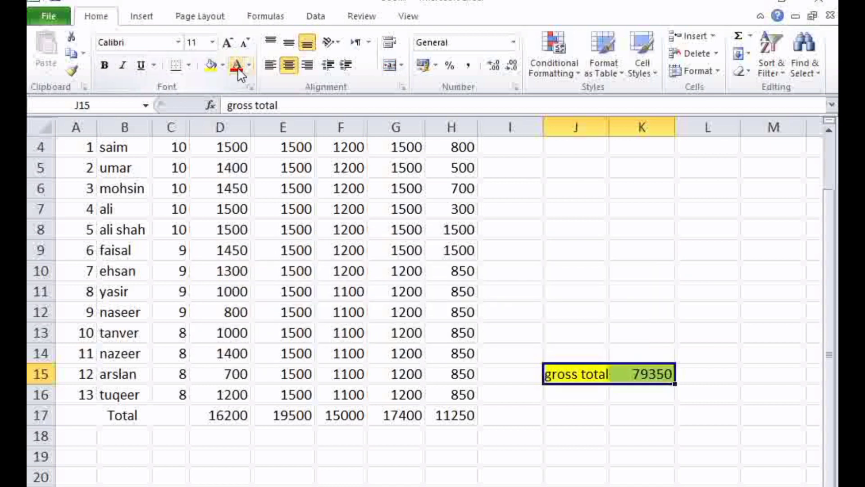
left_click(228, 43)
left_click(227, 44)
left_click(228, 44)
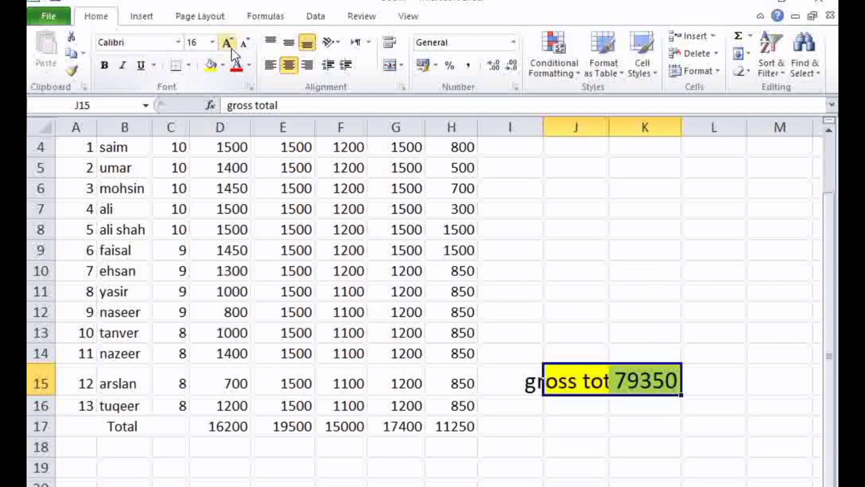
left_click(564, 458)
Extend the yellow fill to I15 so that it covers I15:K15 around the gross total
left_click_drag(527, 380, 657, 380)
left_click(211, 66)
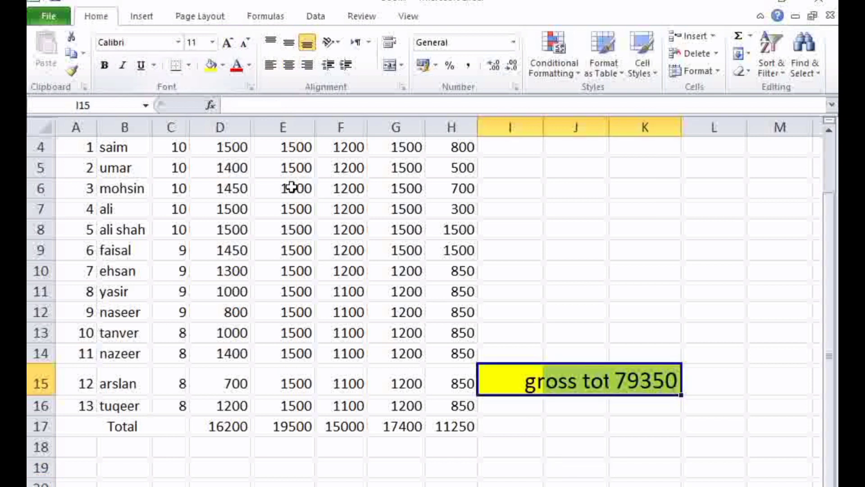
left_click(525, 402)
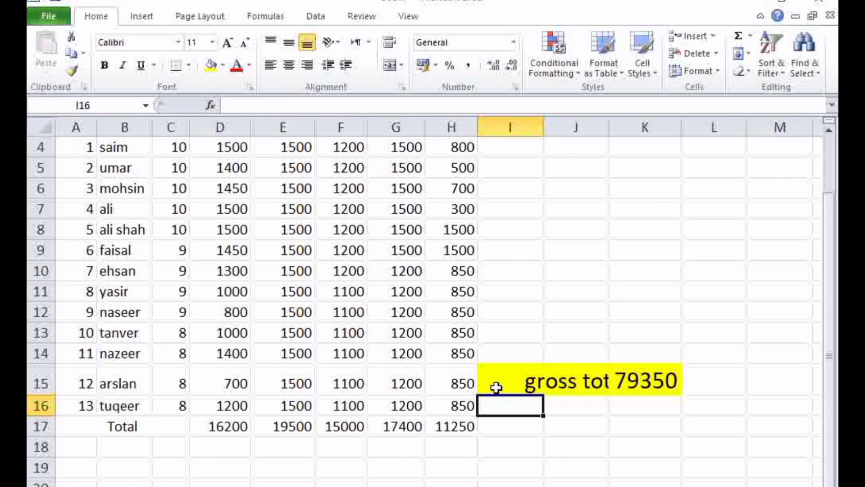
Fill the Total row from A17 to H17 with yellow
left_click_drag(106, 427, 451, 427)
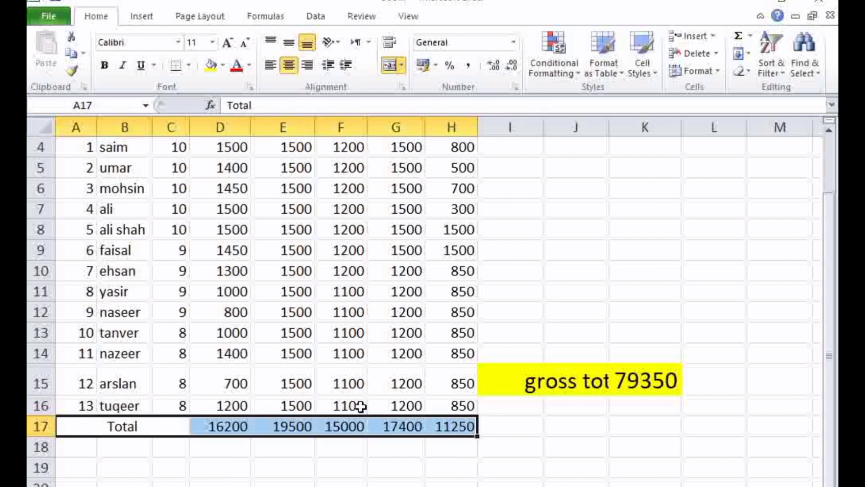
left_click(211, 67)
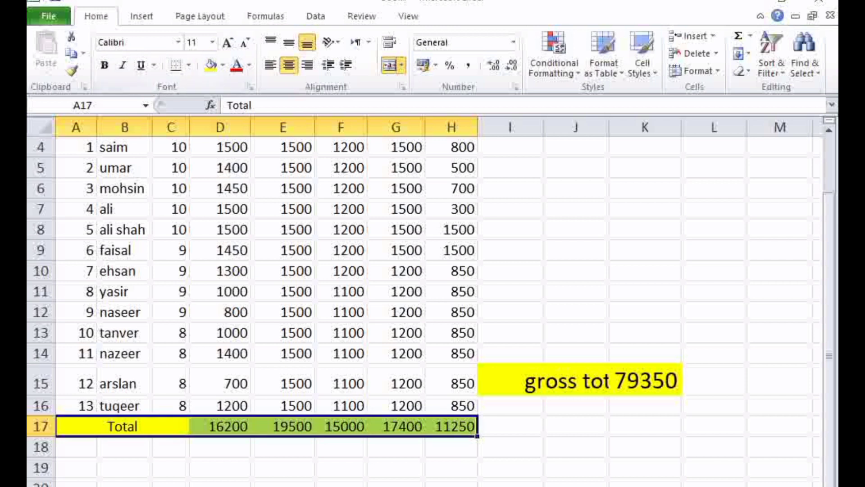
left_click(393, 486)
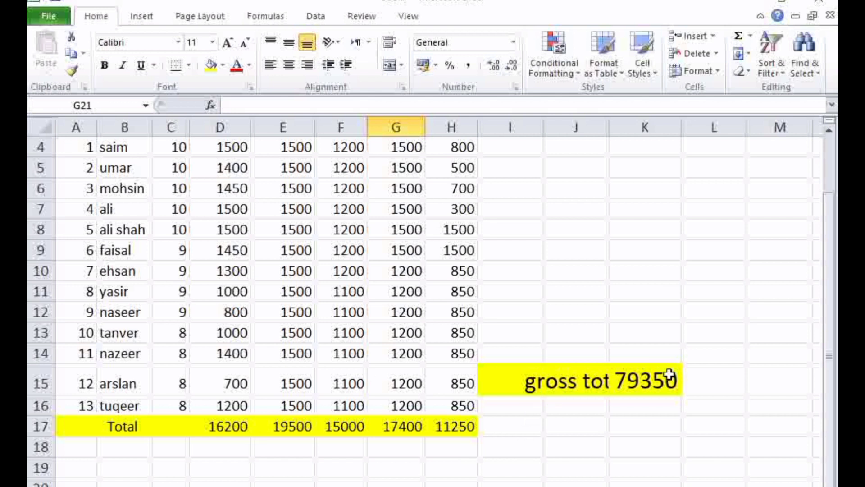
Merge and center cells I15 and J15 to fit the gross total label beside its value
left_click(613, 382)
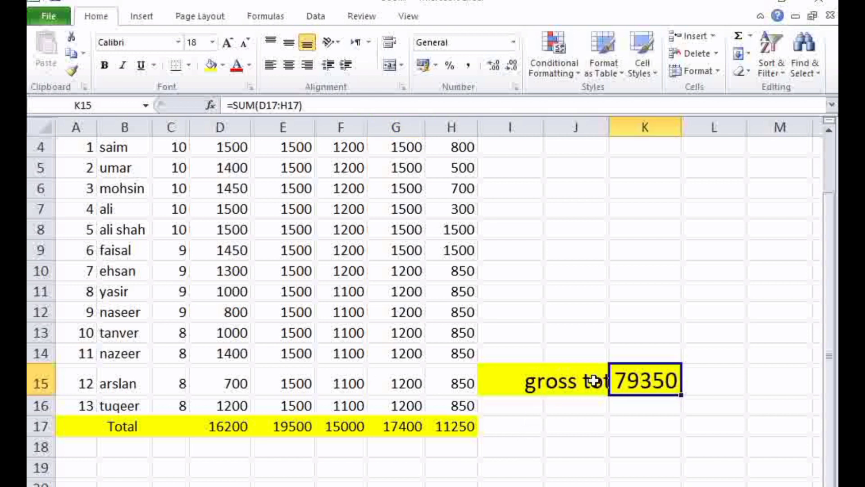
left_click(583, 381)
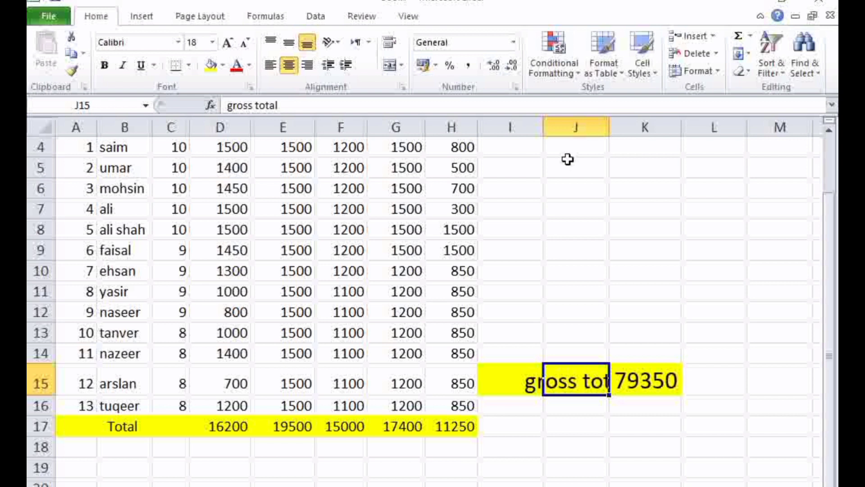
left_click_drag(512, 380, 604, 382)
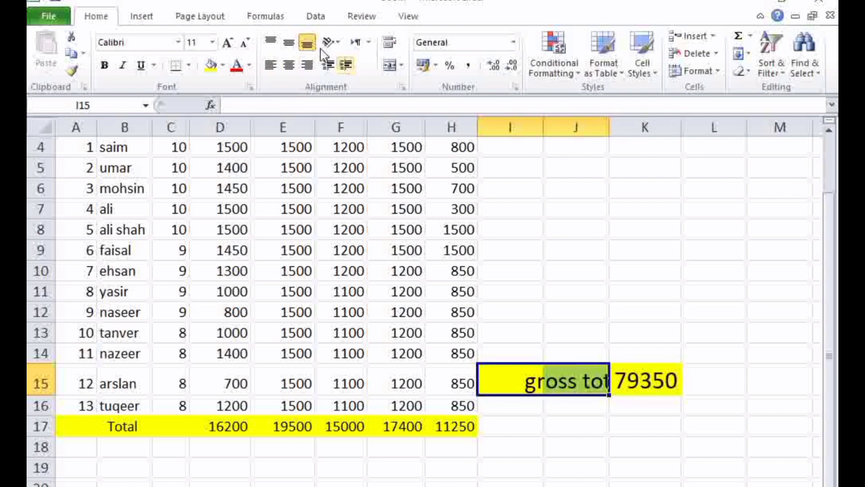
left_click(389, 65)
left_click(604, 451)
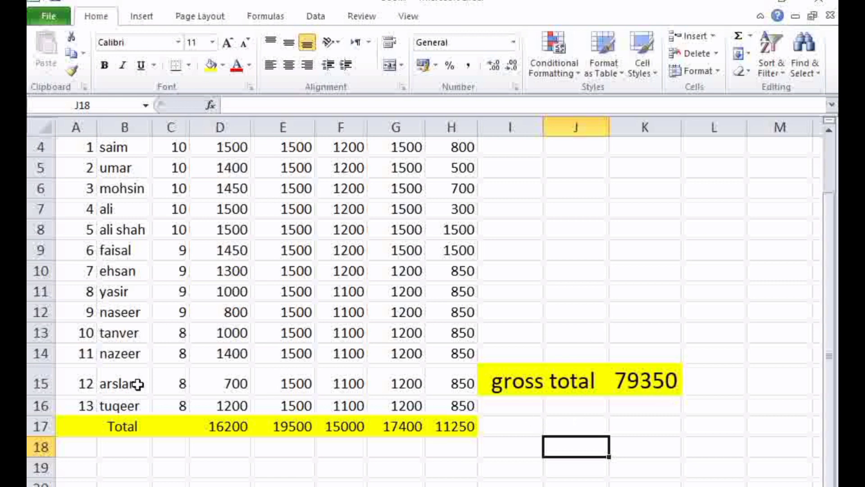
Right-align the title "shining star science academy okara" in row 1
scroll(137, 384, "up", 1)
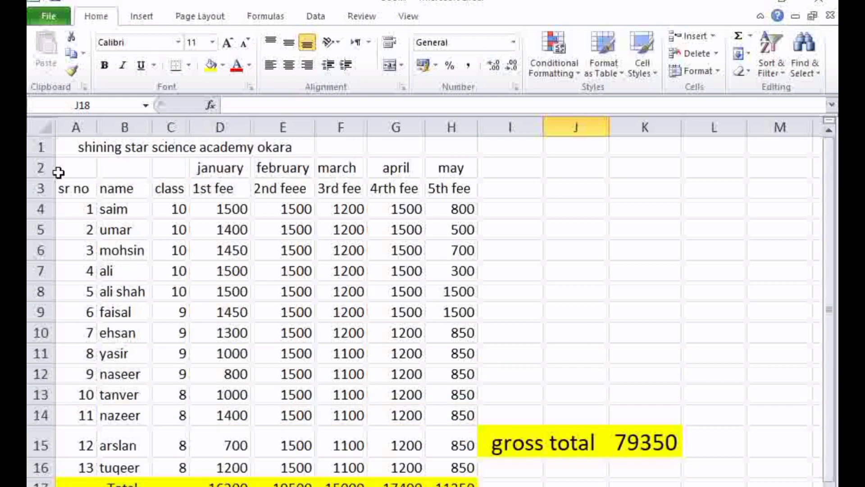
left_click_drag(68, 145, 460, 143)
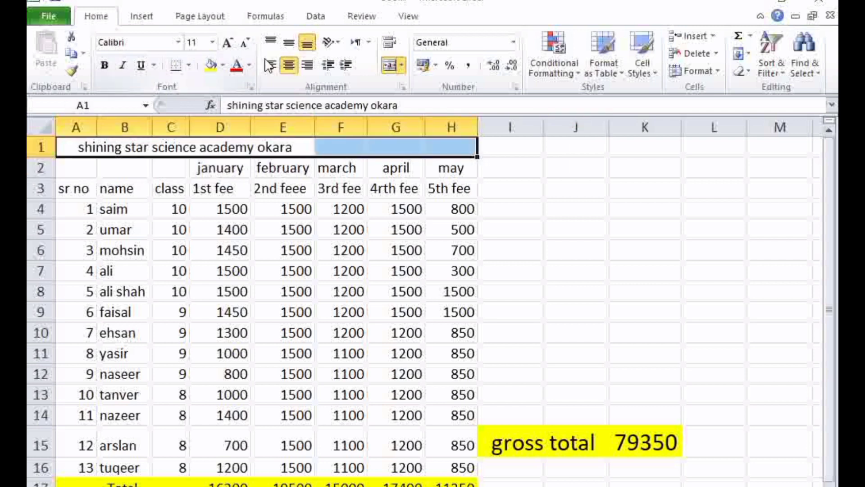
left_click(289, 66)
left_click(289, 66)
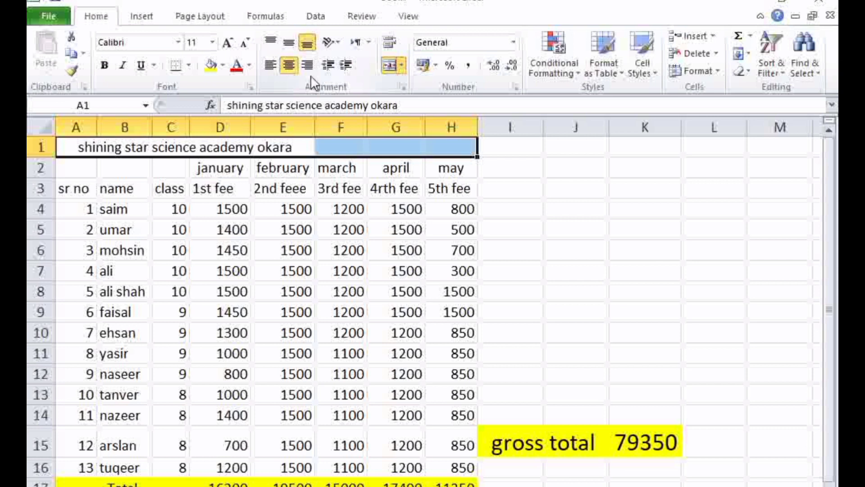
left_click(309, 68)
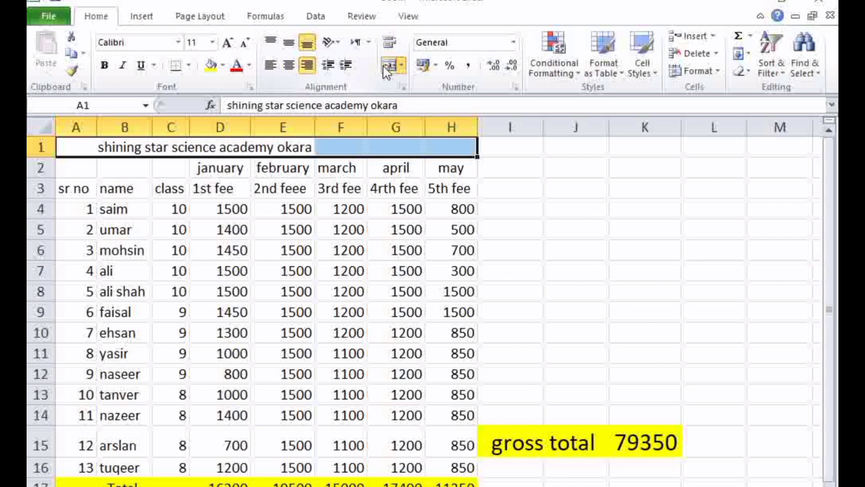
Enlarge the academy title in row 1 to font size 14 and color its text red
left_click(226, 45)
left_click(225, 45)
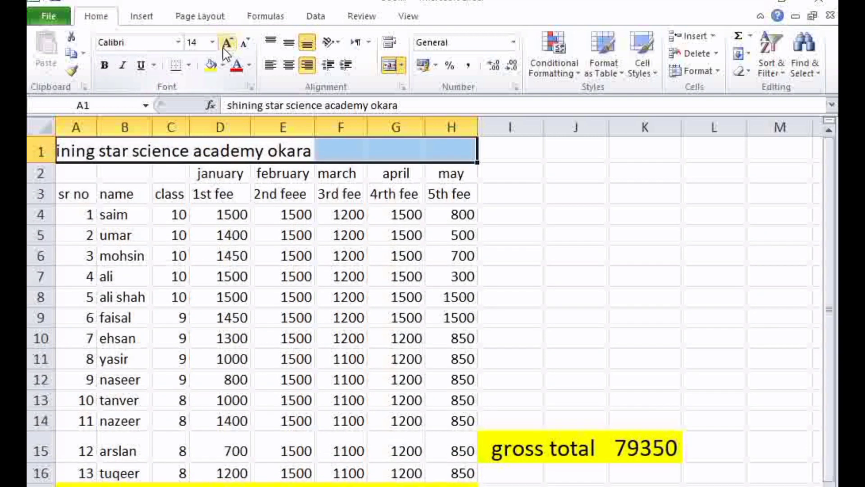
left_click(249, 66)
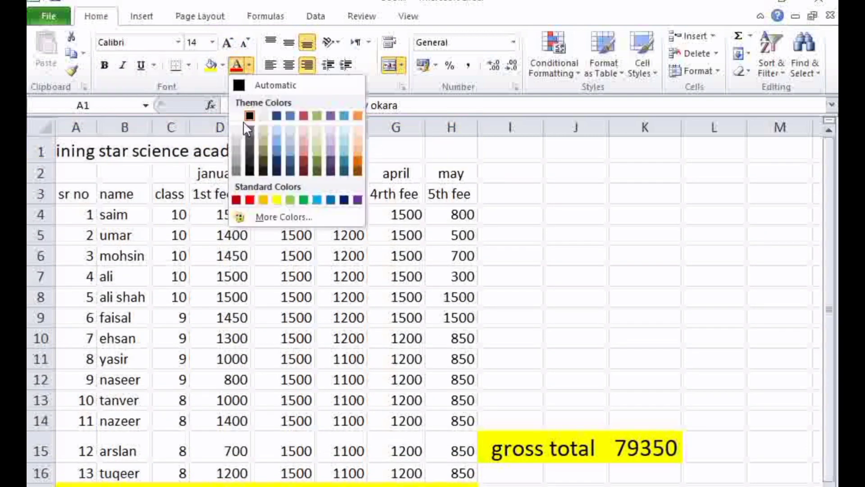
left_click(251, 200)
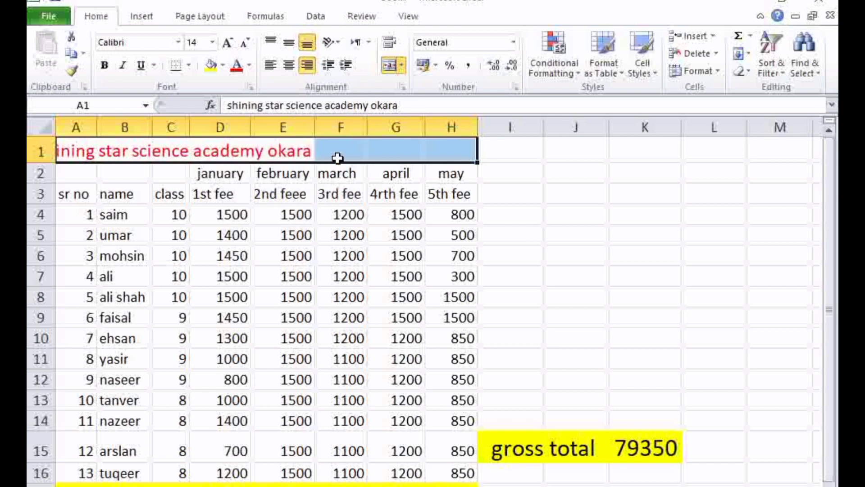
Try to extend the academy title from A1:E1 across row 1 to column J, and undo the fill
left_click(320, 154)
left_click(271, 156)
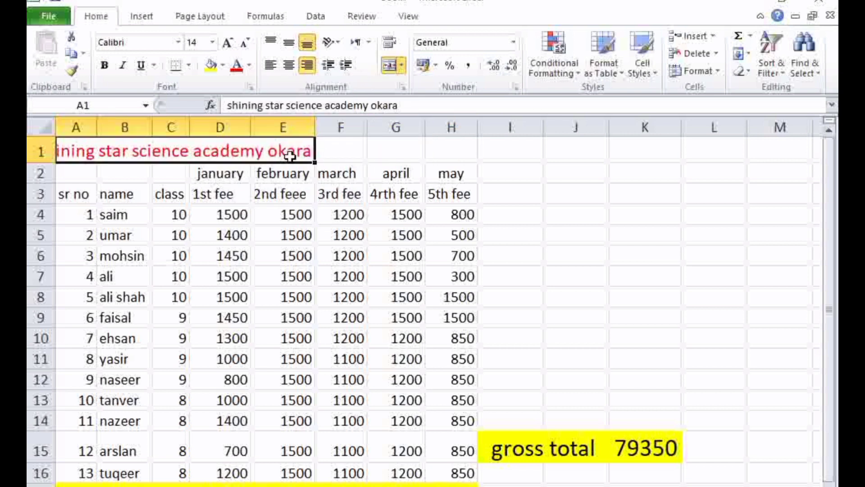
left_click_drag(313, 162, 369, 162)
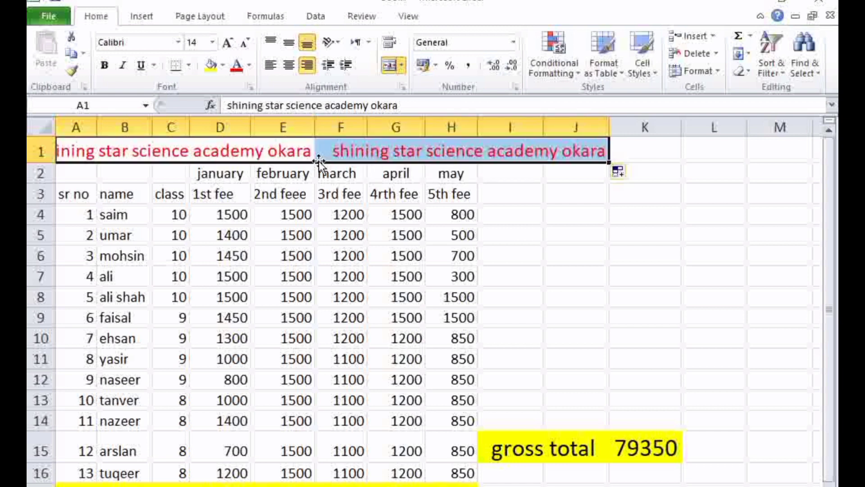
key("ctrl+z")
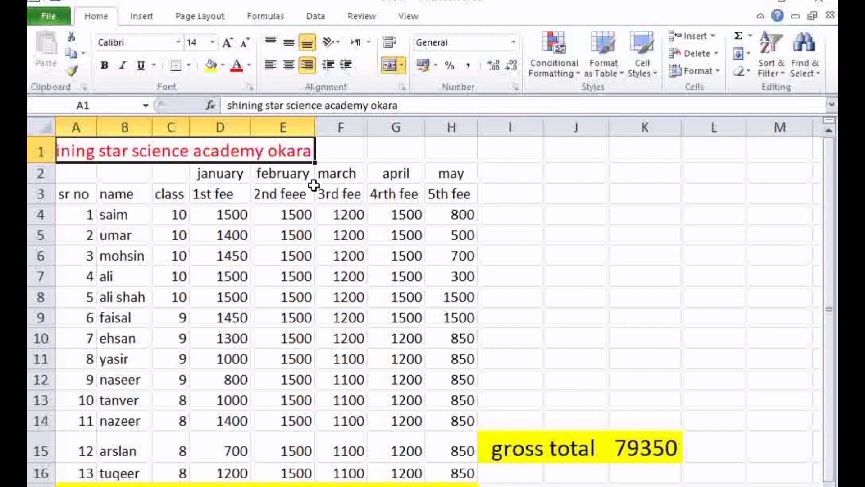
Undo the title's red font color and its last font size increase
key("ctrl+z")
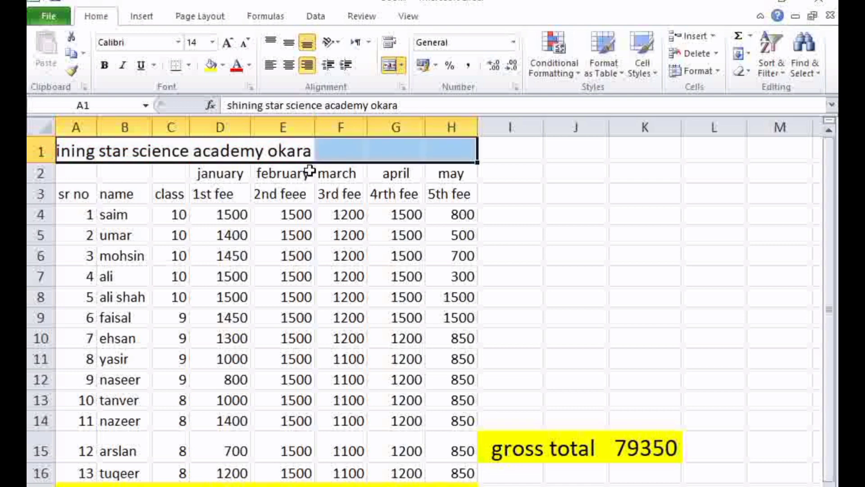
key("ctrl+z")
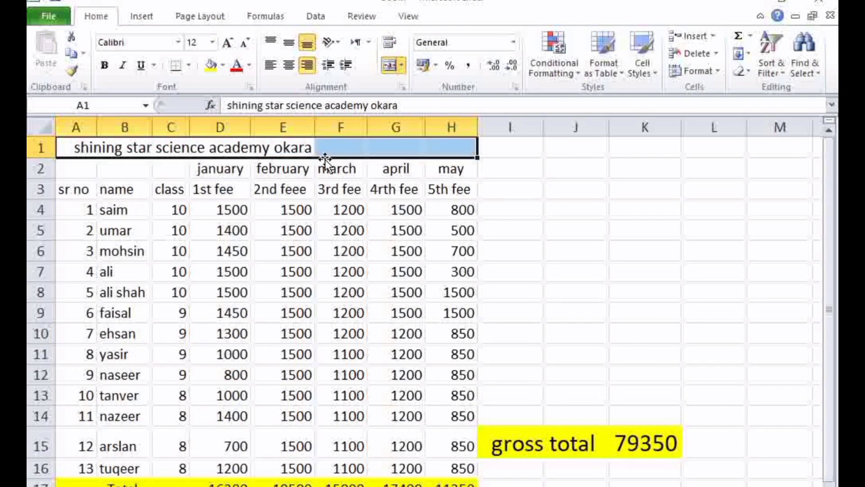
Color the month names january to may in D2:H2 light green
left_click(549, 174)
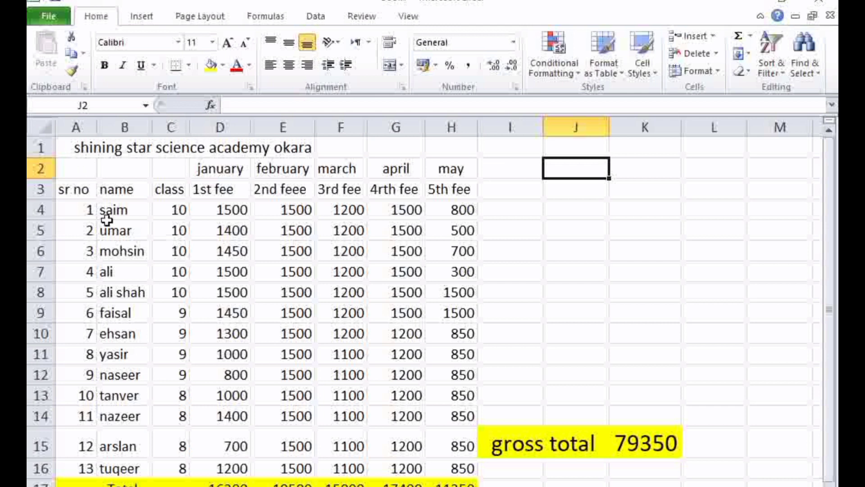
left_click_drag(193, 166, 456, 169)
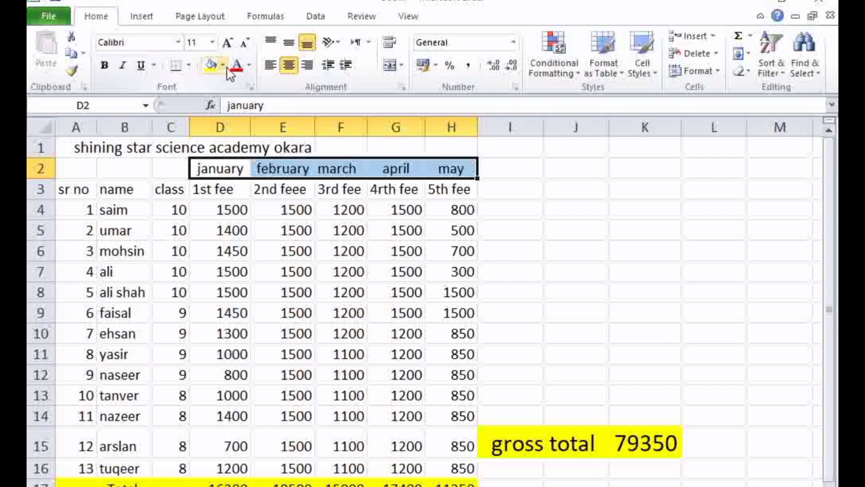
left_click(249, 65)
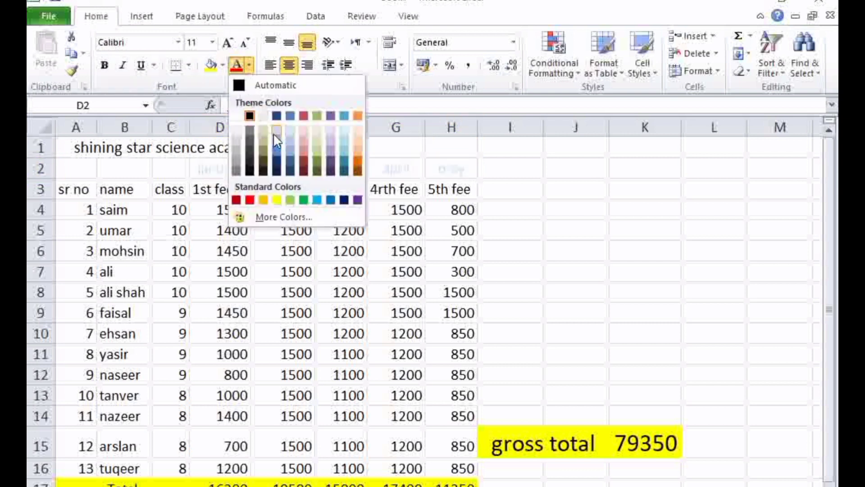
left_click(291, 199)
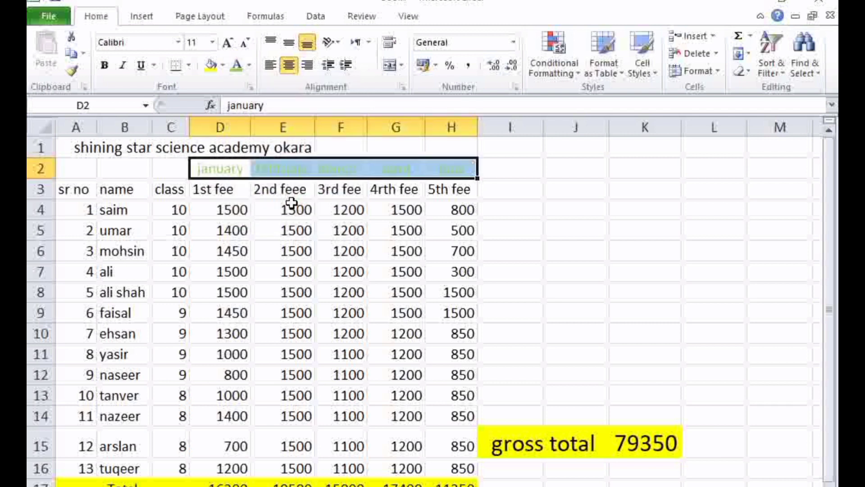
left_click(537, 186)
Fill the month name cells D2:H2 with the standard purple color
left_click_drag(455, 169, 223, 168)
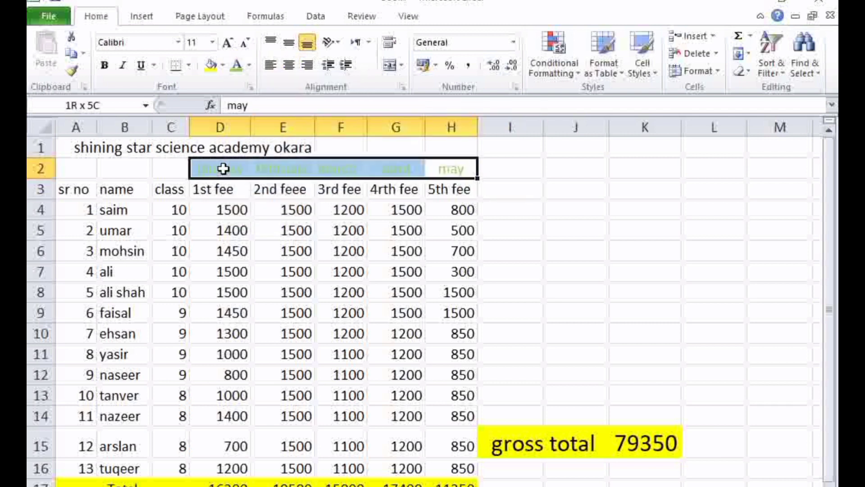
left_click(223, 65)
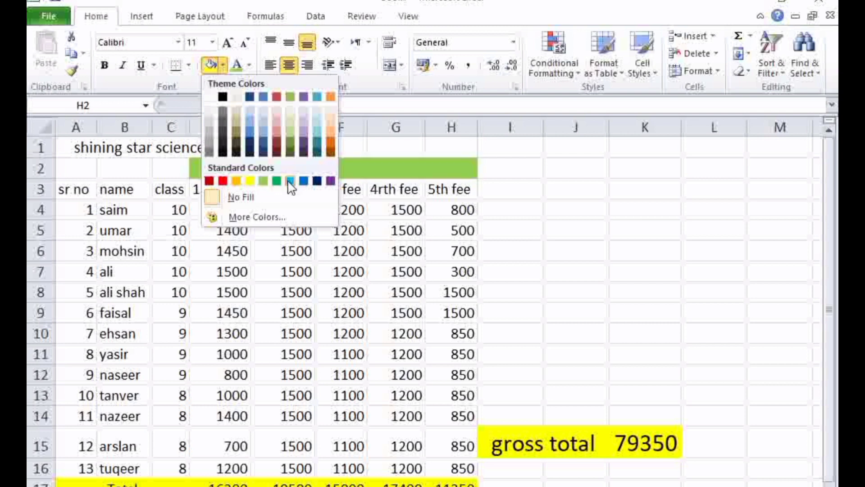
left_click(330, 181)
left_click(586, 212)
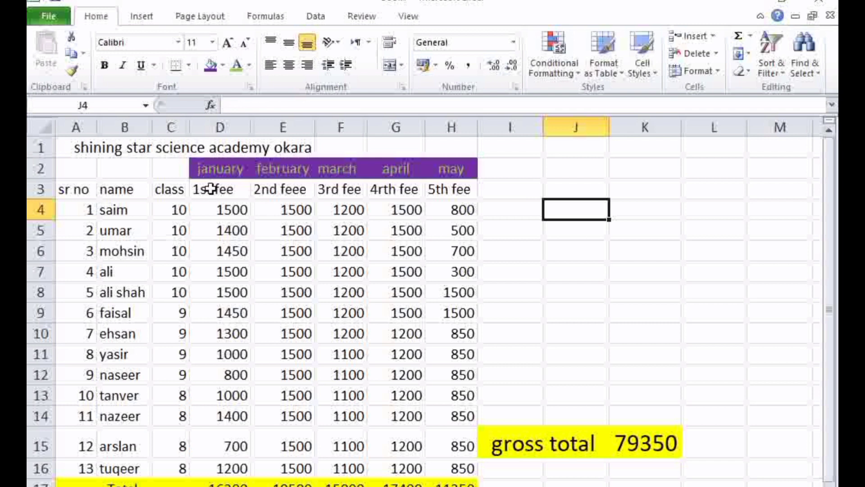
Fill the 1st fee column D3:D16 with red and the 2nd fee column E3:E16 with light green
left_click_drag(211, 189, 227, 460)
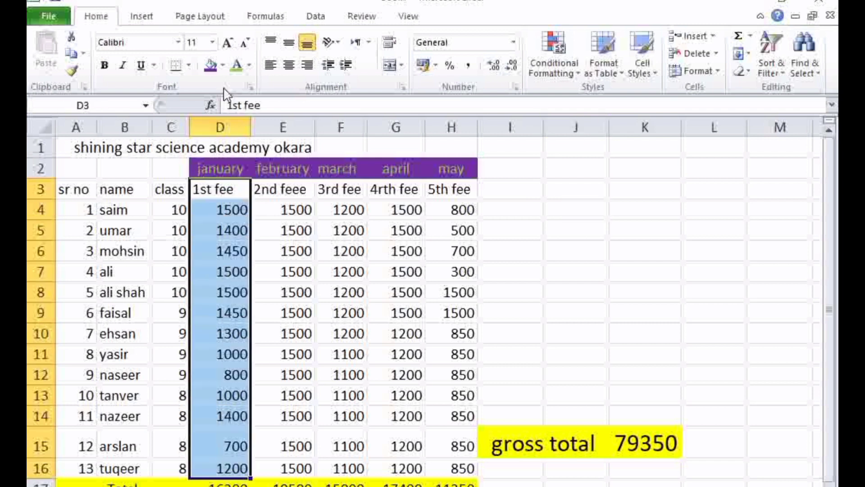
left_click(223, 65)
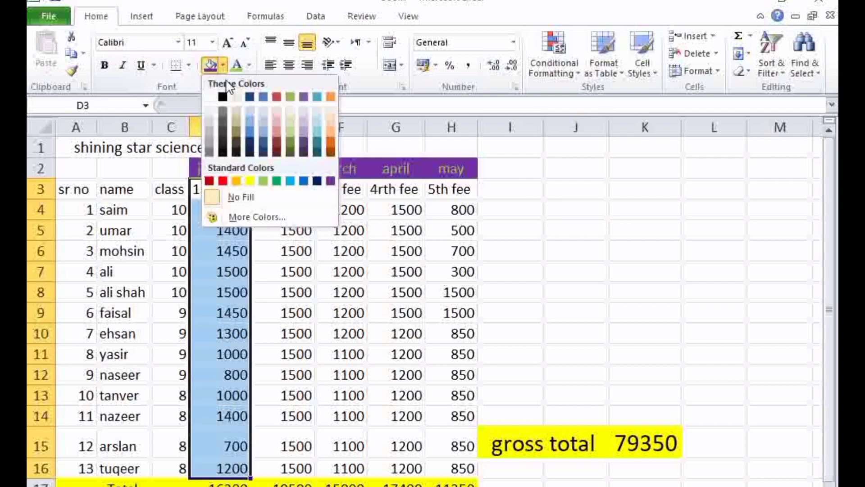
left_click(223, 181)
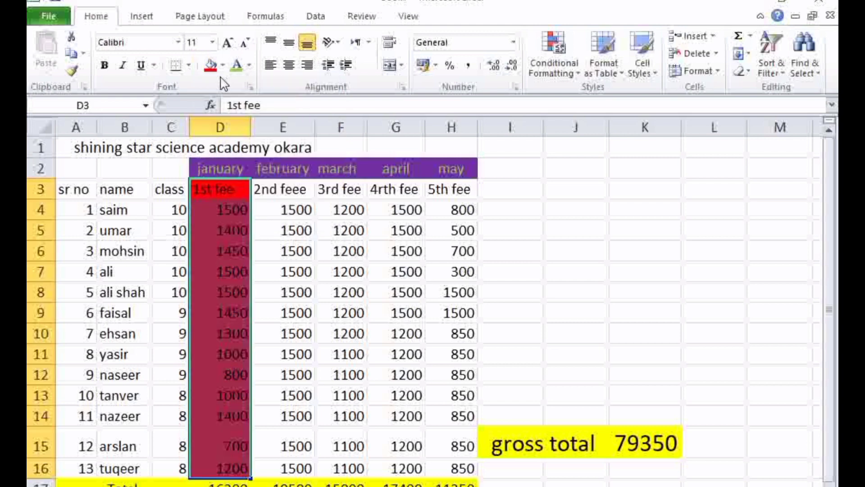
mouse_move(275, 194)
left_mouse_down()
mouse_move(299, 272)
mouse_move(314, 466)
left_mouse_up()
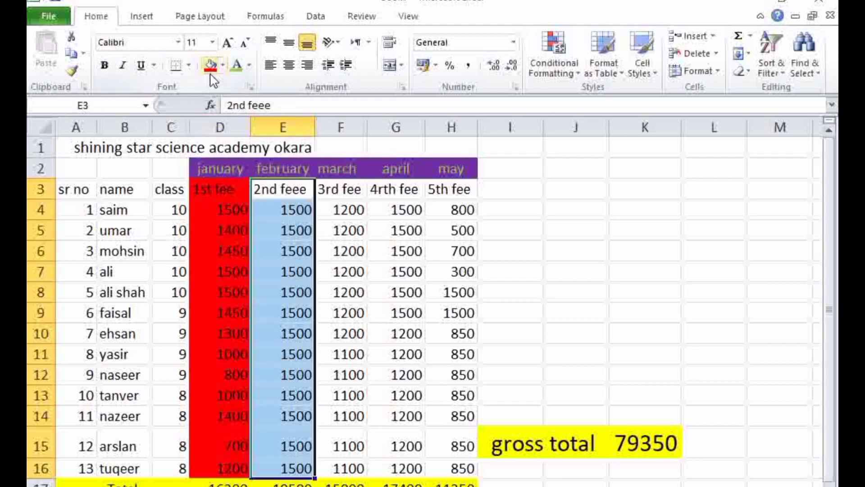
left_click(223, 65)
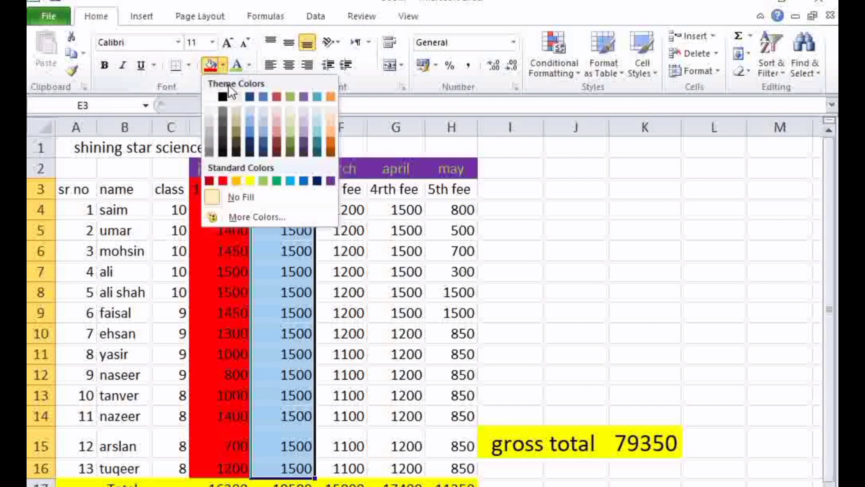
left_click(263, 182)
Fill the 3rd fee column F3:F16 with standard orange and the 4th fee column G3:G16 with light blue
left_click_drag(345, 191, 339, 459)
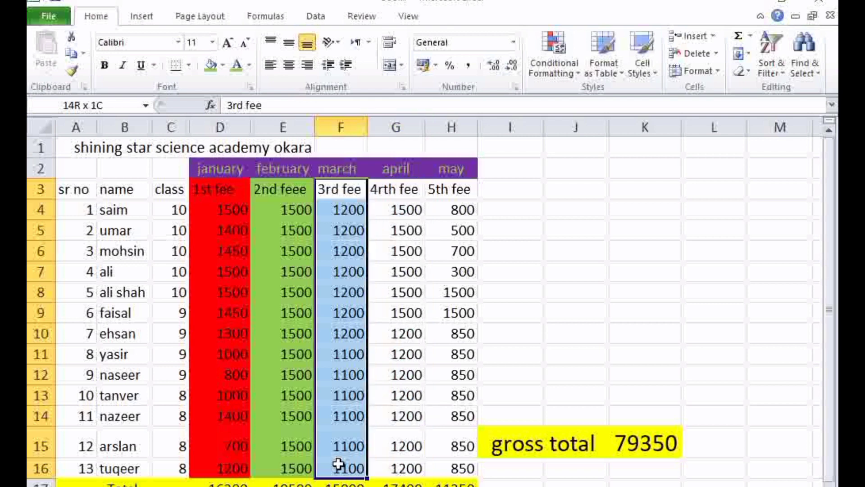
left_click(222, 65)
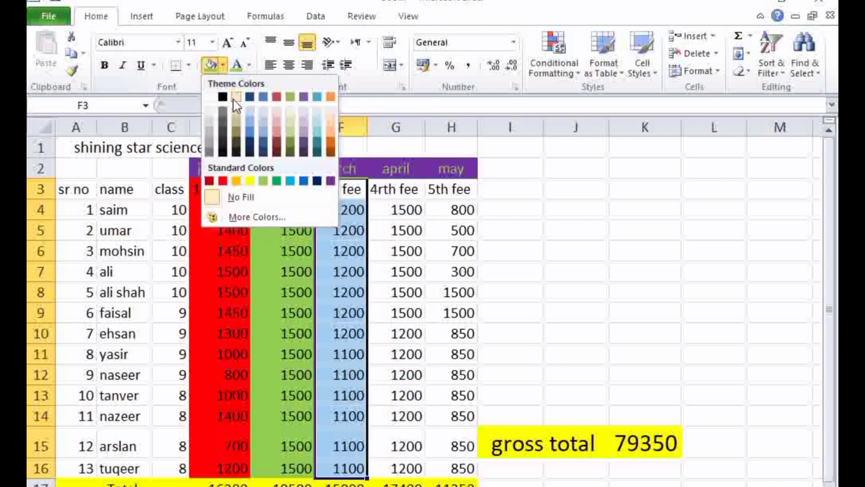
left_click(236, 180)
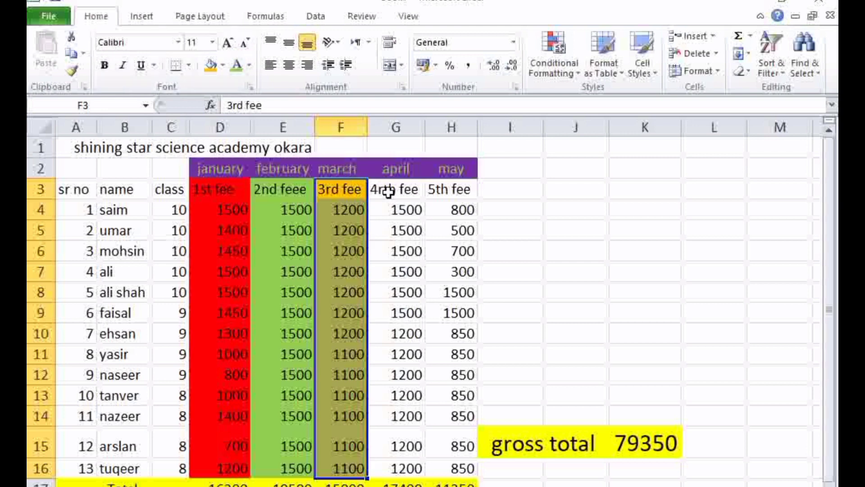
left_click_drag(382, 189, 419, 475)
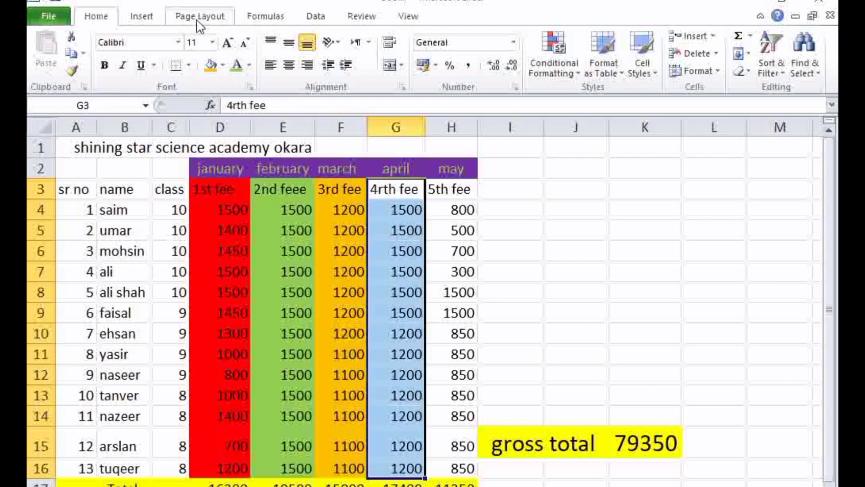
left_click(222, 66)
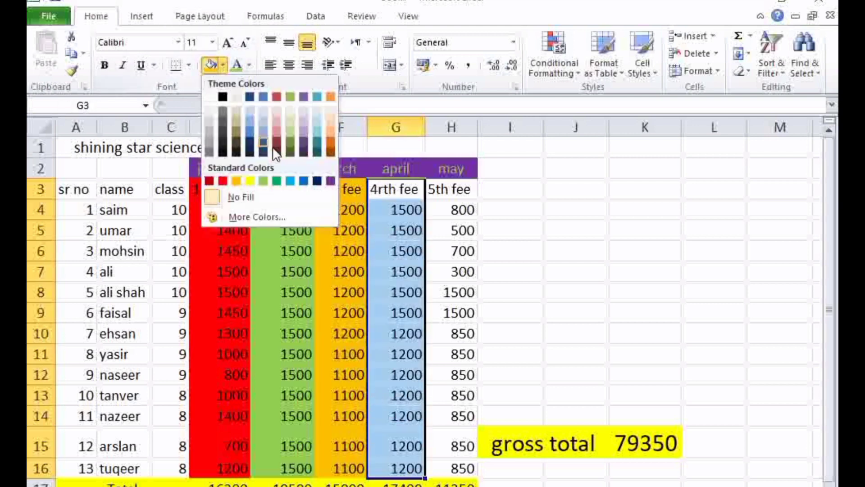
left_click(290, 182)
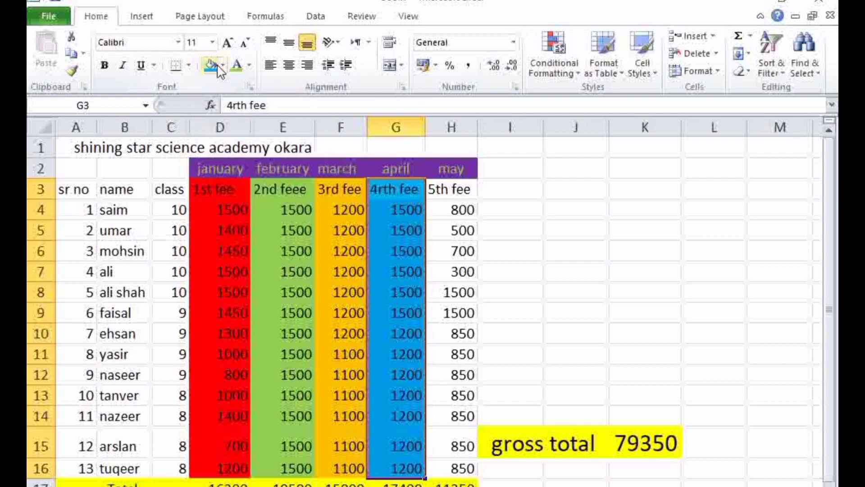
Fill the 5th fee column H3:H16 with a light olive green theme color
left_click_drag(456, 188, 464, 470)
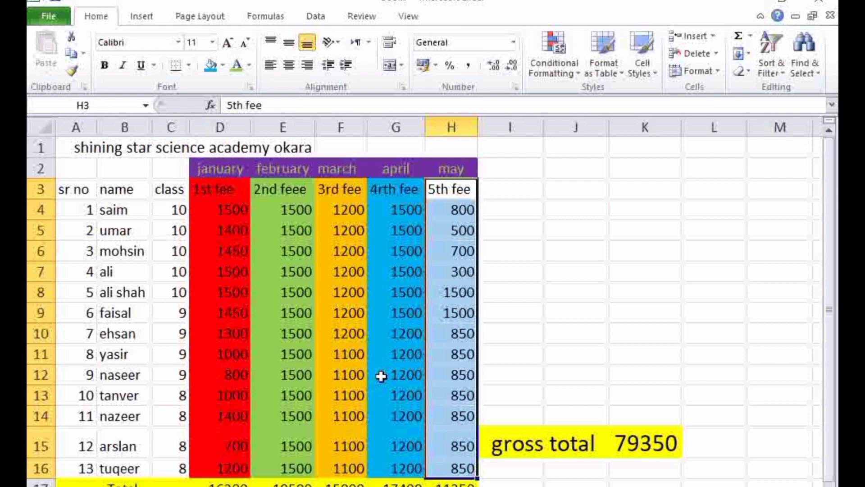
left_click(249, 66)
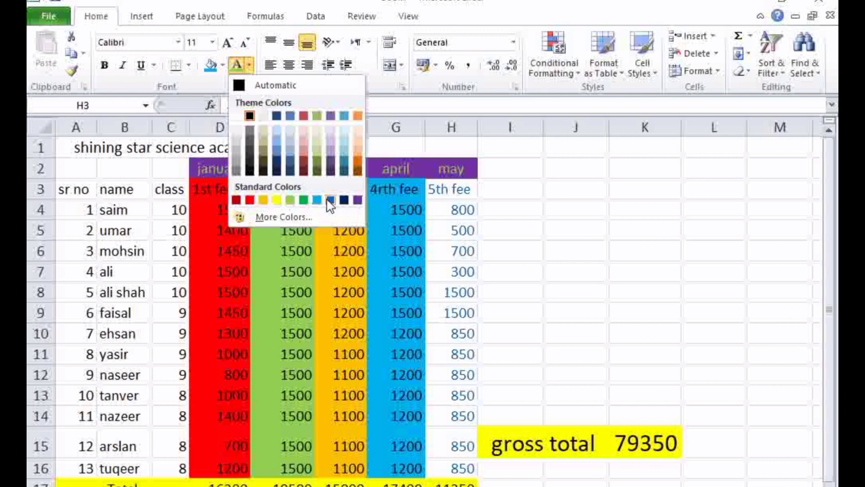
left_click(223, 66)
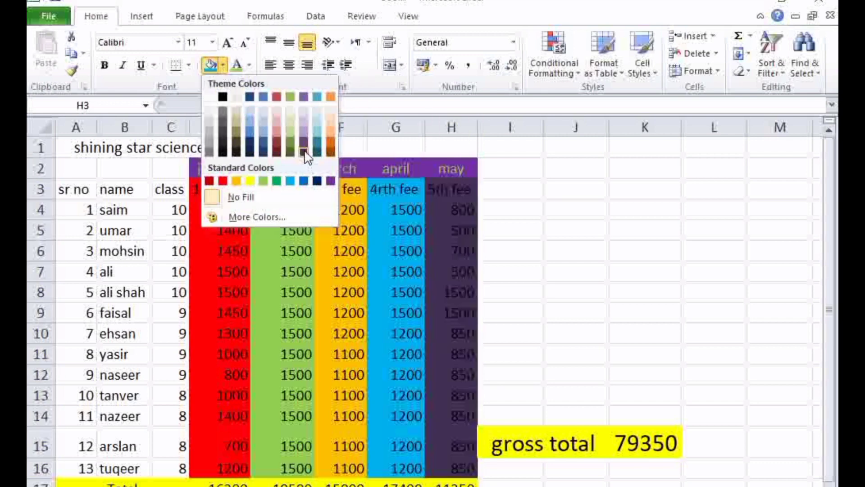
left_click(290, 131)
left_click(547, 206)
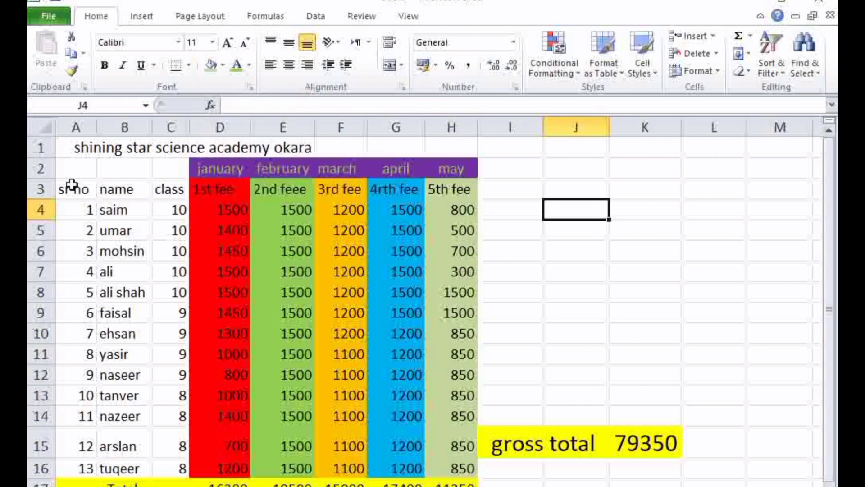
Fill the sr no, name and class columns in A3:C16 with the orange theme color
left_click_drag(72, 185, 166, 469)
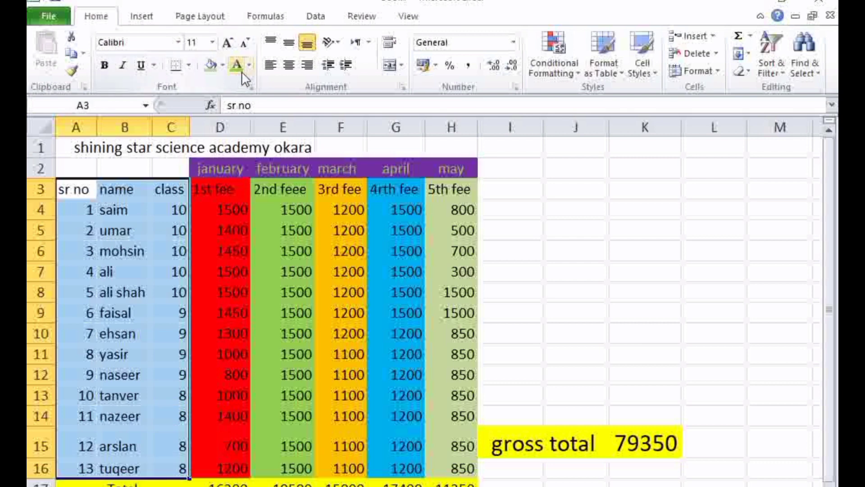
left_click(222, 65)
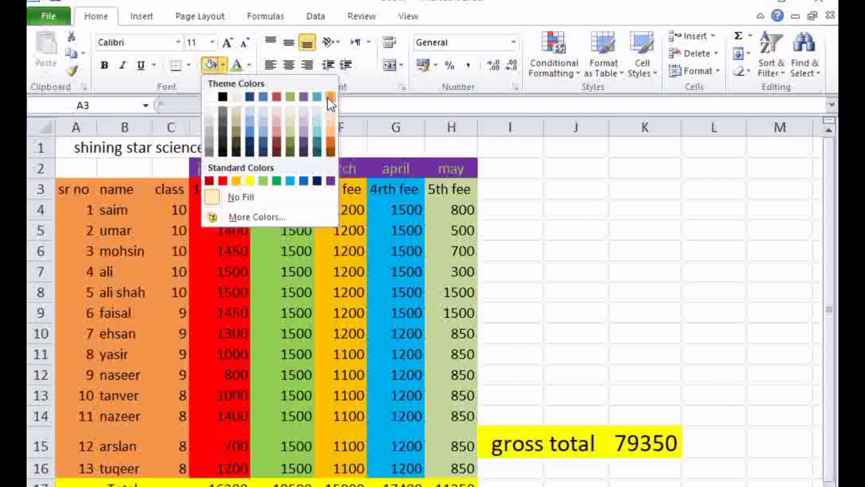
left_click(329, 97)
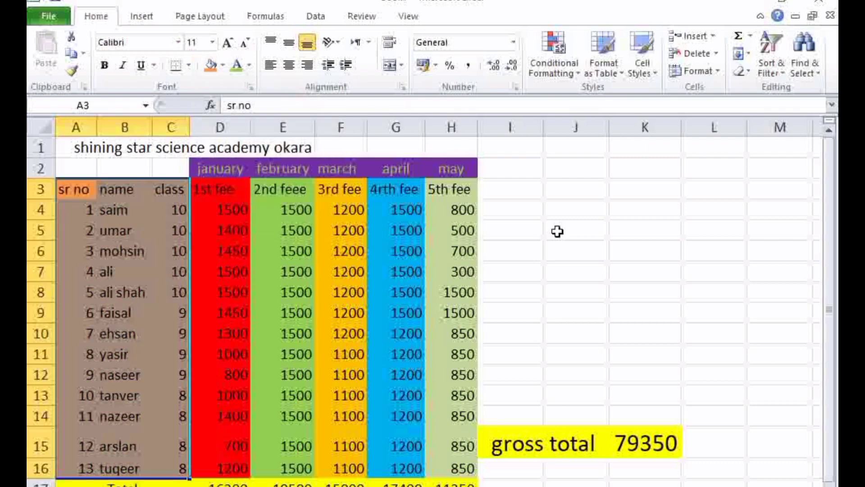
left_click(557, 231)
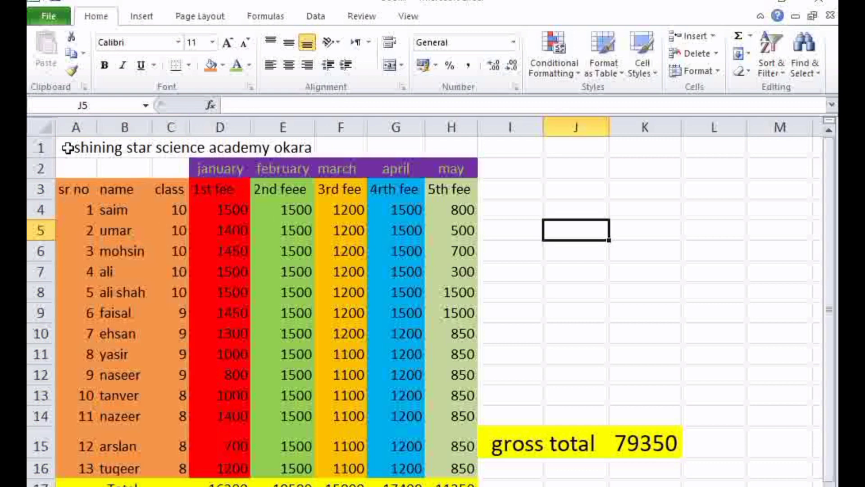
Insert a table over the fee sheet from title cell A1 through column H, leaving out the gross total cells
left_click_drag(67, 147, 658, 484)
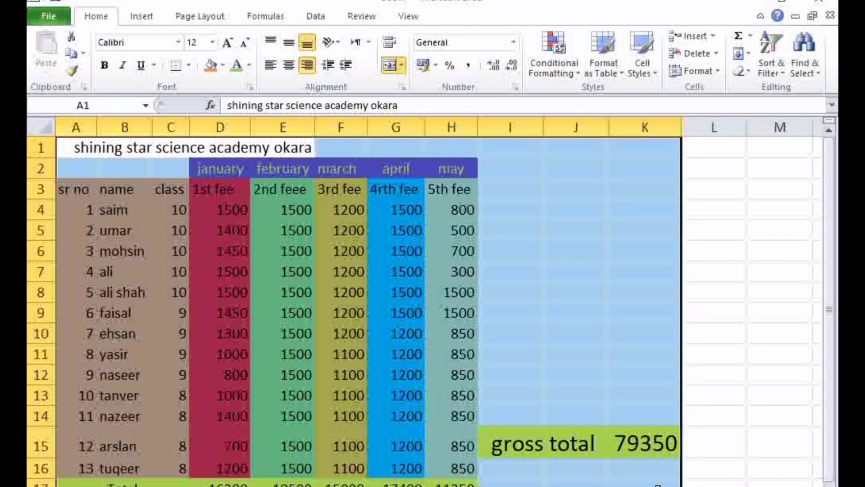
left_click(558, 218)
left_click_drag(76, 142, 455, 479)
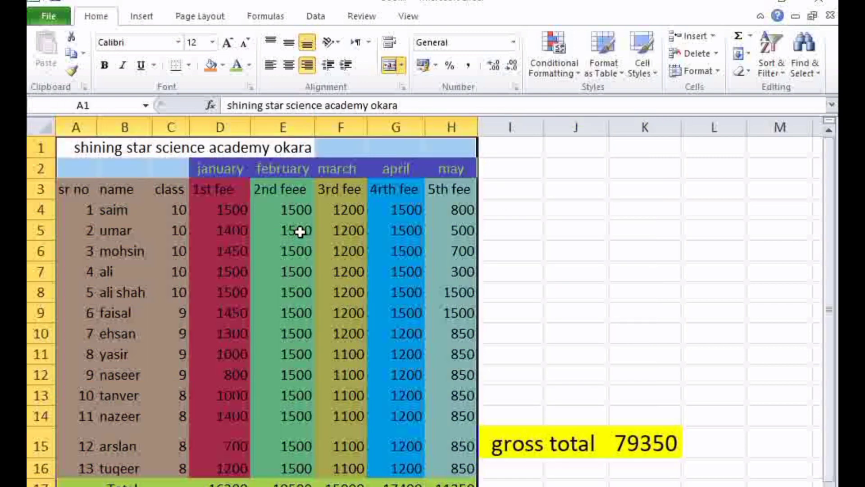
left_click(141, 17)
left_click(93, 47)
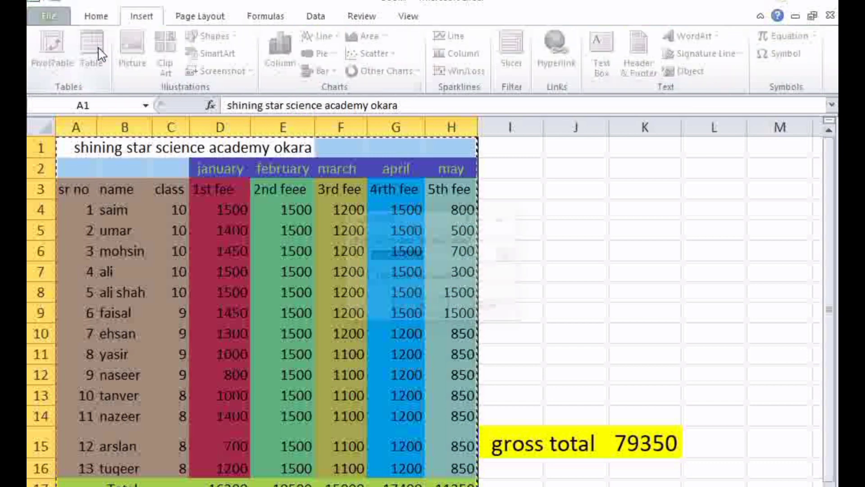
left_click(411, 313)
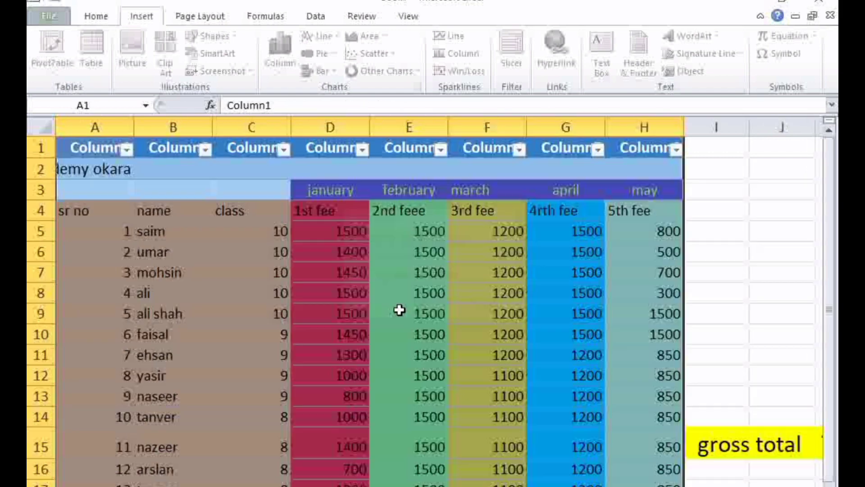
Auto-fit column A so the academy title in A2 fits inside its cell
left_click(725, 196)
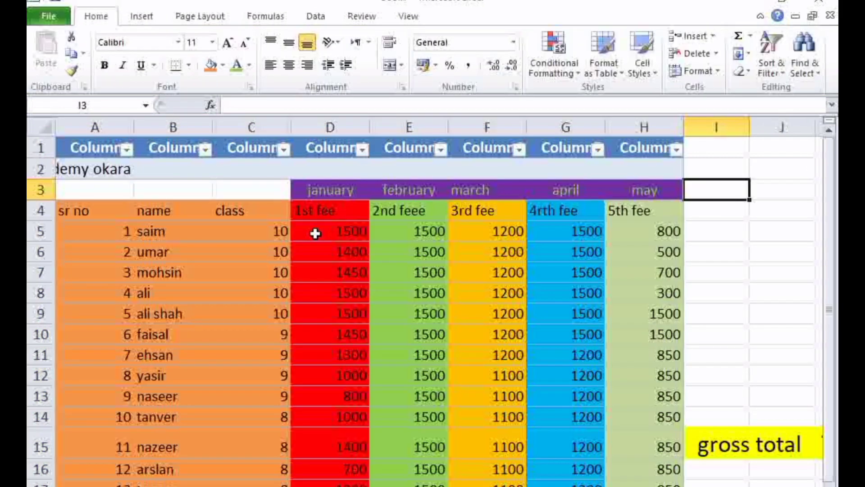
left_click(176, 171)
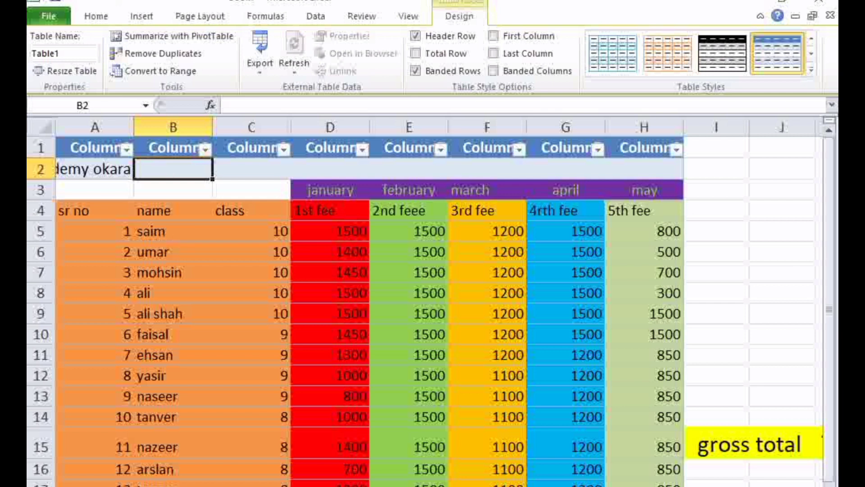
left_click(95, 172)
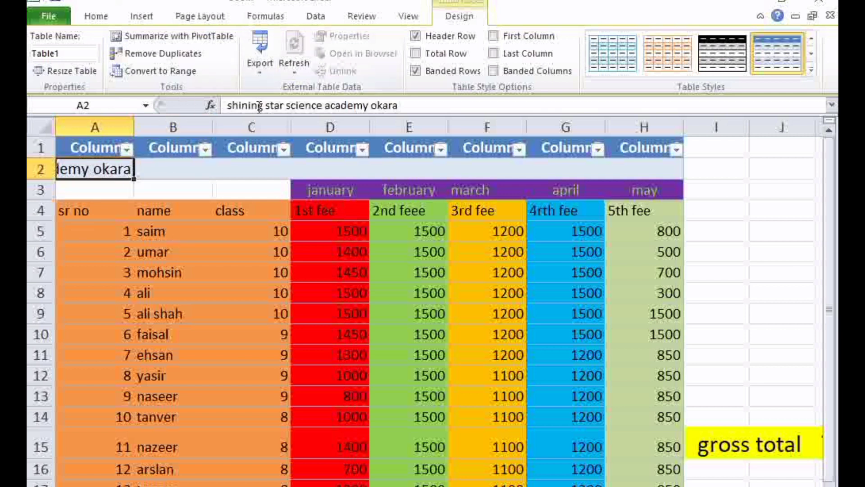
double_click(134, 125)
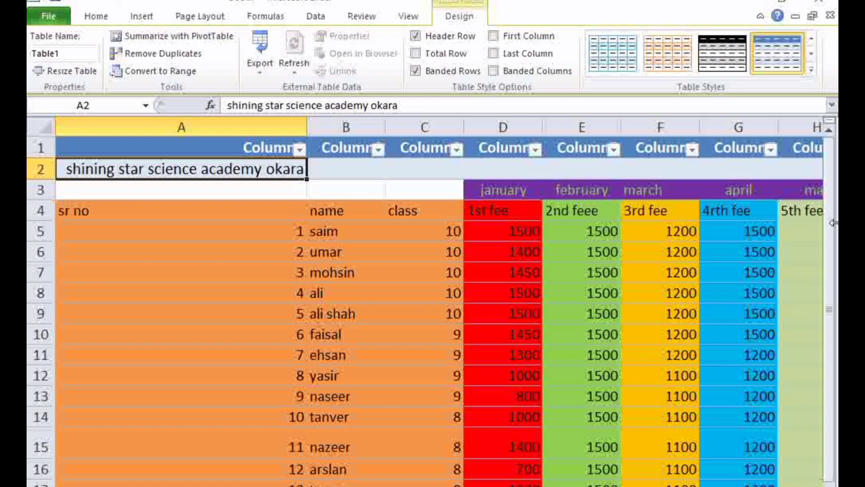
scroll(321, 261, "down", 1)
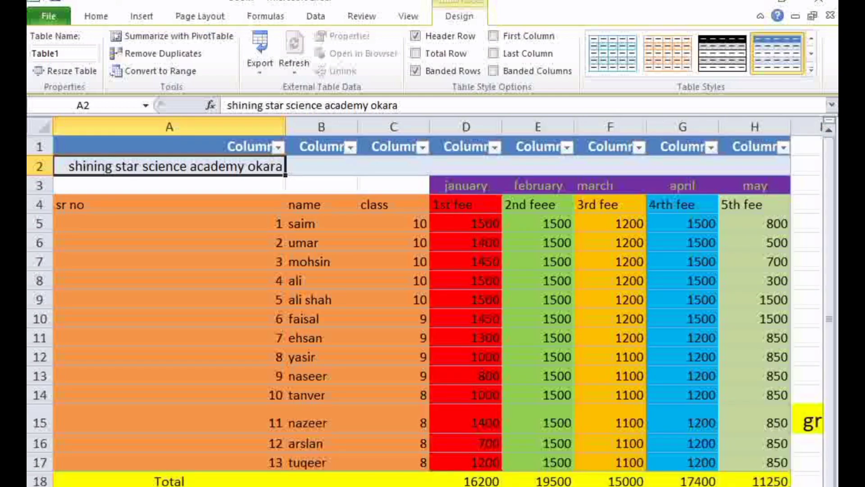
Try centre and left alignment on the academy title in A2, and return it to right alignment
left_click(629, 486)
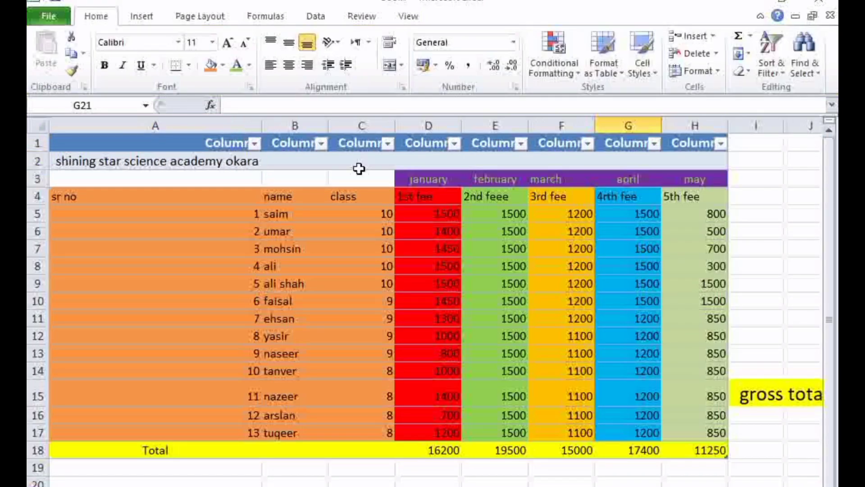
left_click(239, 167)
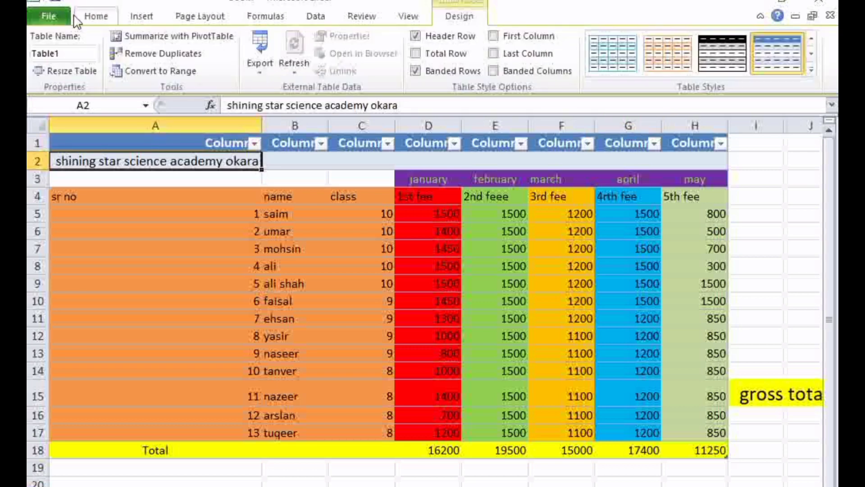
left_click(96, 16)
left_click(290, 67)
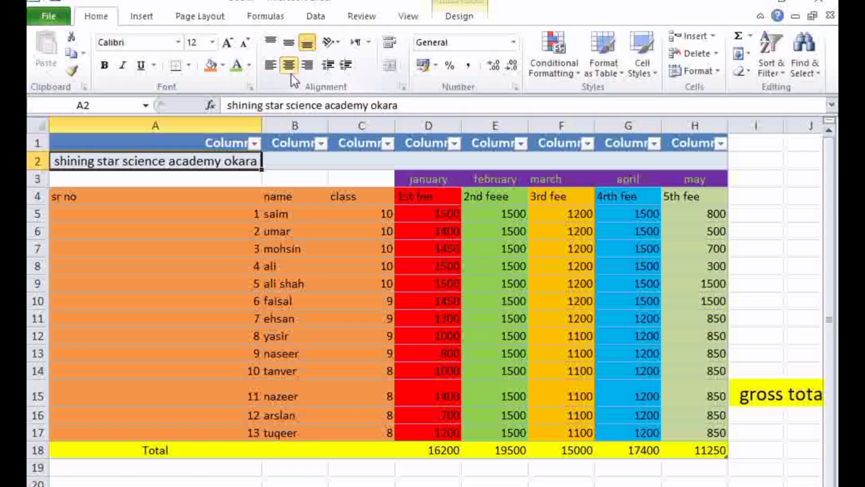
left_click(270, 65)
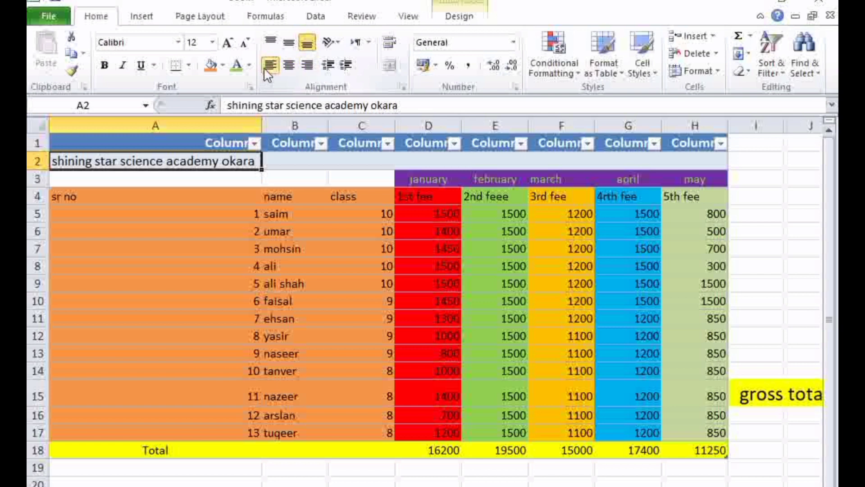
left_click(309, 65)
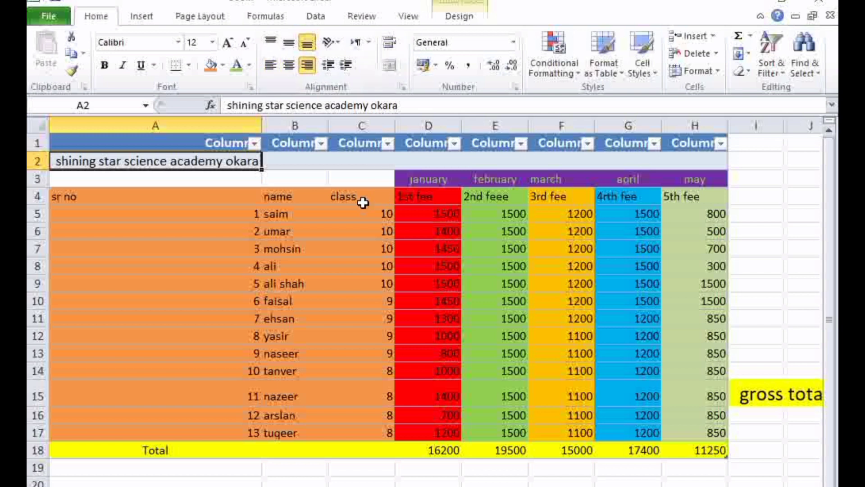
left_click(335, 181)
left_click(449, 183)
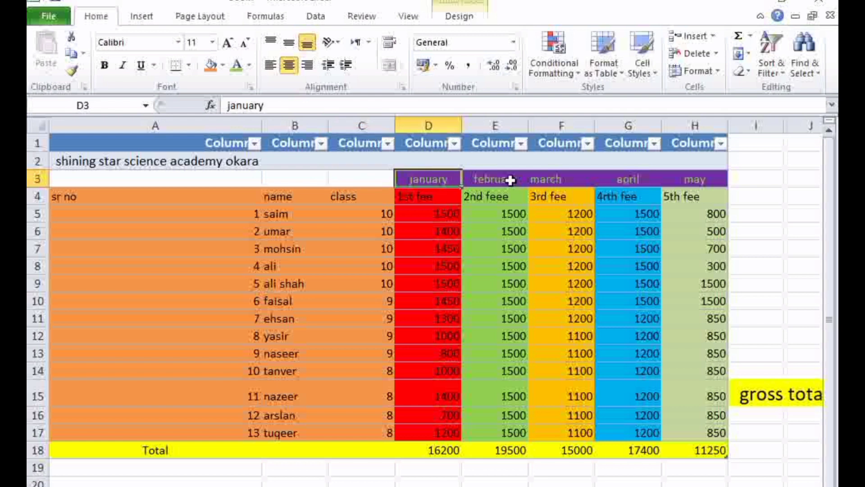
left_click(510, 182)
left_click(553, 180)
left_click(622, 182)
left_click(673, 182)
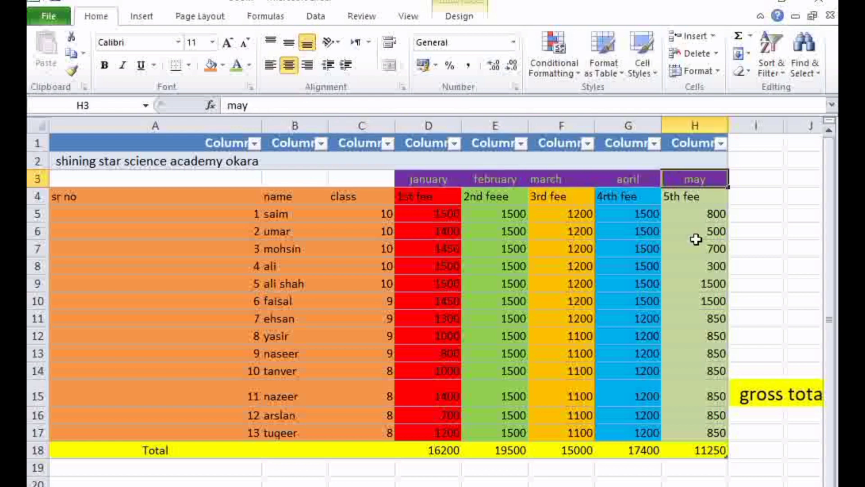
Filter the 4rth fee column G to the rows with 1500 by searching its filter list
left_click(654, 143)
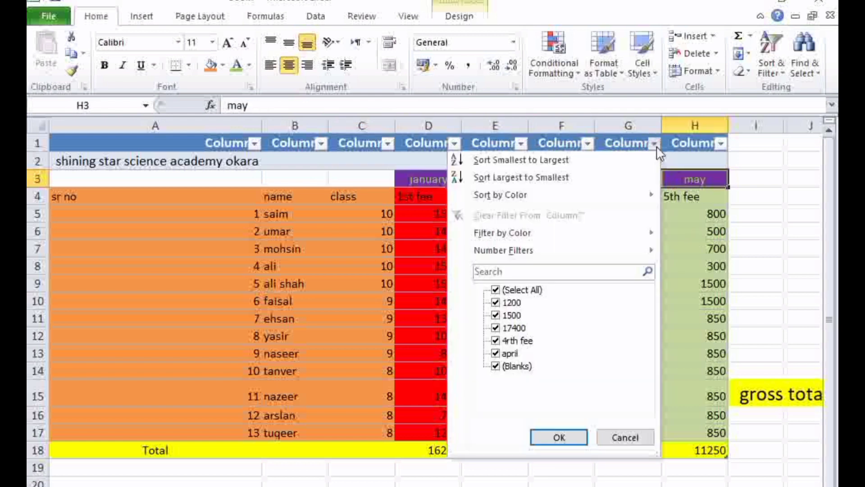
left_click(593, 272)
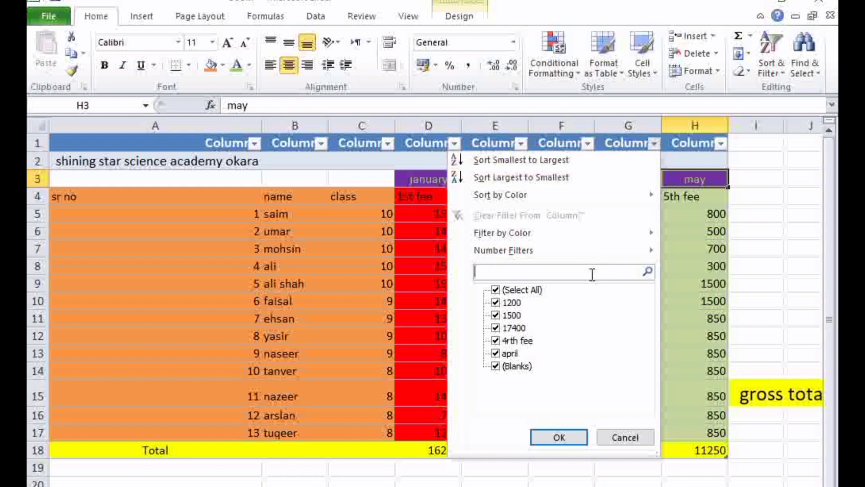
type("1500")
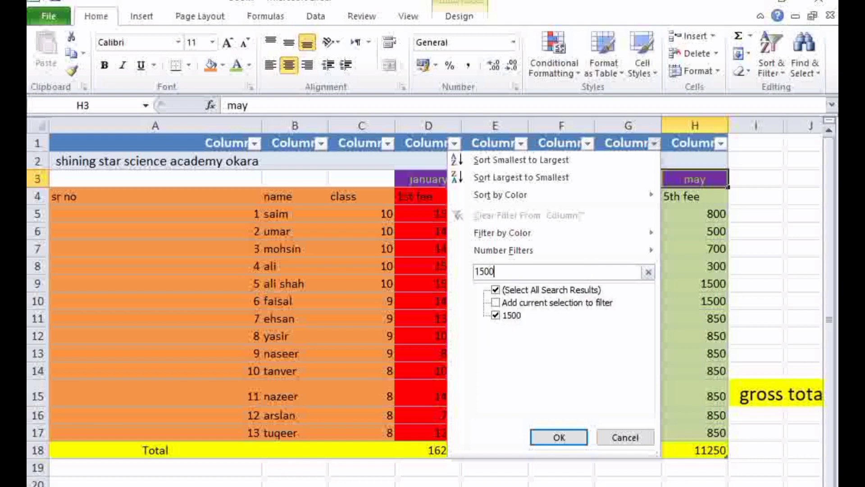
left_click(572, 442)
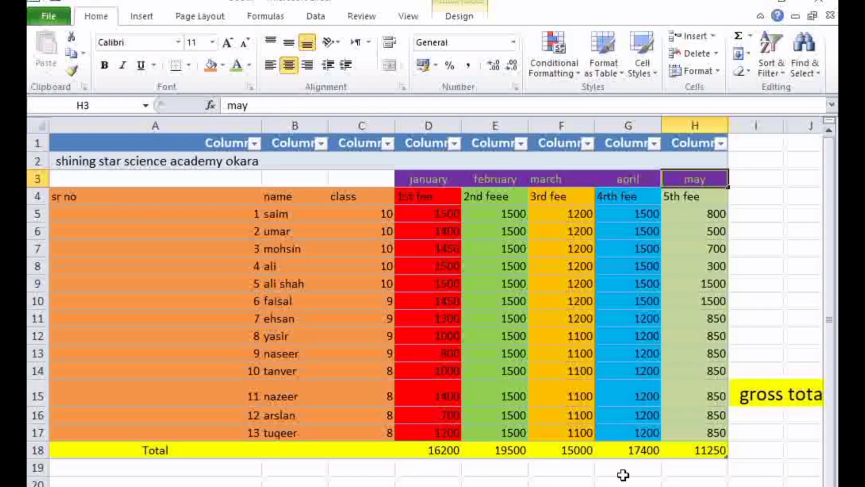
left_click(624, 477)
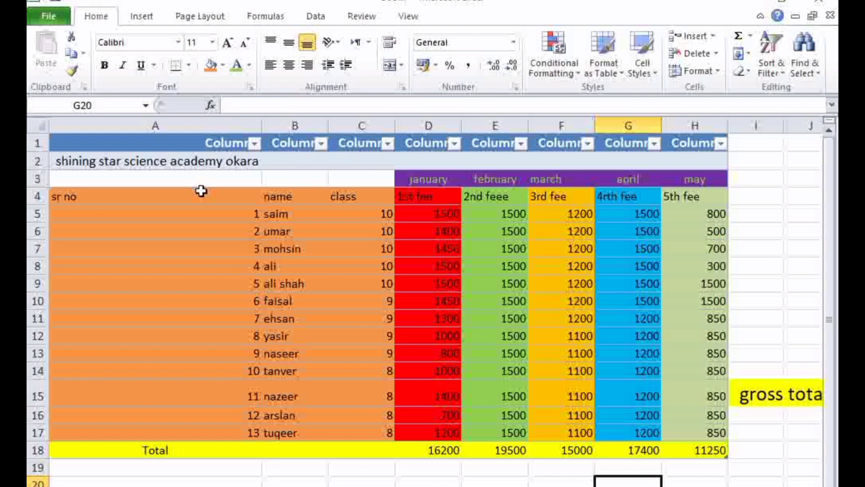
Filter the name column B to the matching students by searching its filter list for a student's first name
left_click(80, 209)
left_click(78, 196)
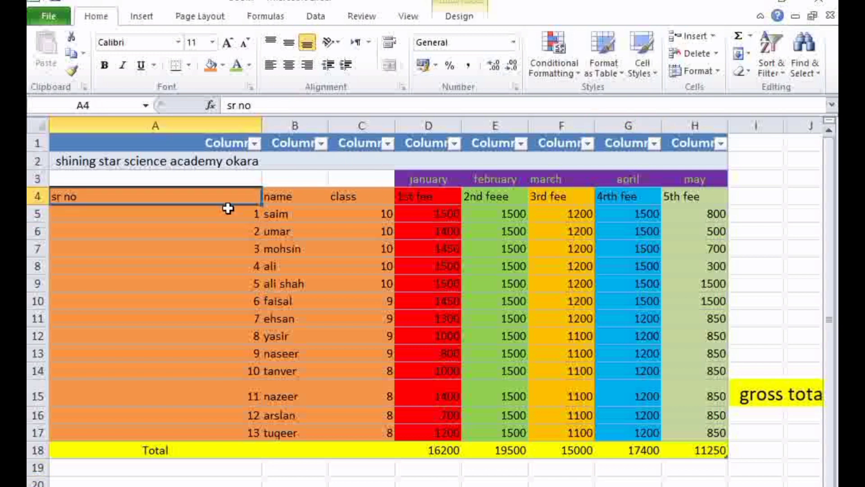
left_click(320, 143)
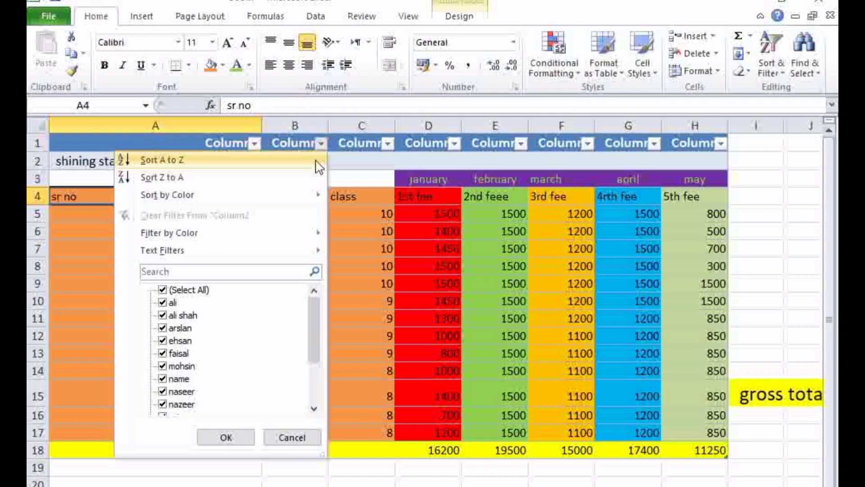
left_click(275, 272)
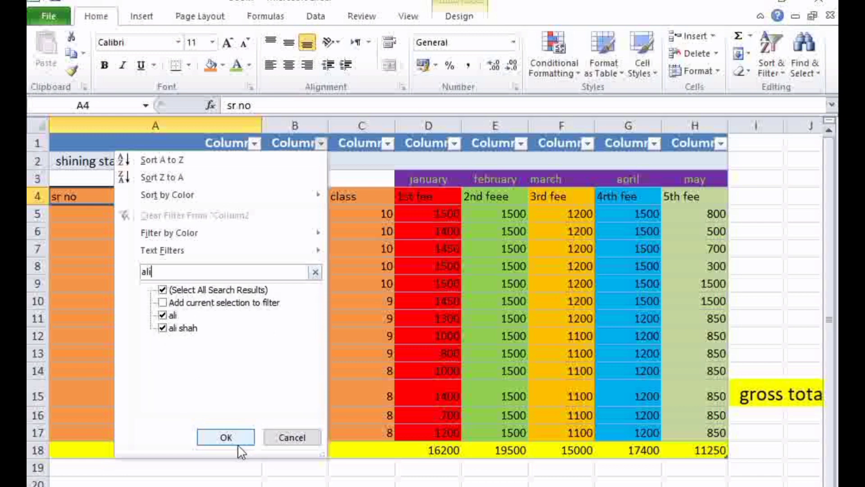
left_click(226, 437)
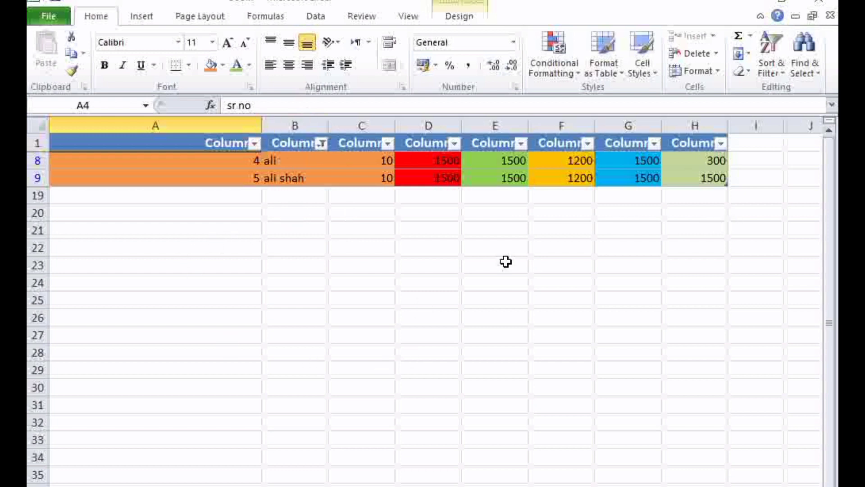
Close the fee sheet workbook
left_click(816, 6)
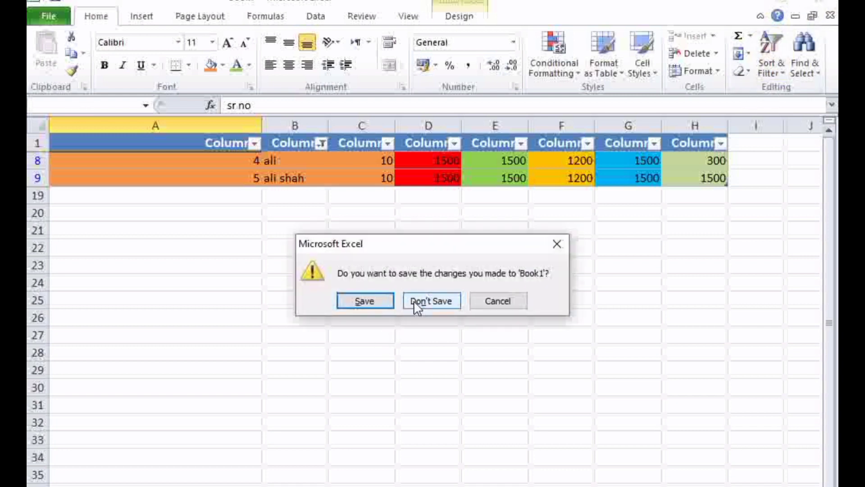